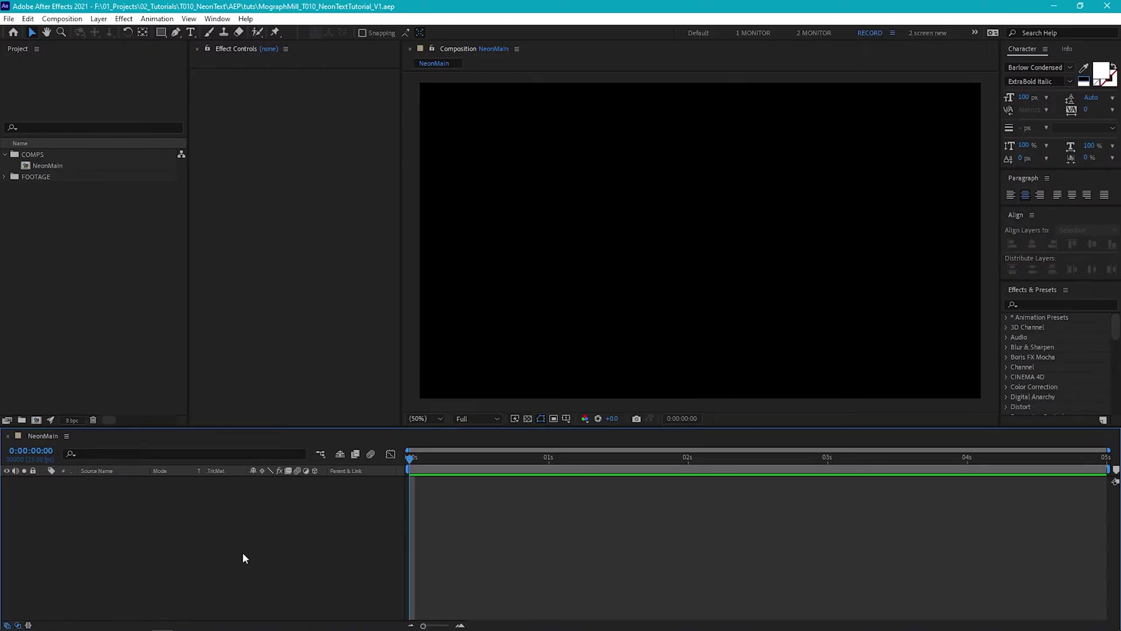
- Check the NeonMain composition settings and create a text layer reading "neon"
key("ctrl+k")
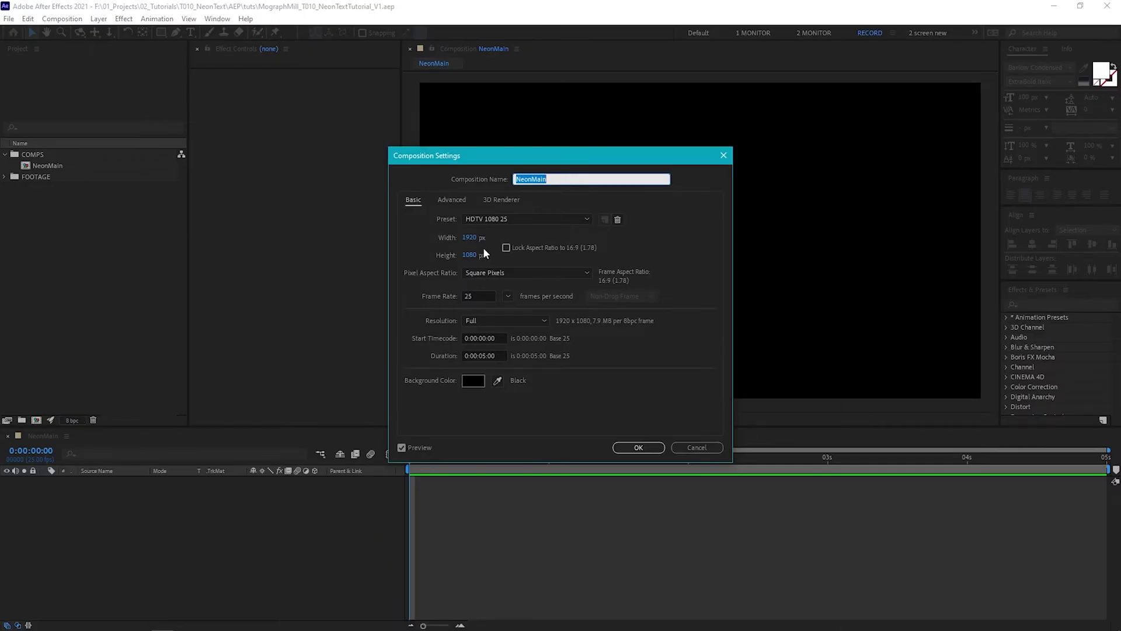
key("Return")
left_click(189, 32)
left_click(628, 240)
type("neon")
key("Escape")
- Scale the neon text layer to 631% and center it horizontally and vertically in the composition
key("s")
left_click_drag(264, 491, 571, 492)
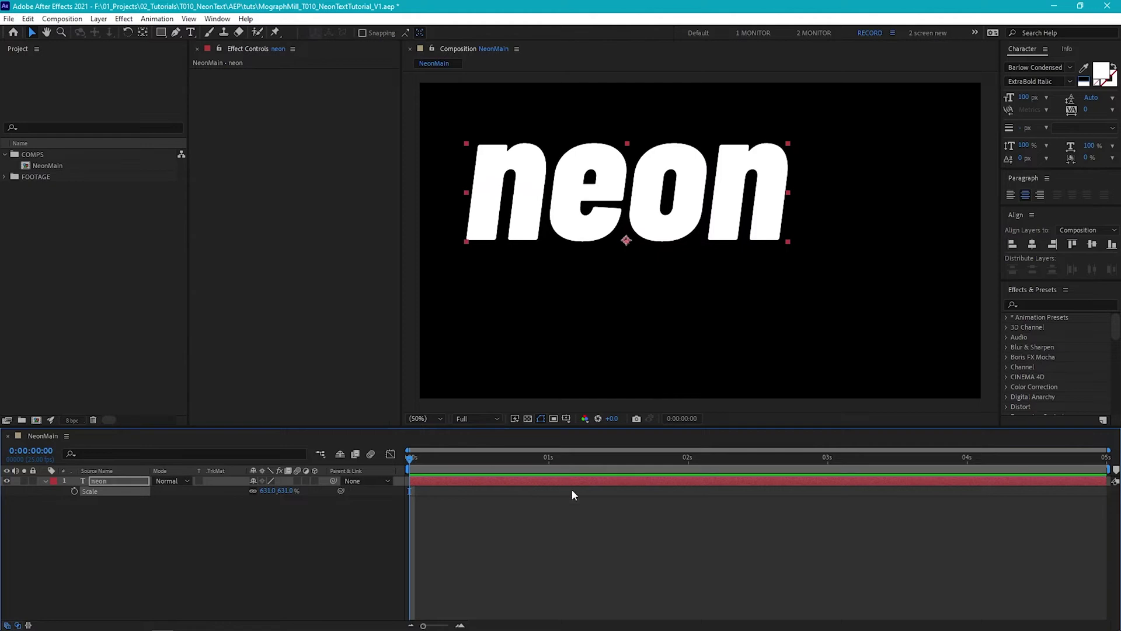
left_click(1032, 244)
left_click(1092, 244)
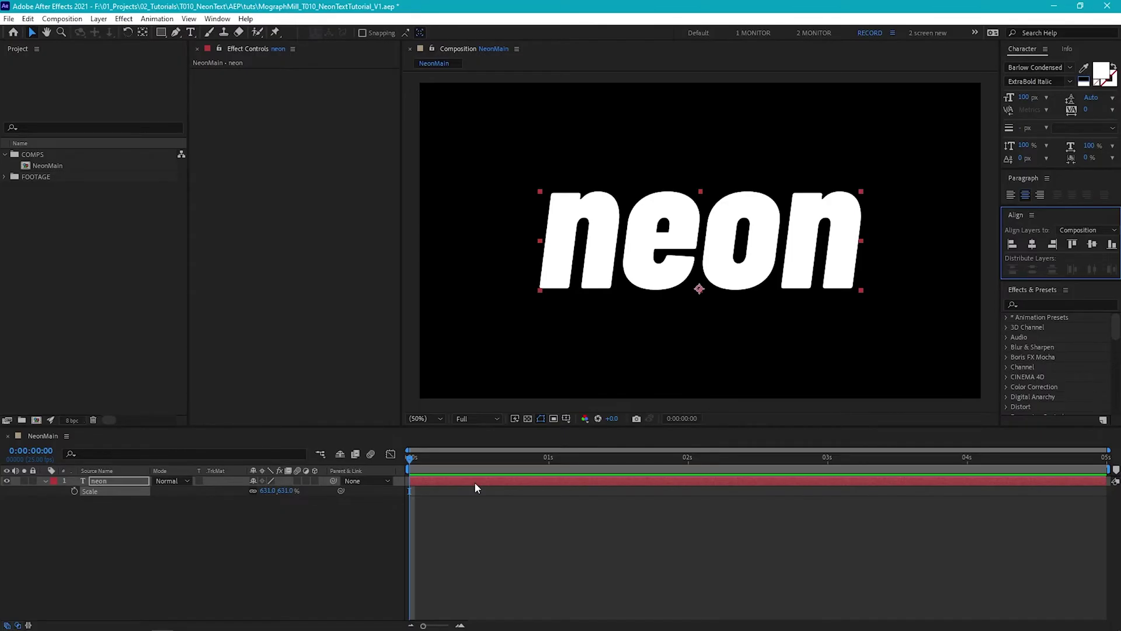
left_click(348, 553)
- Give the neon text a black fill and a 1 px white stroke, ordered Fill Over Stroke
left_click(136, 482)
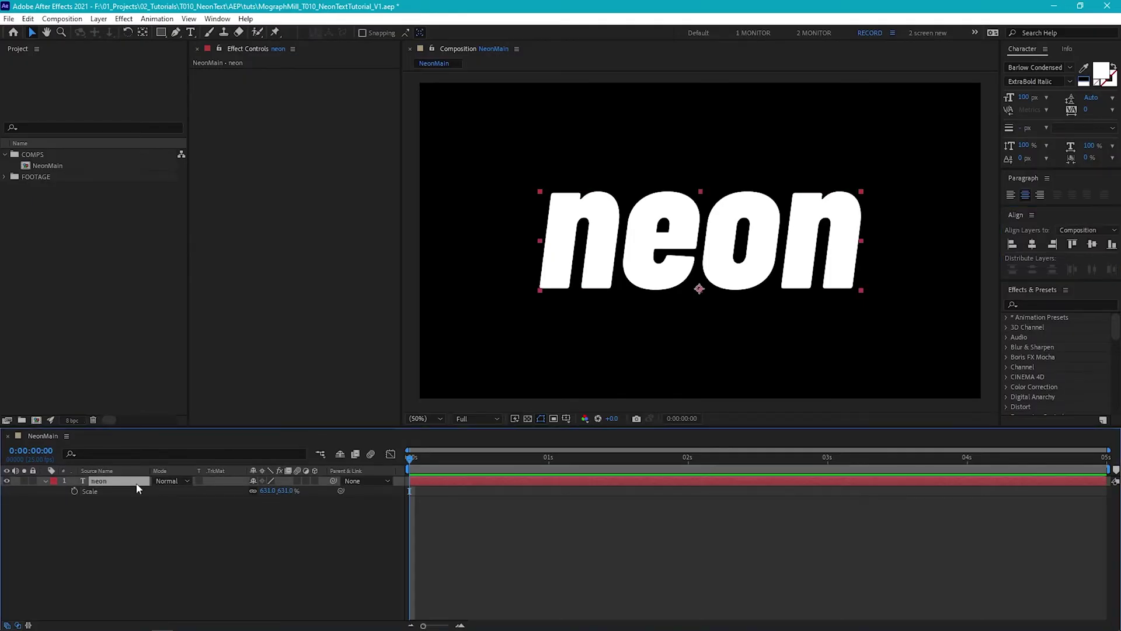
left_click(1082, 80)
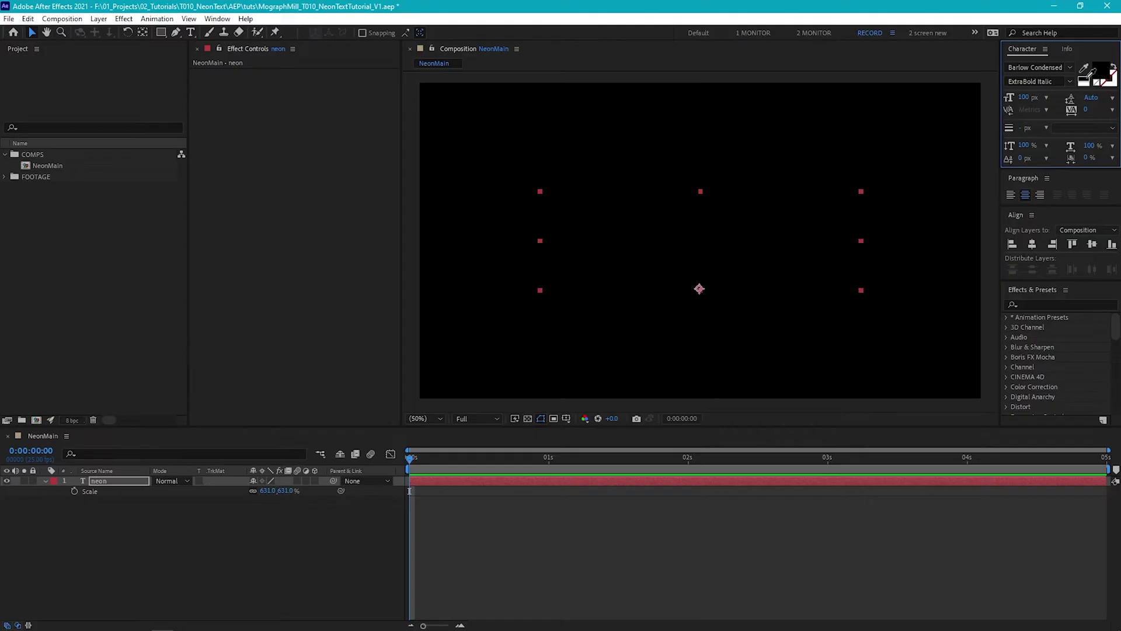
left_click(1085, 84)
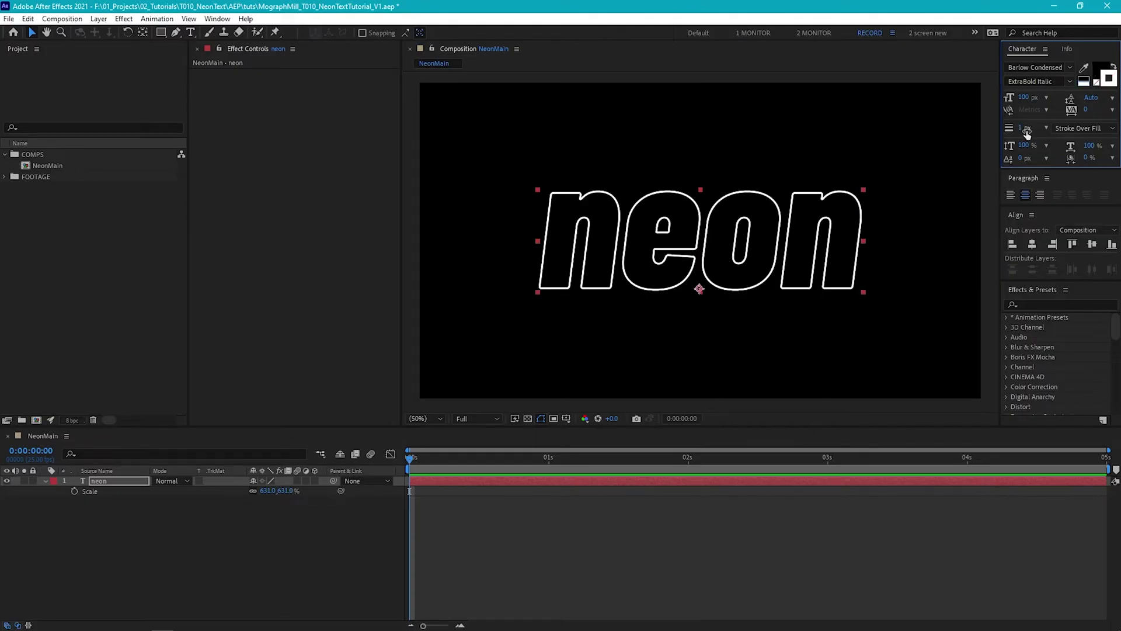
left_click(1091, 128)
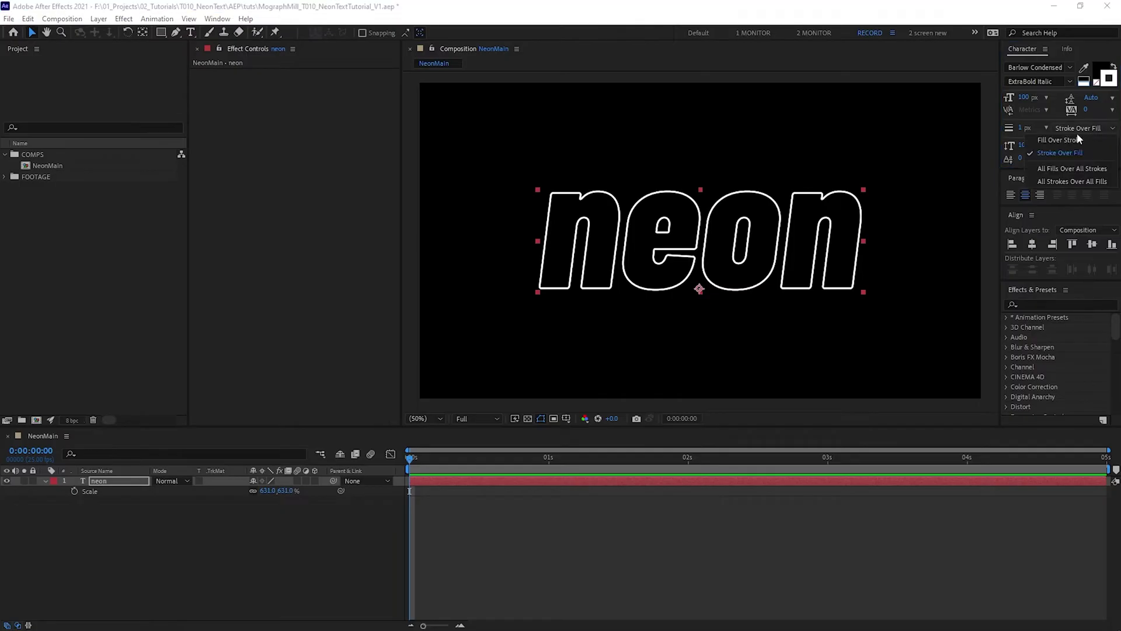
left_click(1073, 138)
- Pre-compose the neon text layer as "TextSourcePre"
left_click(135, 485)
key("ctrl+shift+c")
type("TextSourcePre")
left_click(589, 387)
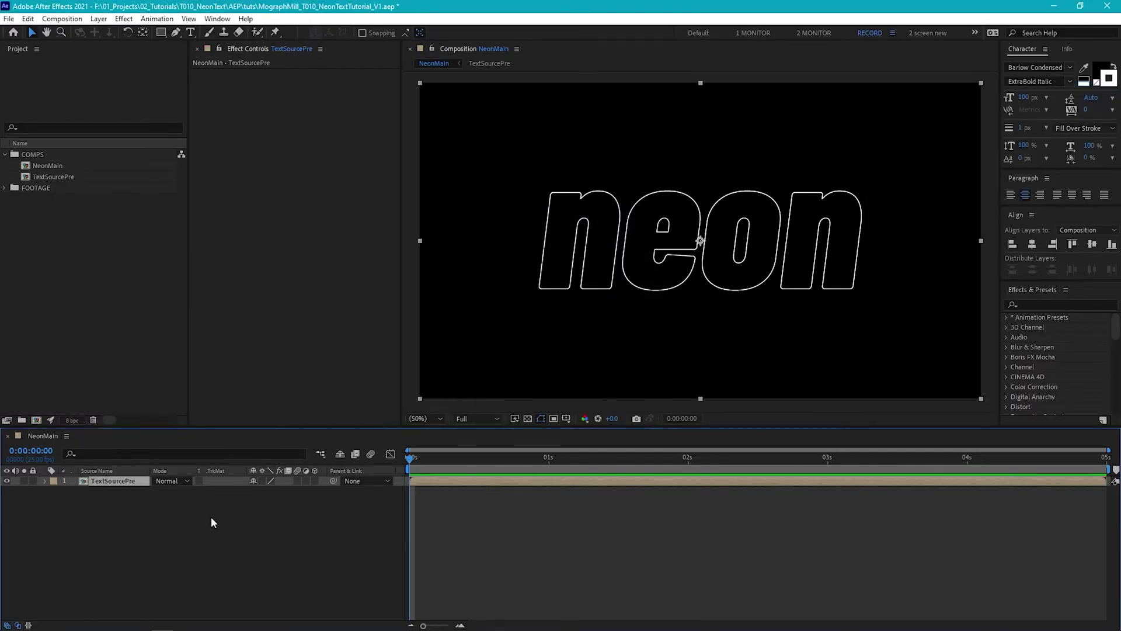
- Pre-compose the TextSourcePre layer as "OutlinesPre" and open that composition
key("ctrl+shift+c")
type("OutlinesPre")
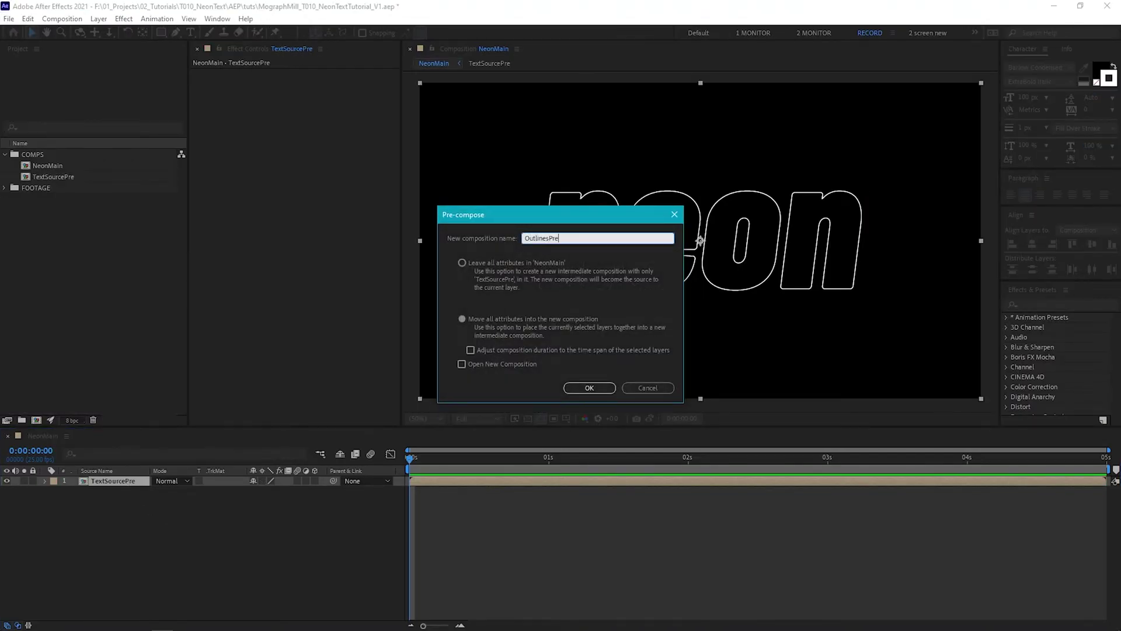
key("Return")
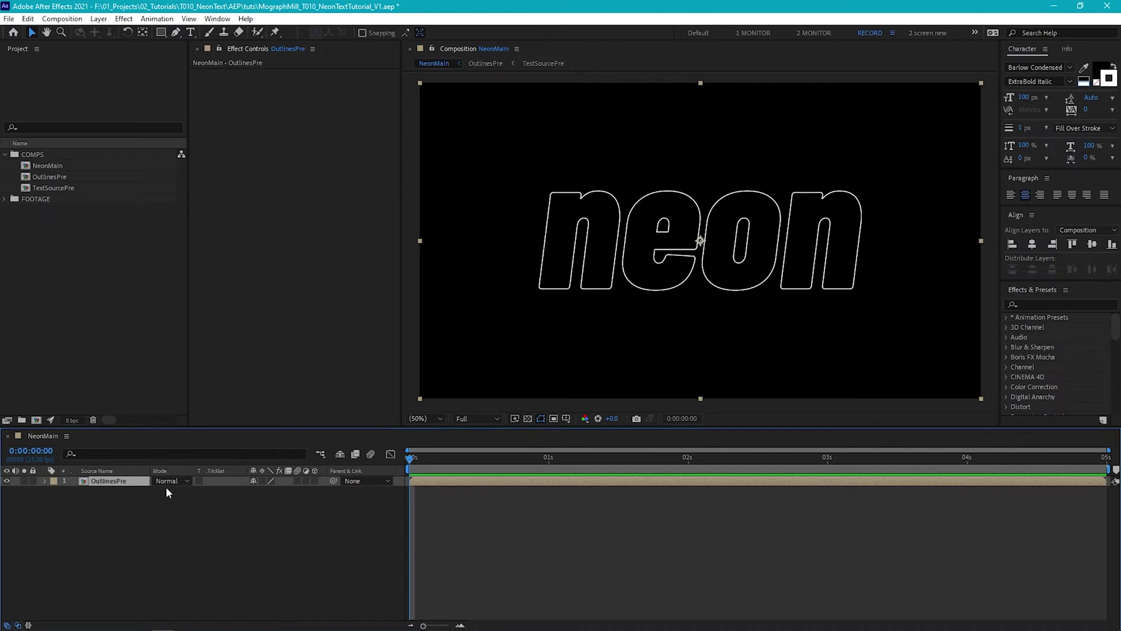
double_click(122, 481)
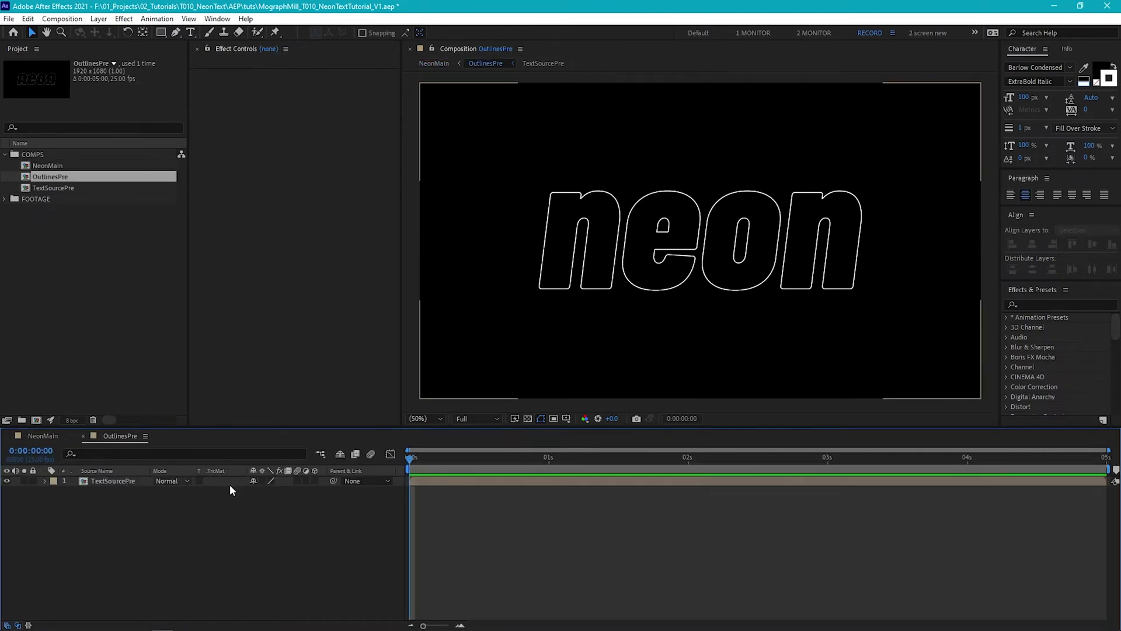
- Show the transparency grid and apply the Luma Key effect to the TextSourcePre layer
left_click(527, 418)
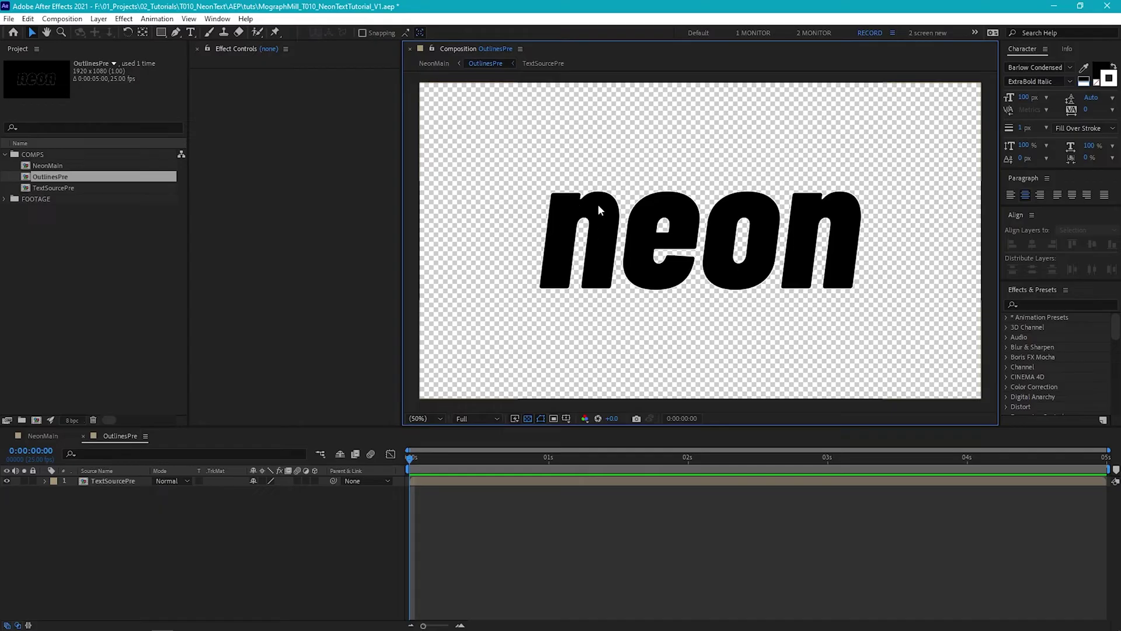
left_click(559, 226)
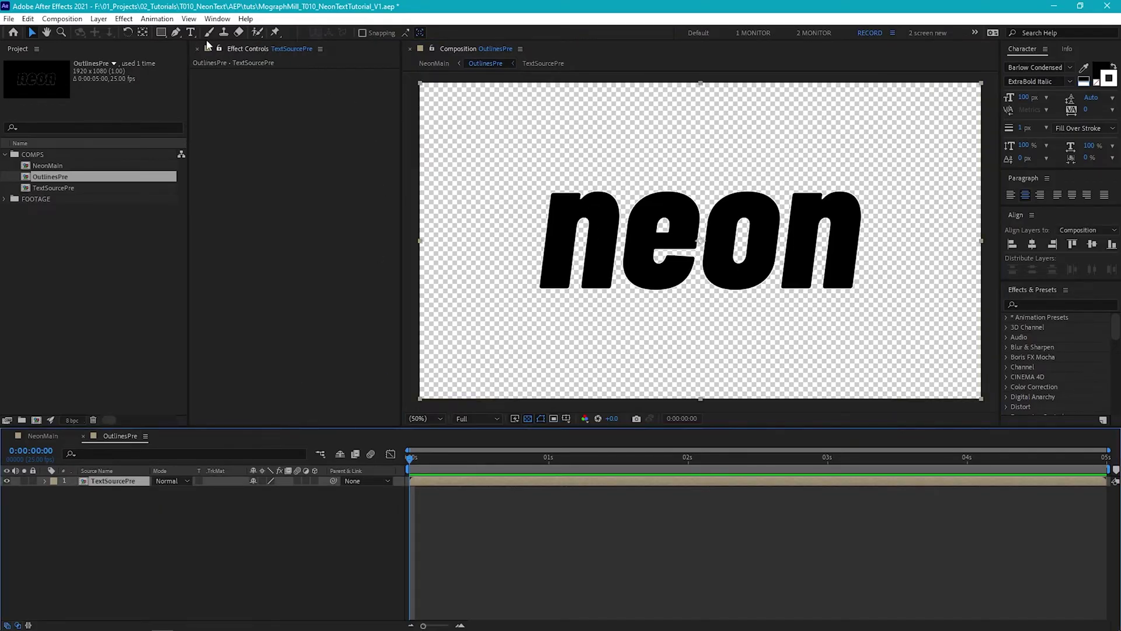
left_click(124, 19)
mouse_move(201, 268)
left_click(353, 332)
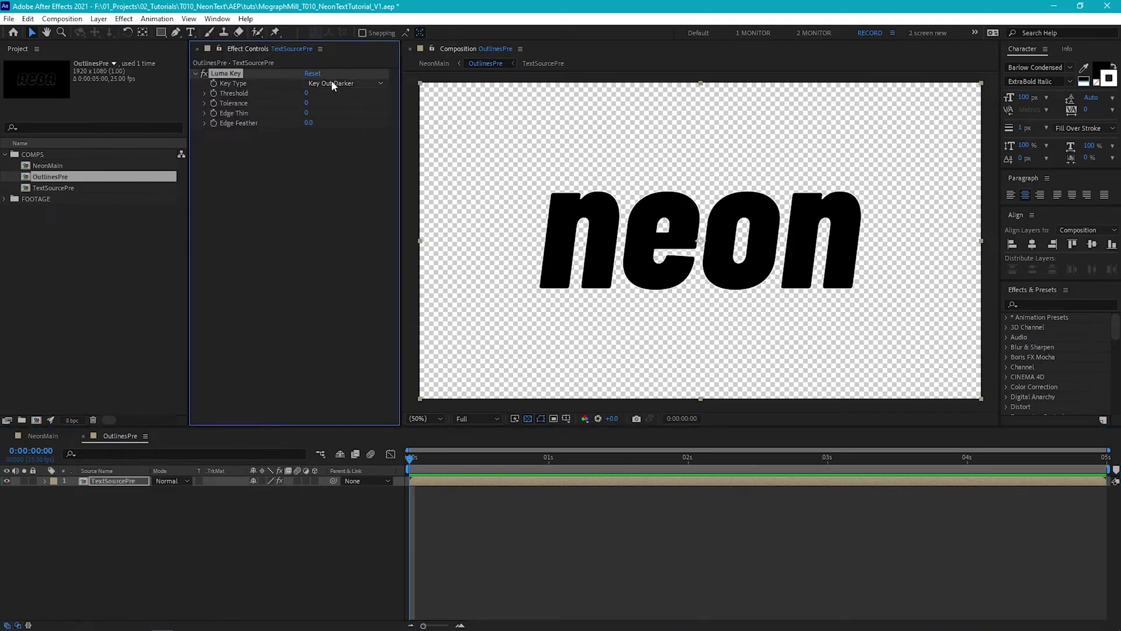
- Keep the Luma Key type at Key Out Darker and set its threshold to 5
left_click(331, 83)
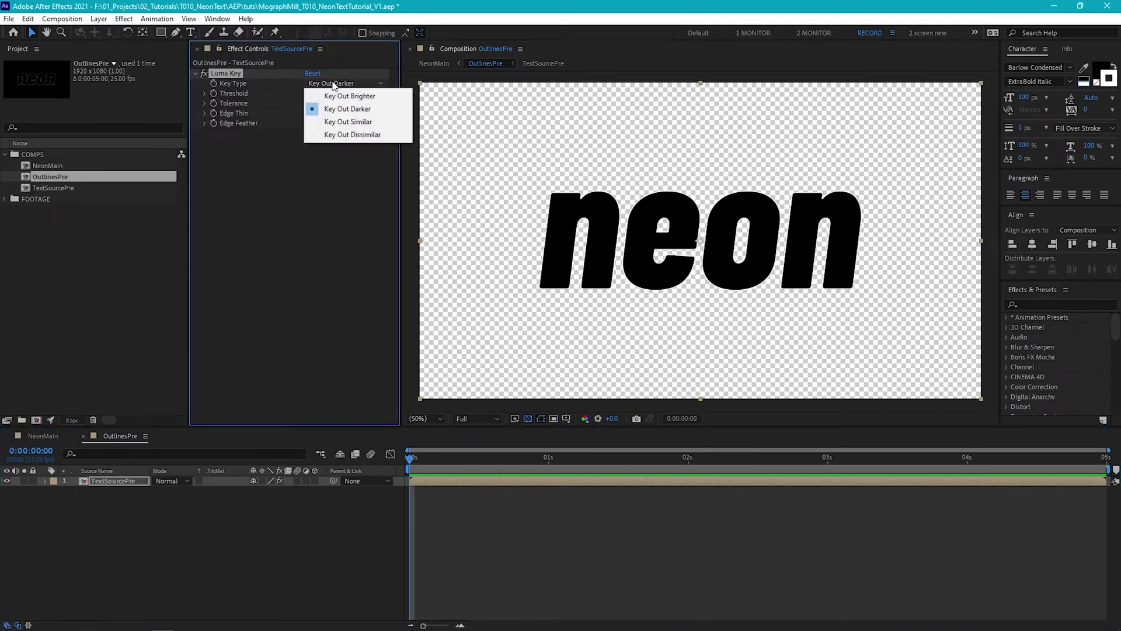
left_click(320, 162)
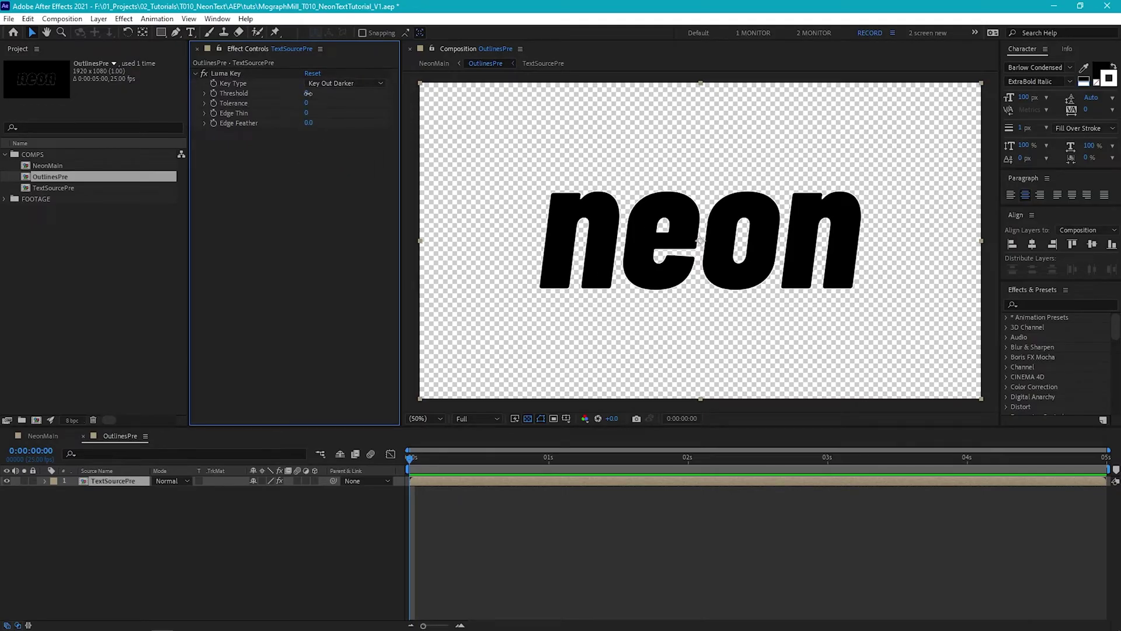
left_click_drag(308, 94, 310, 93)
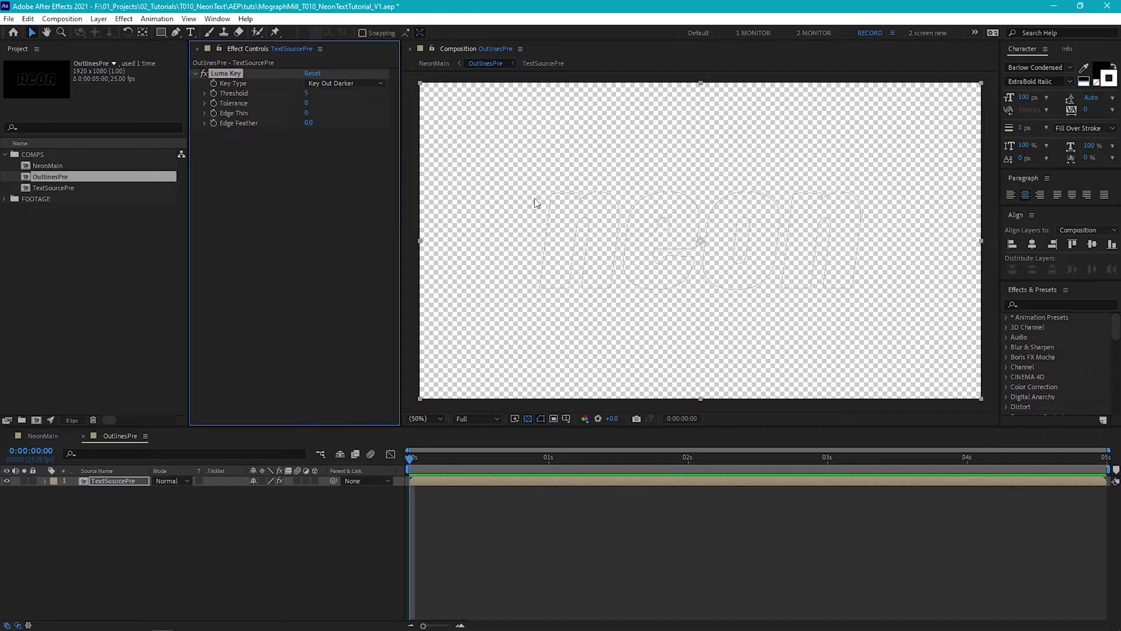
- Add a Fill effect to the TextSourcePre layer and set its color to white (FFFFFF)
key("slash")
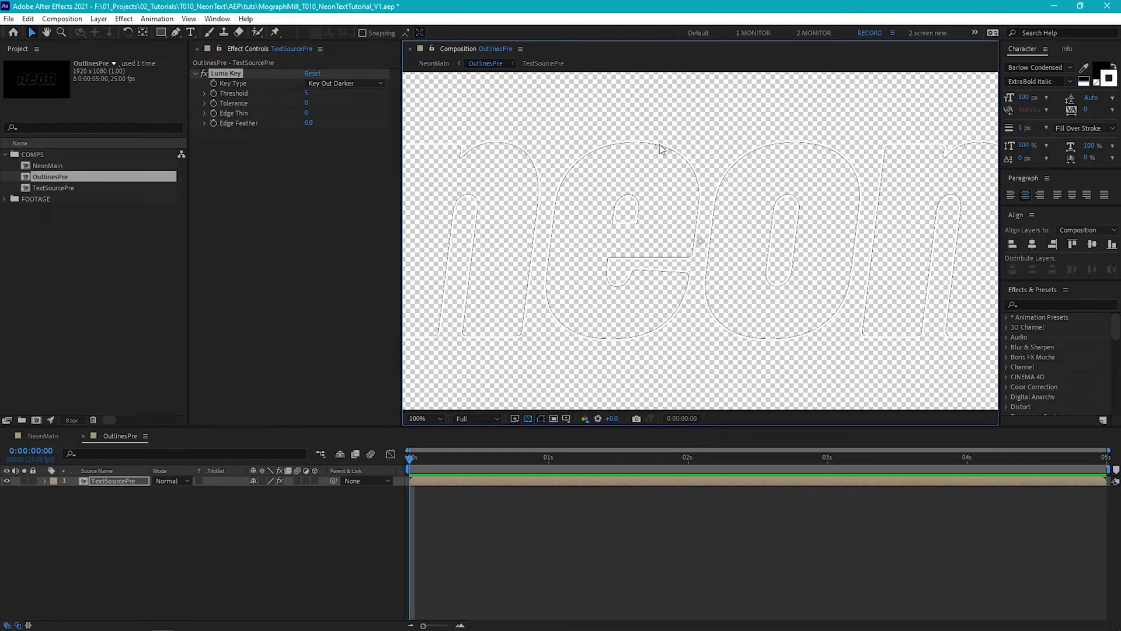
left_click(124, 18)
mouse_move(187, 203)
left_click(349, 395)
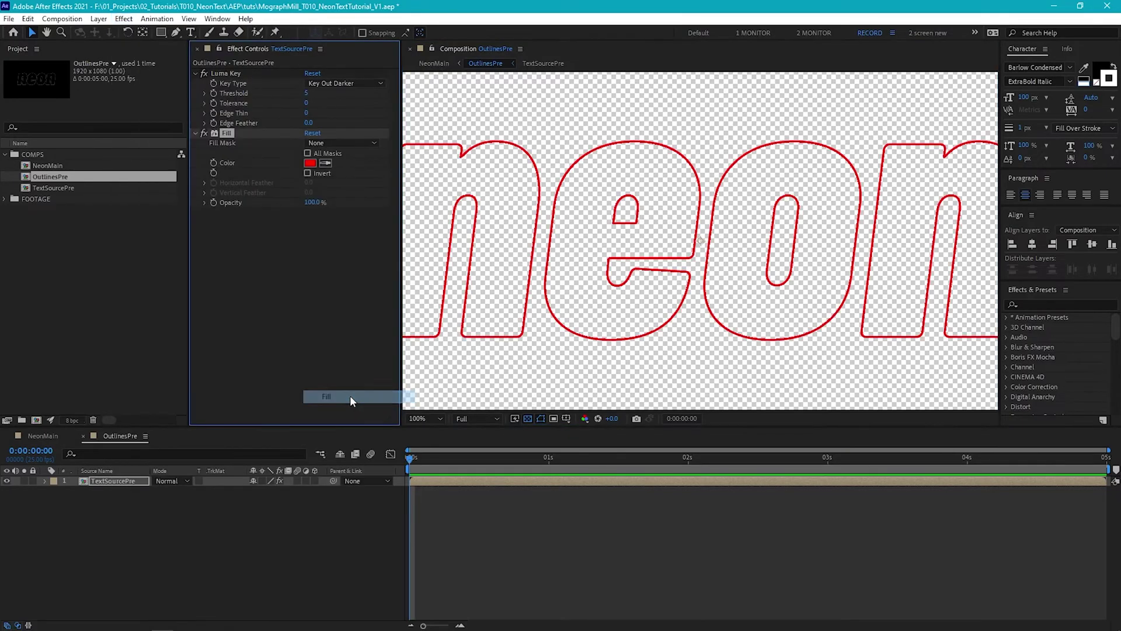
left_click(310, 163)
left_click(455, 402)
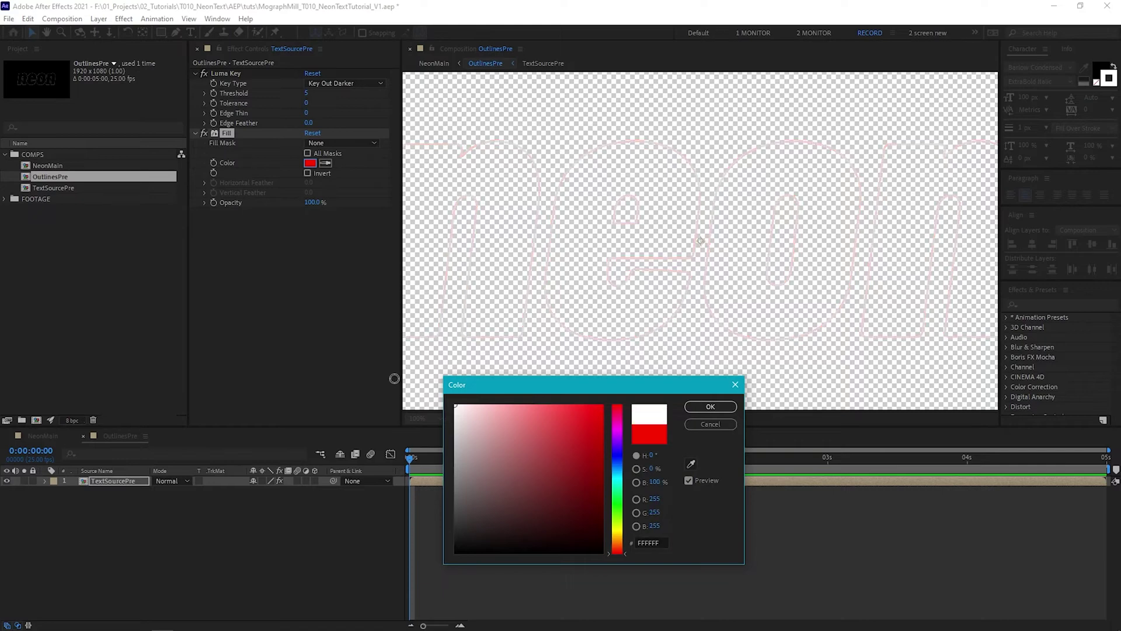
left_click(713, 402)
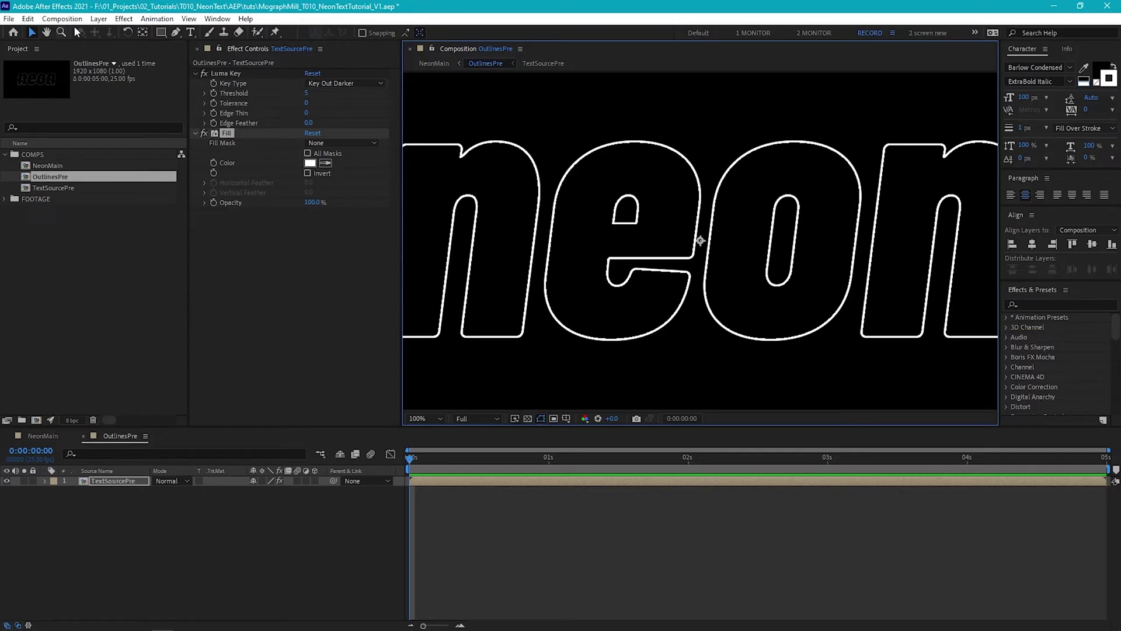
- Add a Stroke layer style to the TextSourcePre layer and set its color to white (FFFFFF)
left_click(99, 19)
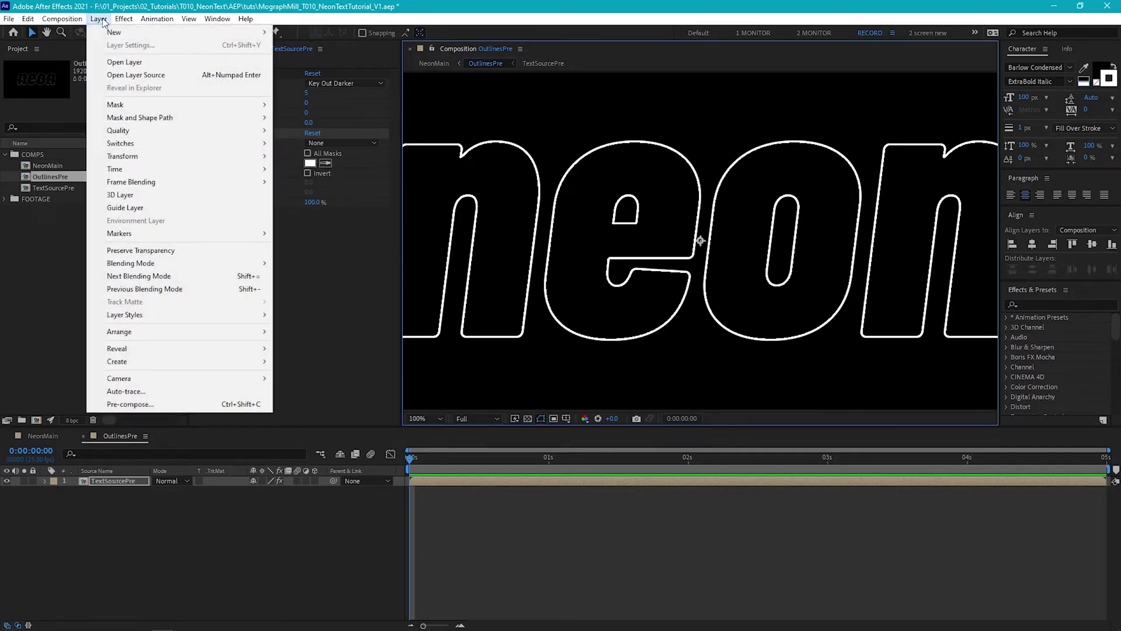
mouse_move(173, 316)
left_click(349, 460)
left_click(65, 530)
left_click(256, 550)
left_click_drag(496, 455, 456, 404)
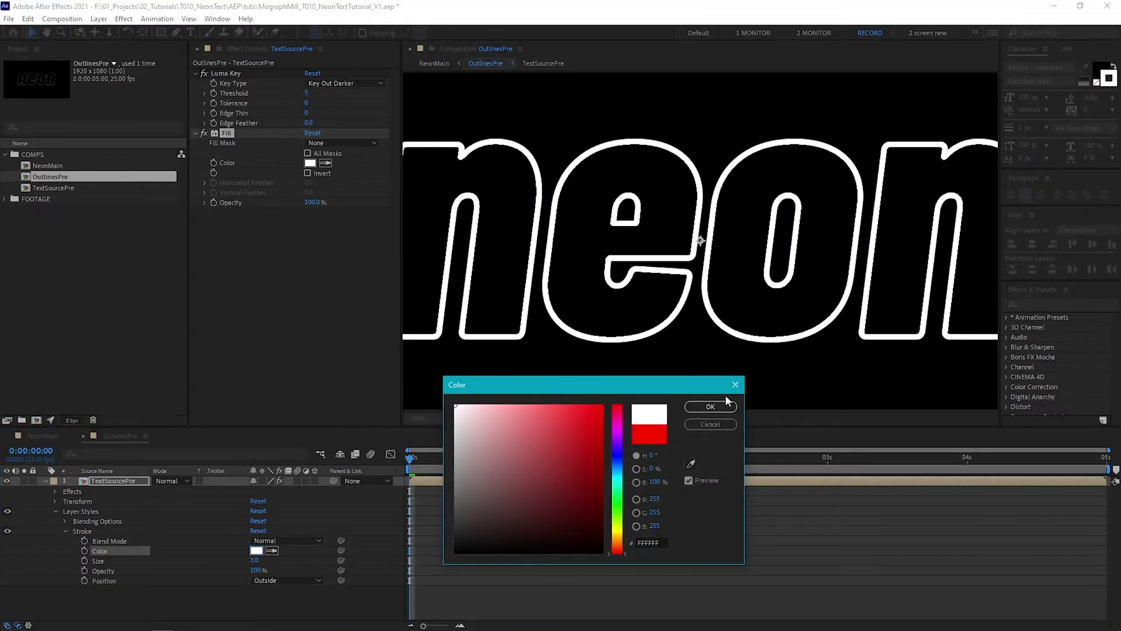
left_click(711, 406)
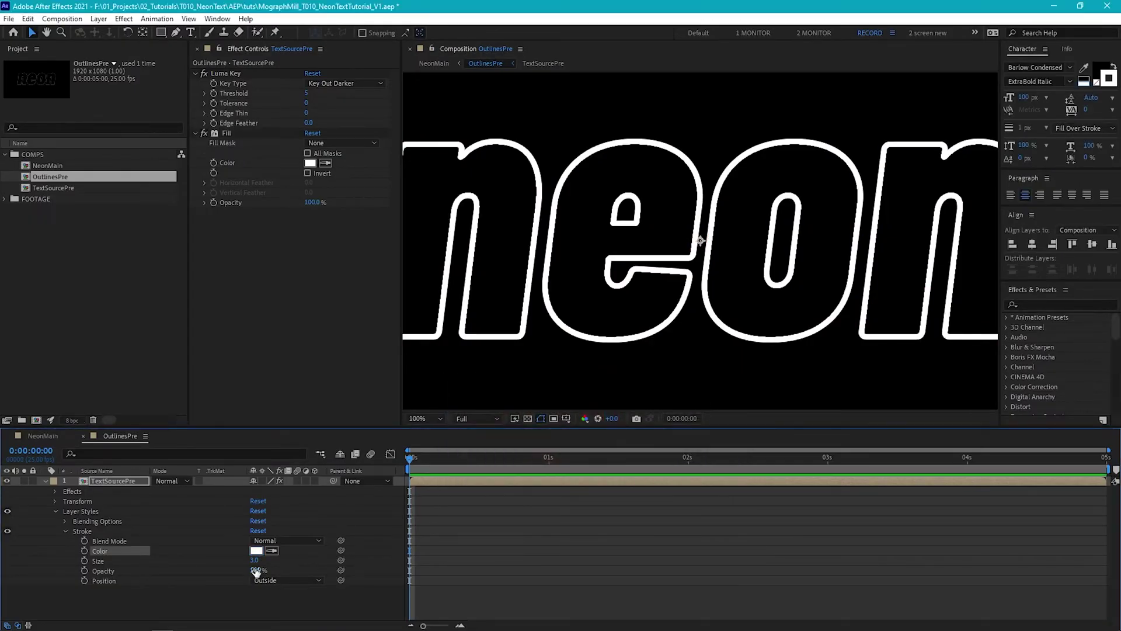
left_click(377, 529)
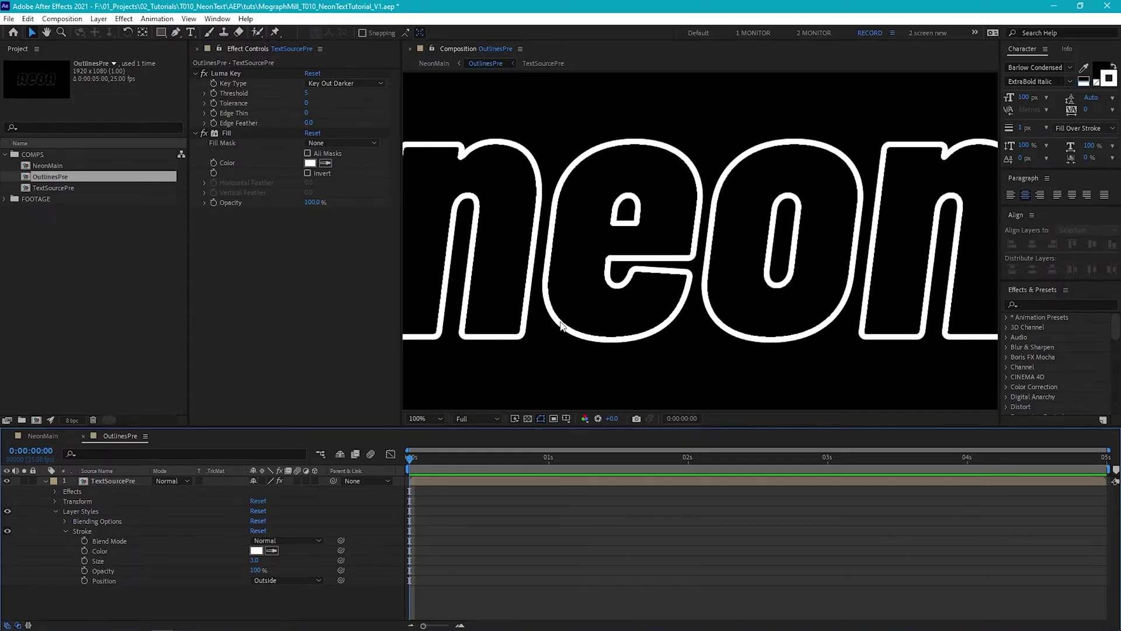
- Cut a gap in the lower-left corner of the first n with a small elliptical mask set to Subtract
left_click_drag(403, 340, 511, 337)
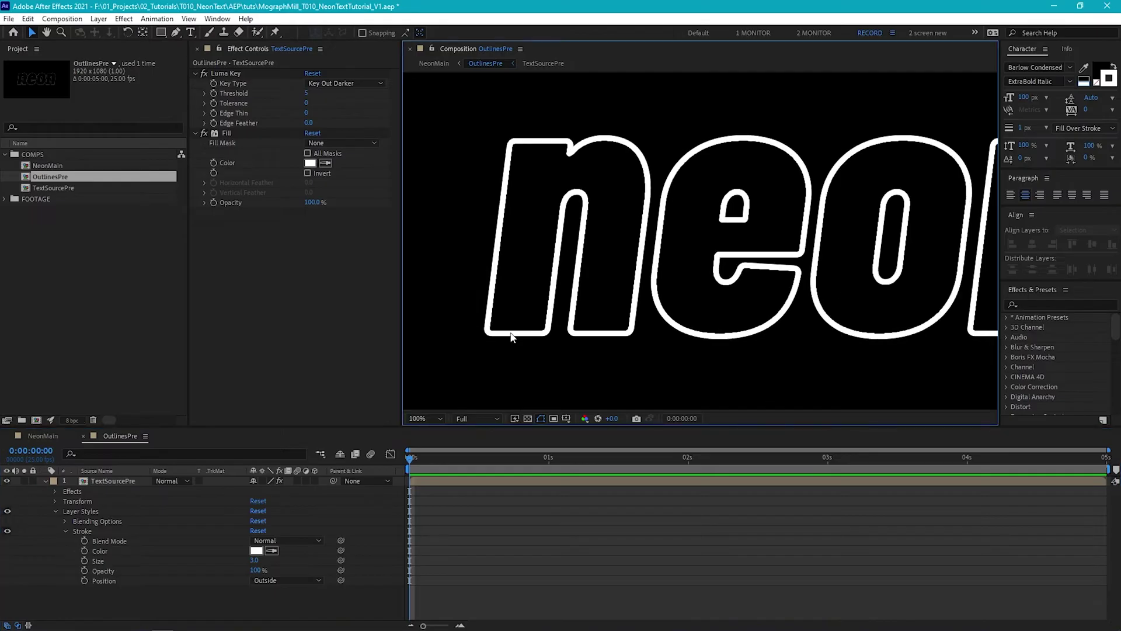
left_click(112, 482)
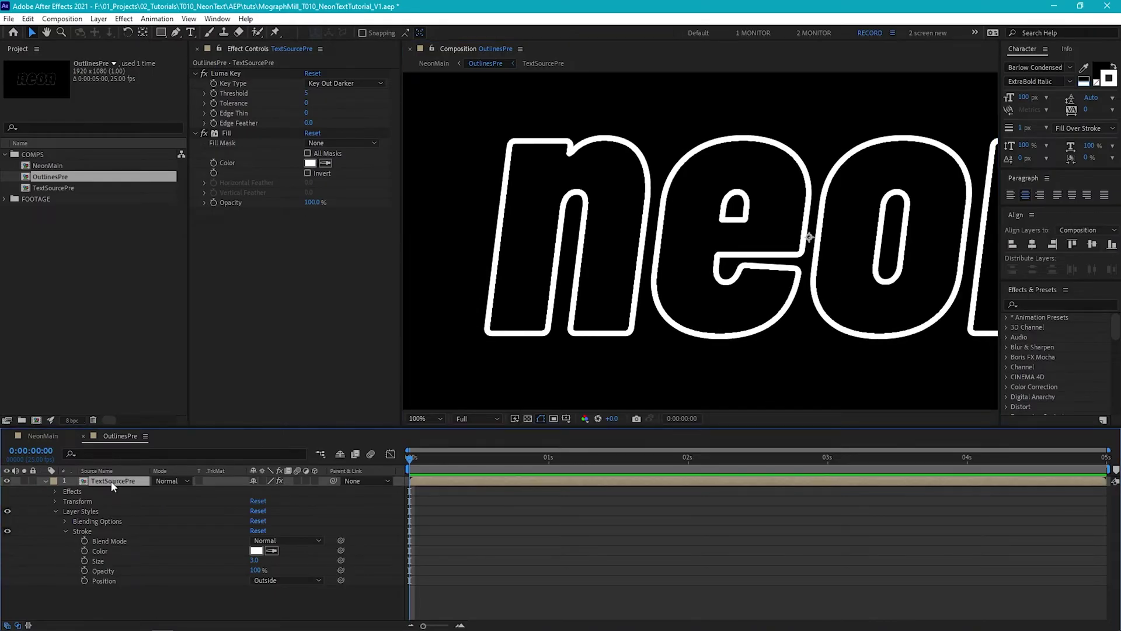
left_click(160, 34)
left_click_drag(160, 33, 208, 59)
left_click_drag(478, 317, 494, 343)
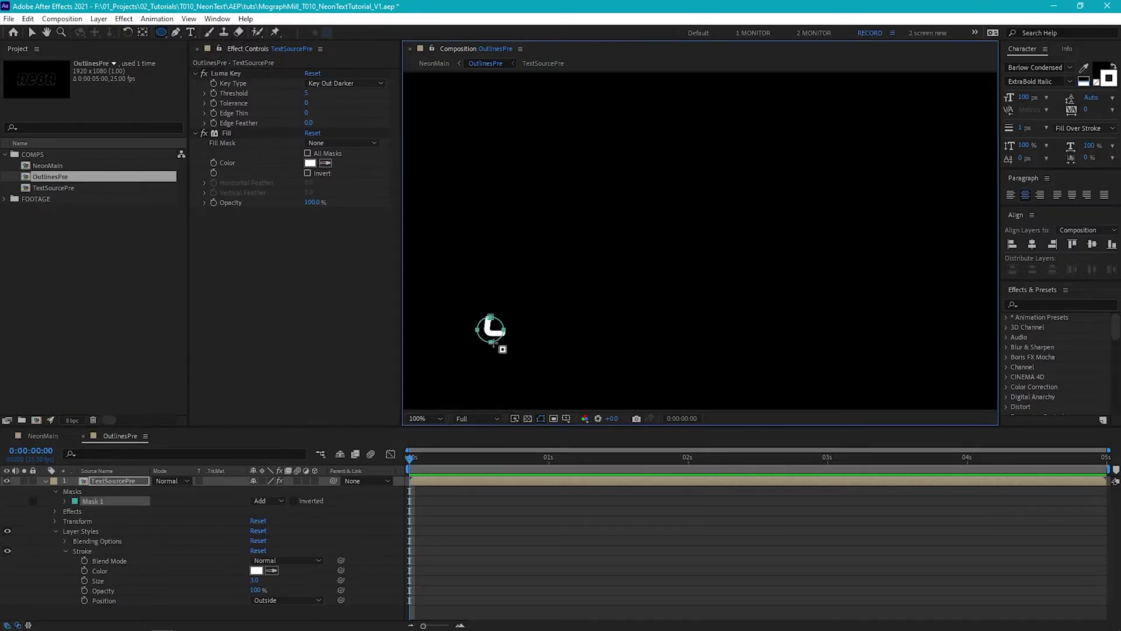
left_click(275, 500)
left_click(300, 534)
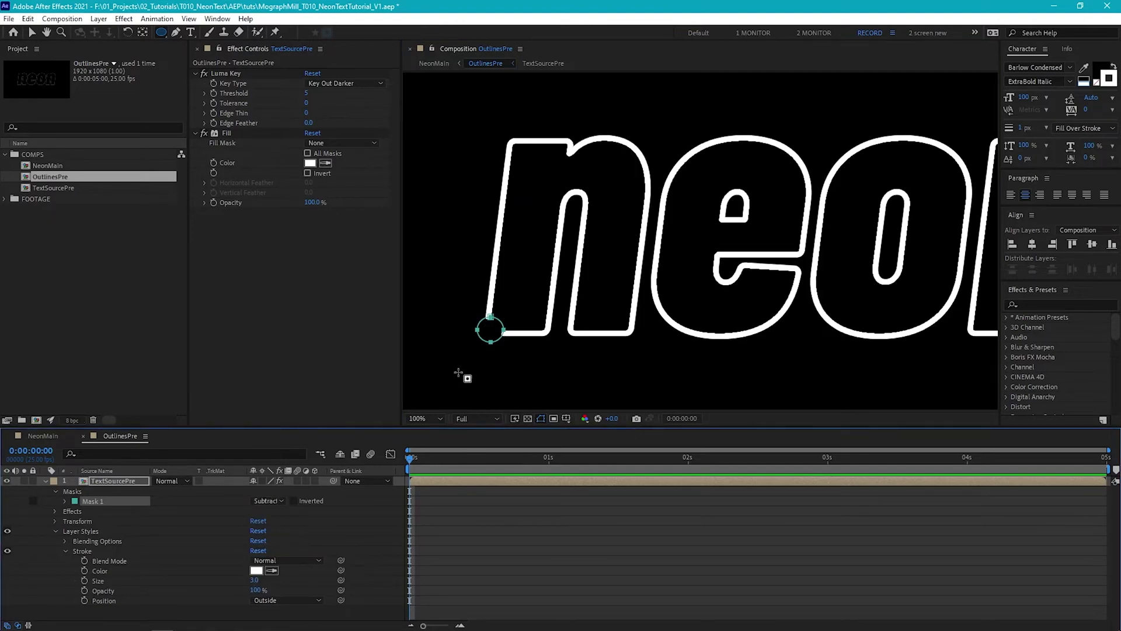
key("v")
left_click(529, 354)
scroll(529, 355, "up", 1)
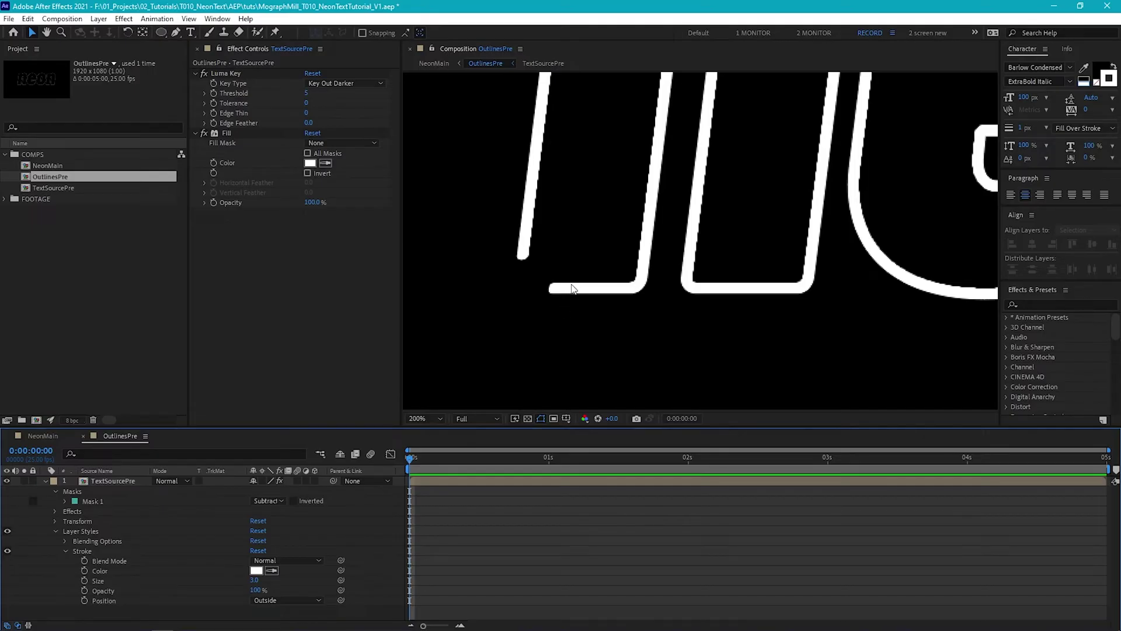
- Cut two gaps in the e with elliptical Subtract masks, at its counter's lower-right corner and at its right opening below the crossbar
left_click(550, 289)
scroll(550, 288, "down", 2)
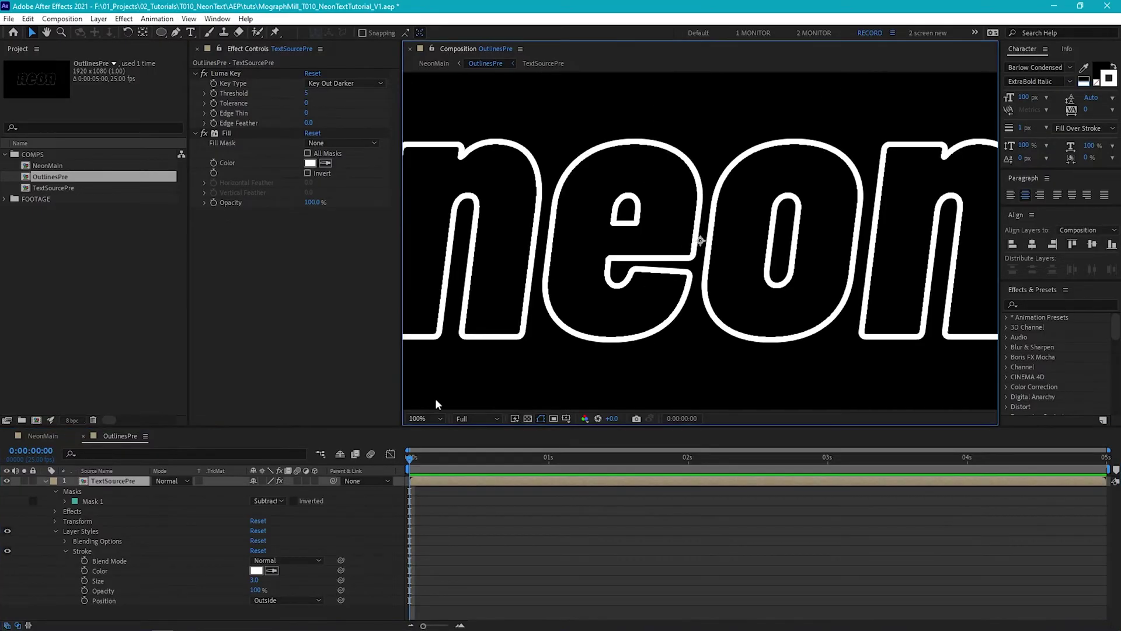
left_click(162, 33)
left_click_drag(626, 211, 699, 286)
left_click(267, 510)
left_click(272, 549)
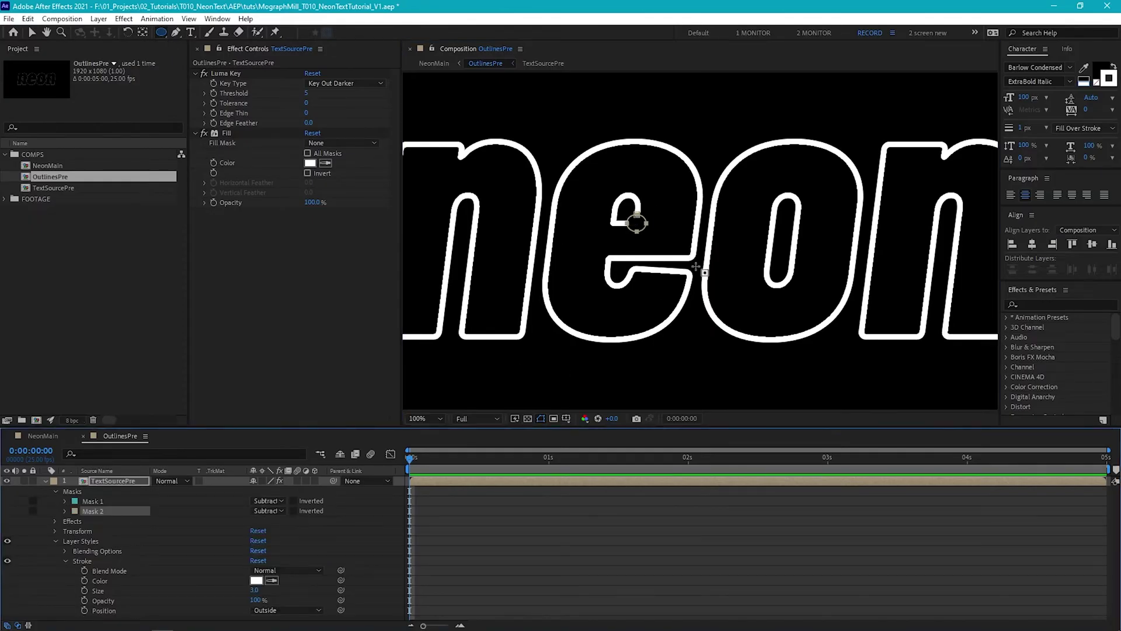
left_click(267, 520)
left_click(322, 559)
- Cut two gaps in the o with elliptical Subtract masks, on its counter's lower-right side and its outer lower-right curve
left_click_drag(782, 253, 848, 323)
left_click(267, 530)
left_click(271, 568)
left_click(267, 540)
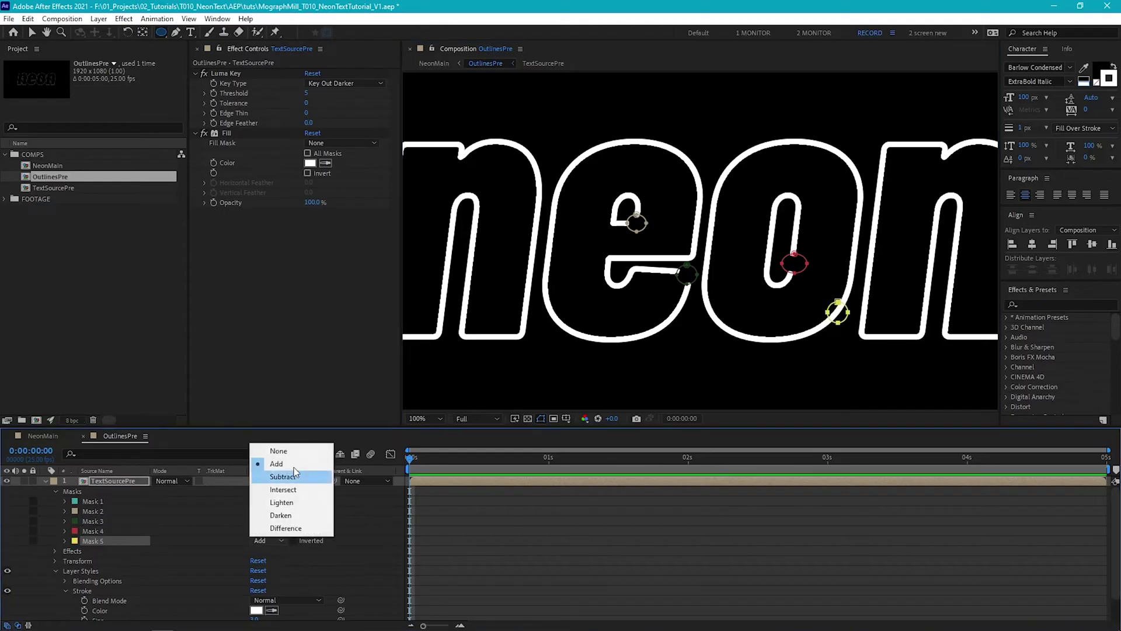
left_click(295, 473)
- Cut a gap in the last n's lower-right corner with an elliptical Subtract mask, and return to the NeonMain composition
scroll(719, 350, "right", 5)
left_click_drag(716, 331, 749, 365)
left_click(261, 551)
left_click(295, 485)
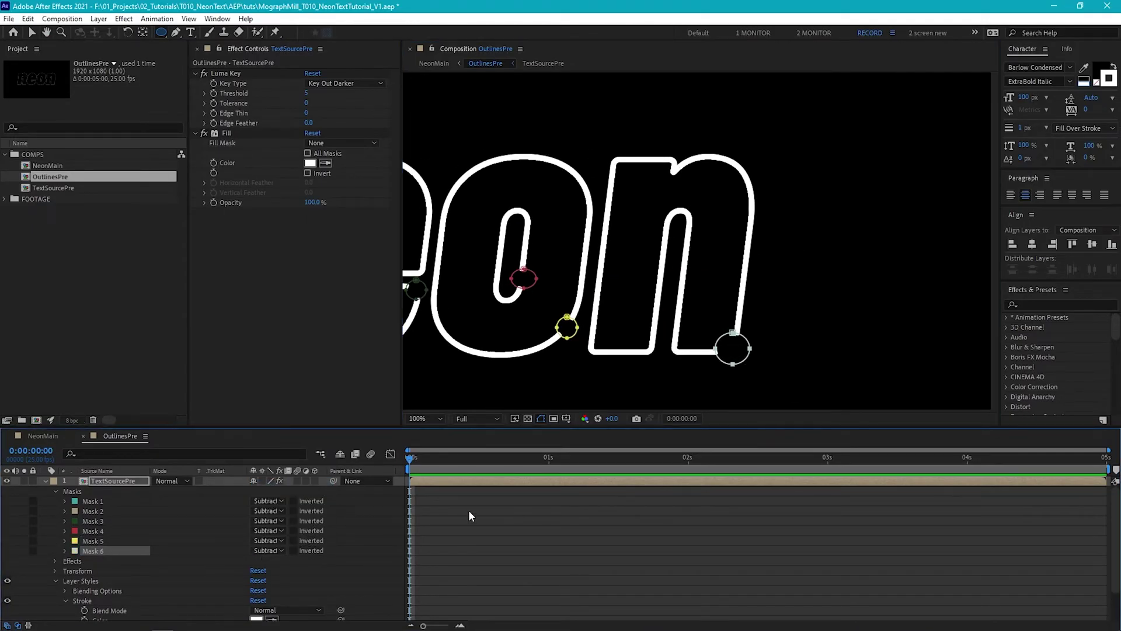
left_click(468, 513)
key("shift+/")
left_click(36, 435)
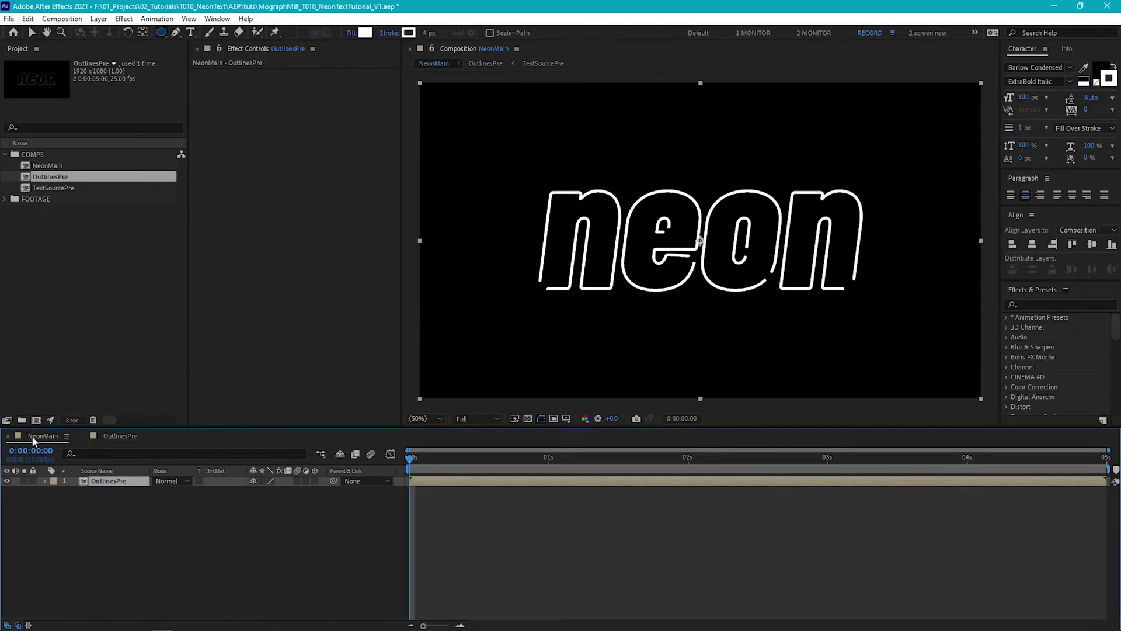
- Apply the Refine Soft Matte effect to the OutlinesPre layer and set its Additional Edge Radius to 3.1
left_click(84, 519)
key("v")
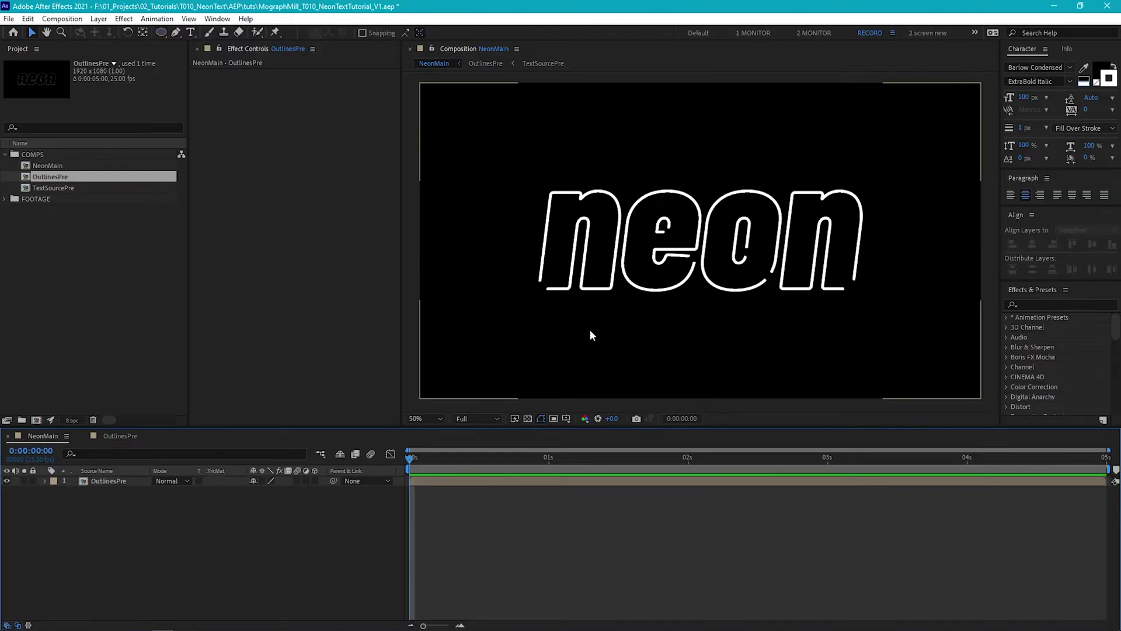
key("/")
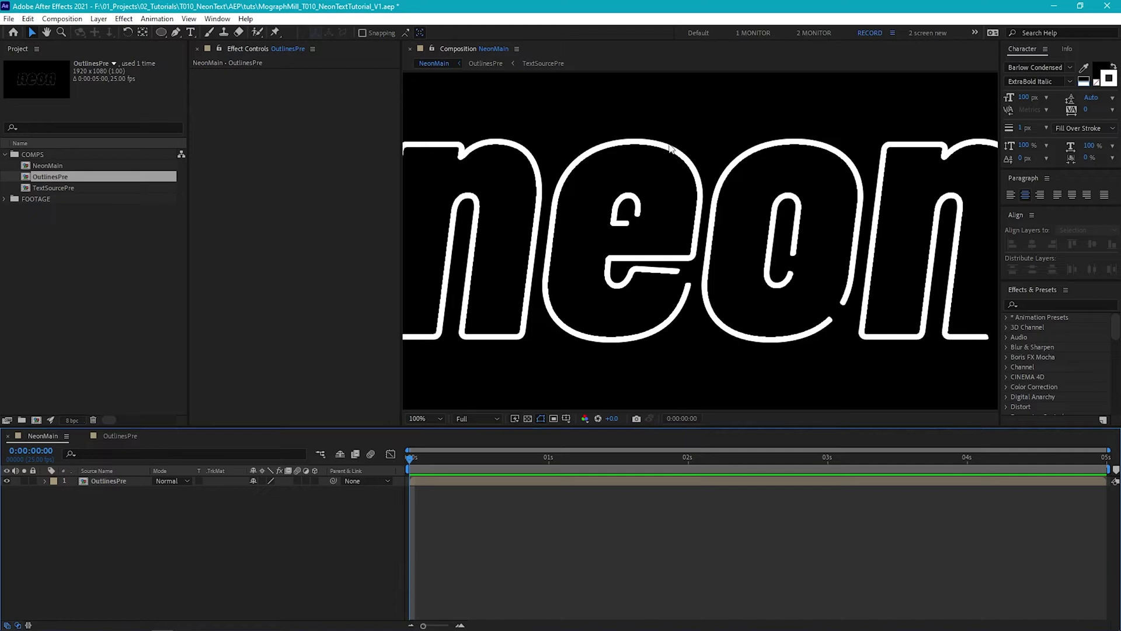
left_click(584, 163)
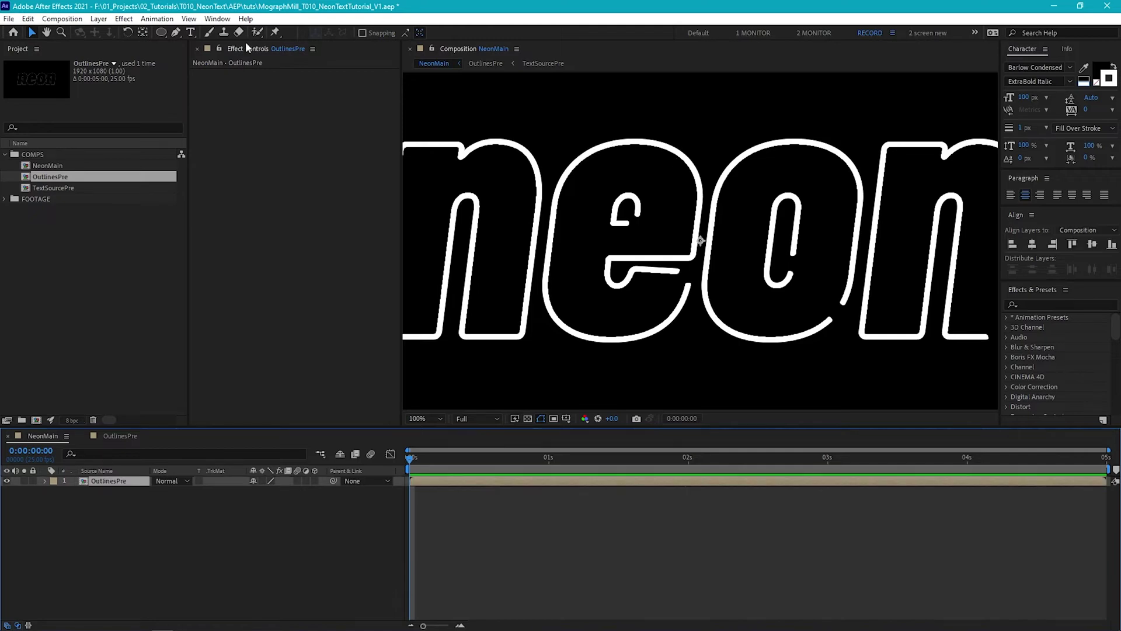
left_click(124, 19)
mouse_move(289, 242)
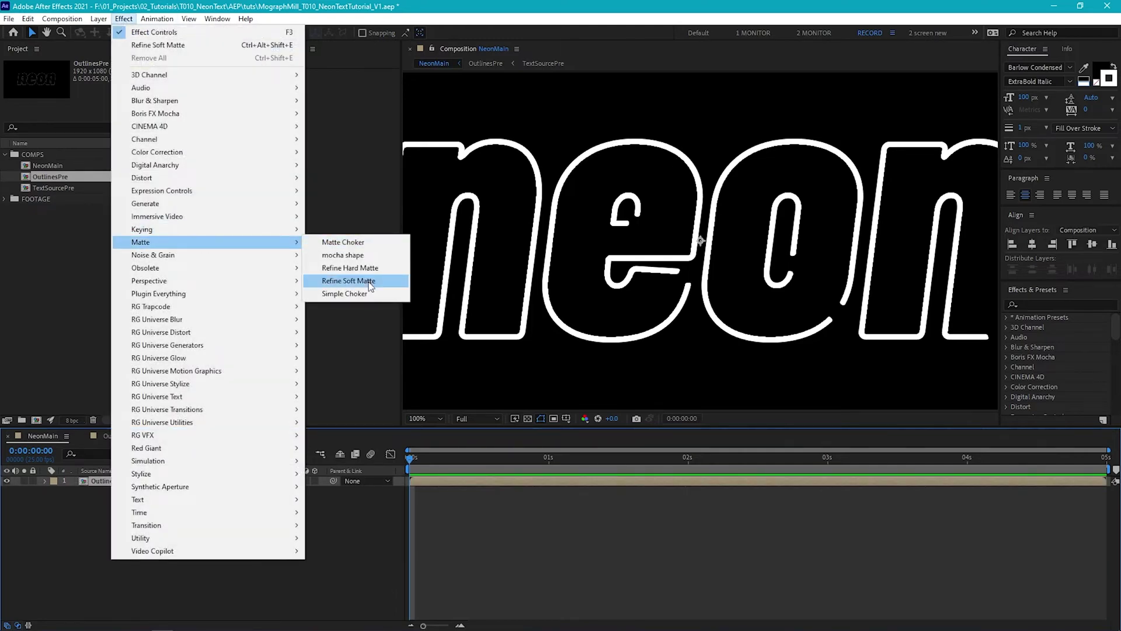
left_click(349, 280)
left_click(310, 94)
type("0")
key("Return")
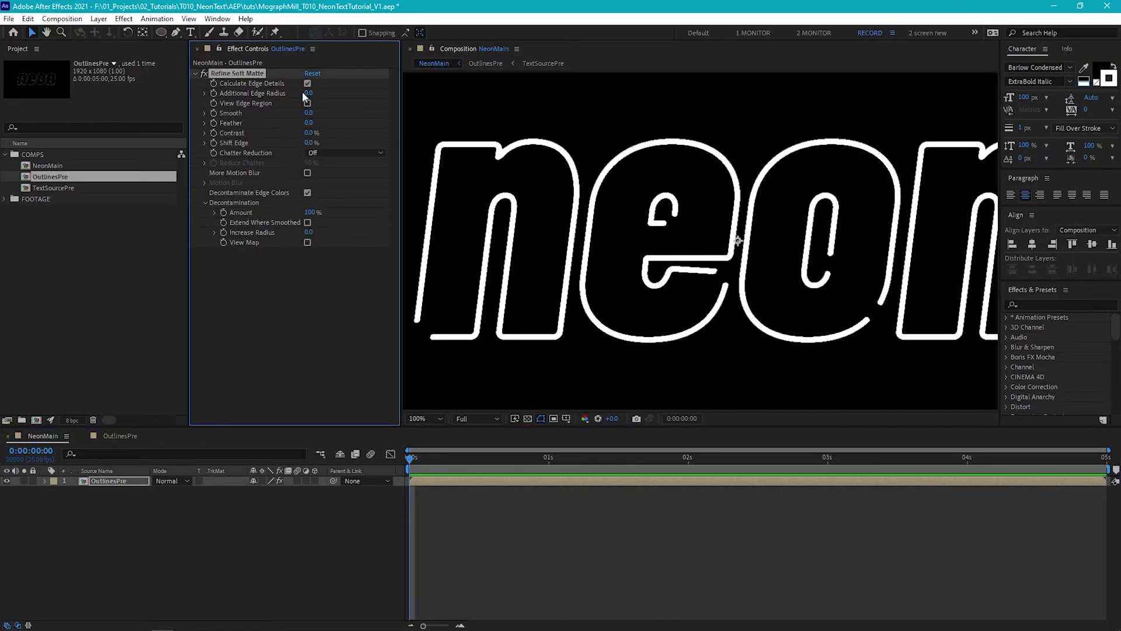
left_click_drag(308, 96, 323, 93)
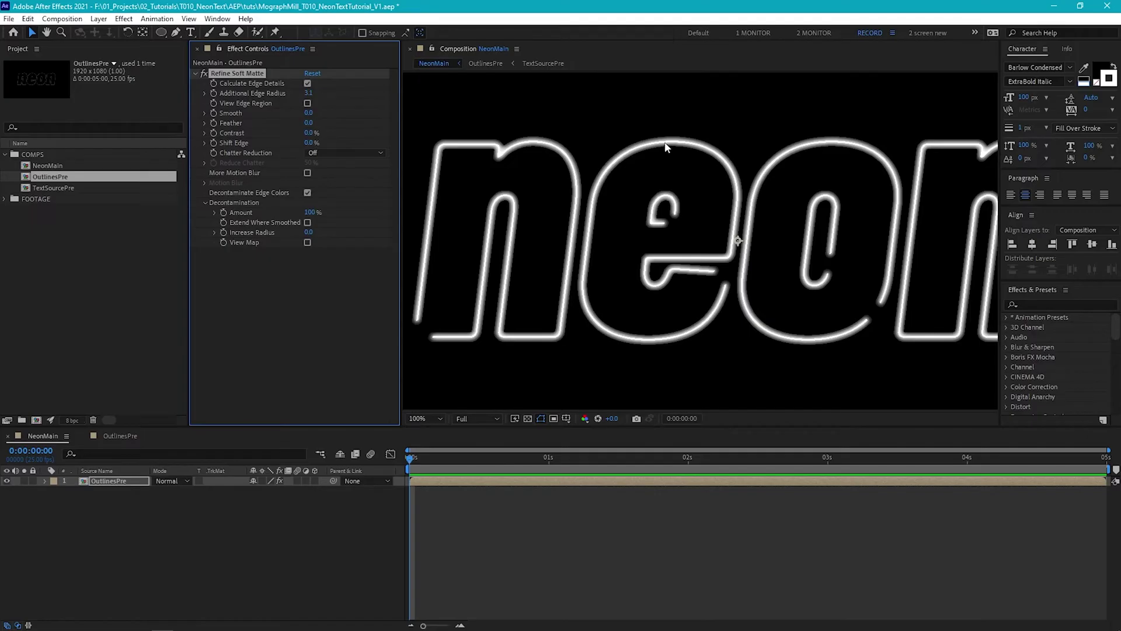
- Set Refine Soft Matte's Feather to 3 and Shift Edge to -20%, and collapse the effect's settings
left_click(306, 123)
type("3")
key("Return")
left_click(311, 143)
type("-20")
key("Return")
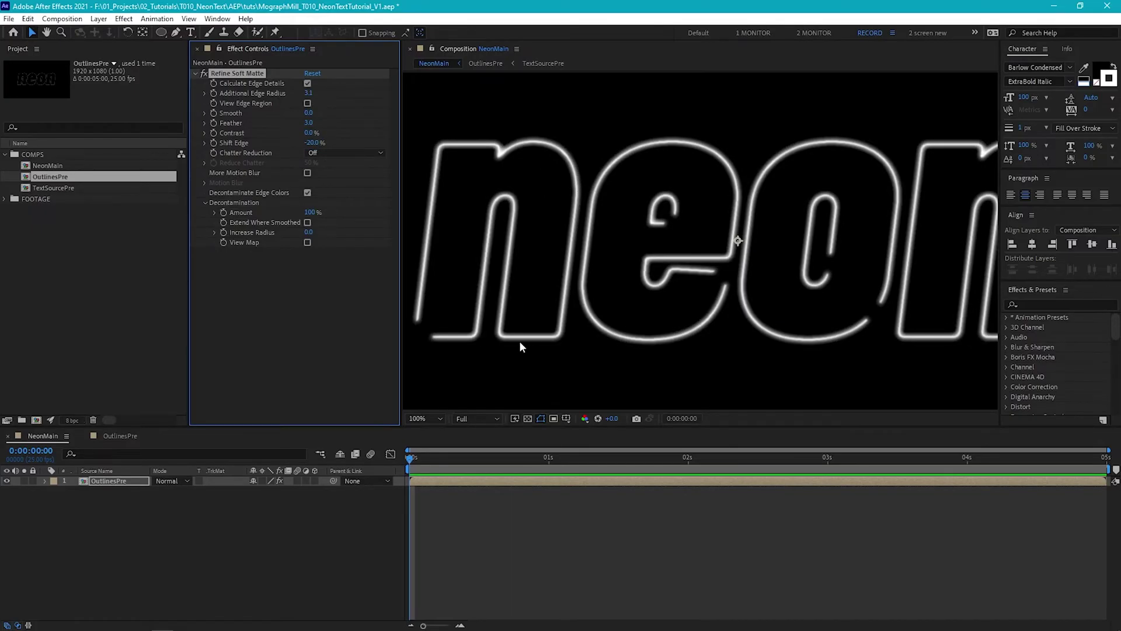
left_click(196, 74)
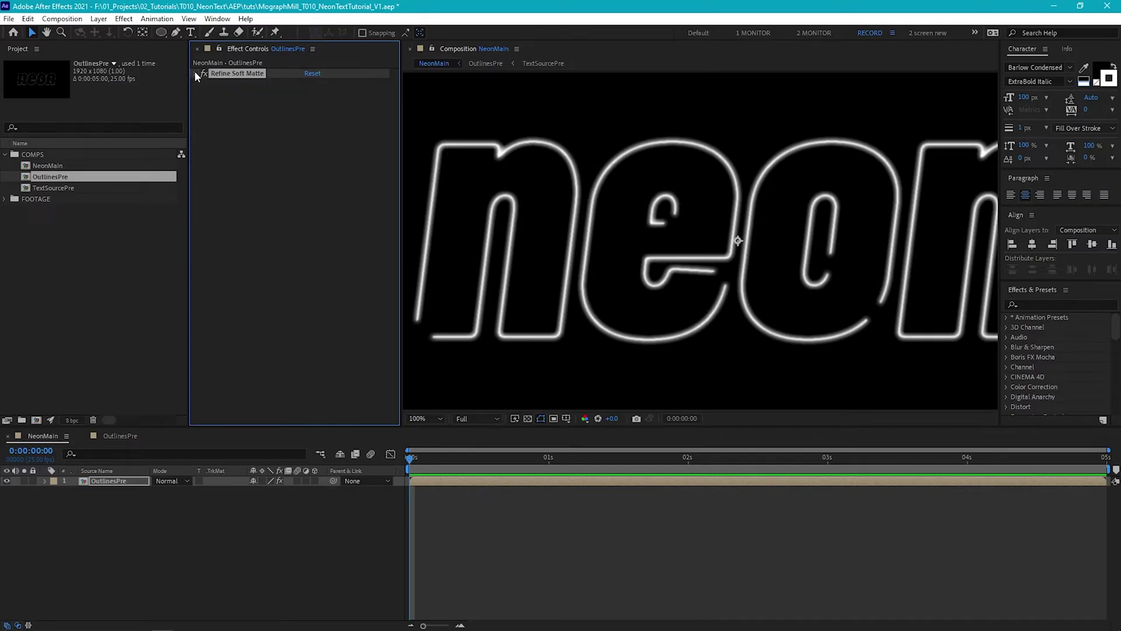
- Add a Stylize Glow effect with default settings to the OutlinesPre layer and collapse it
left_click(124, 18)
mouse_move(230, 479)
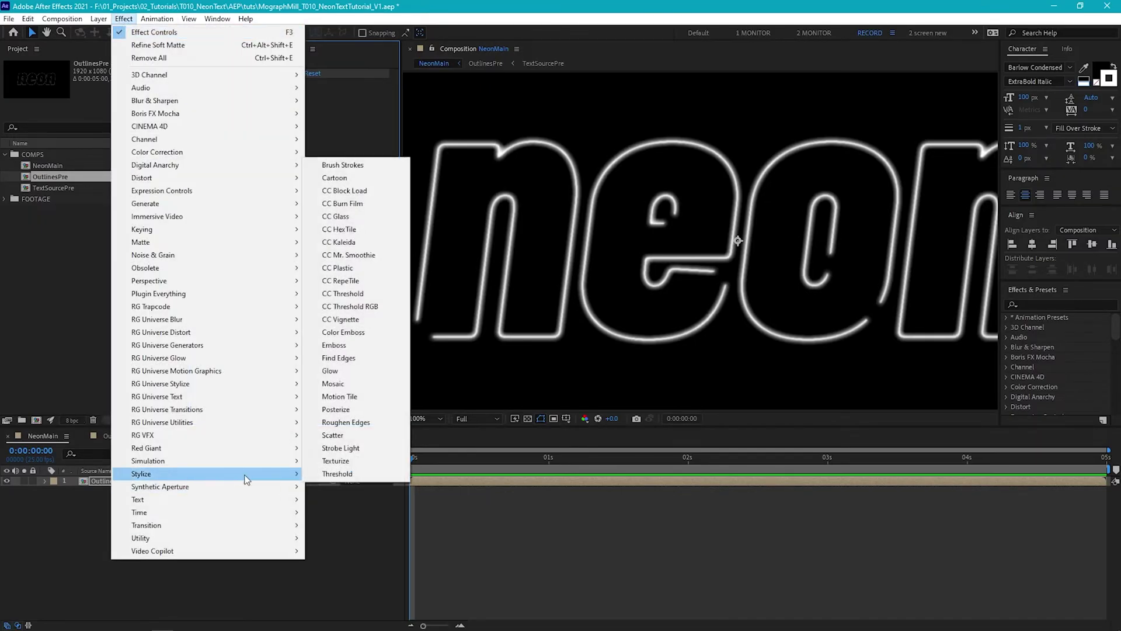
left_click(359, 373)
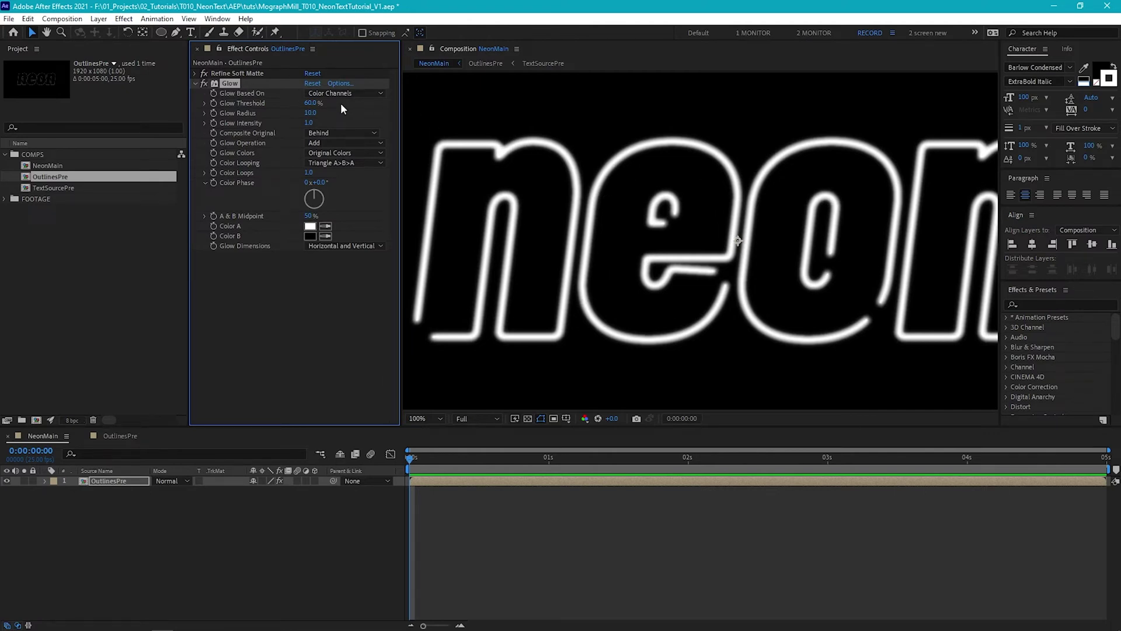
left_click(194, 84)
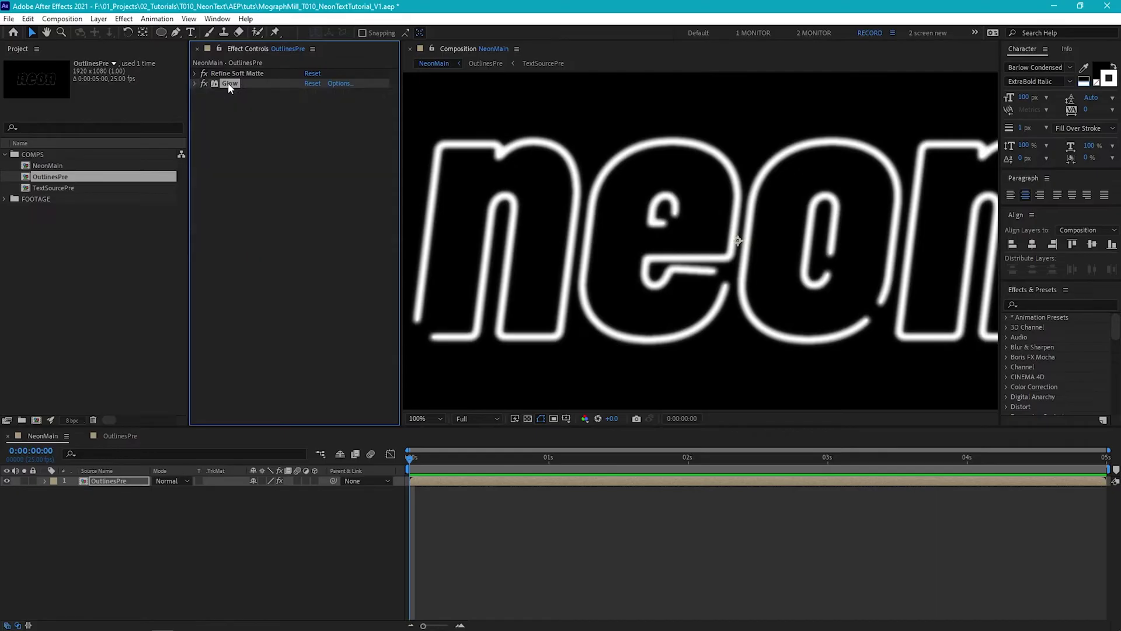
- Duplicate the Glow effect and set the copy's Glow Radius to 60
key("ctrl+d")
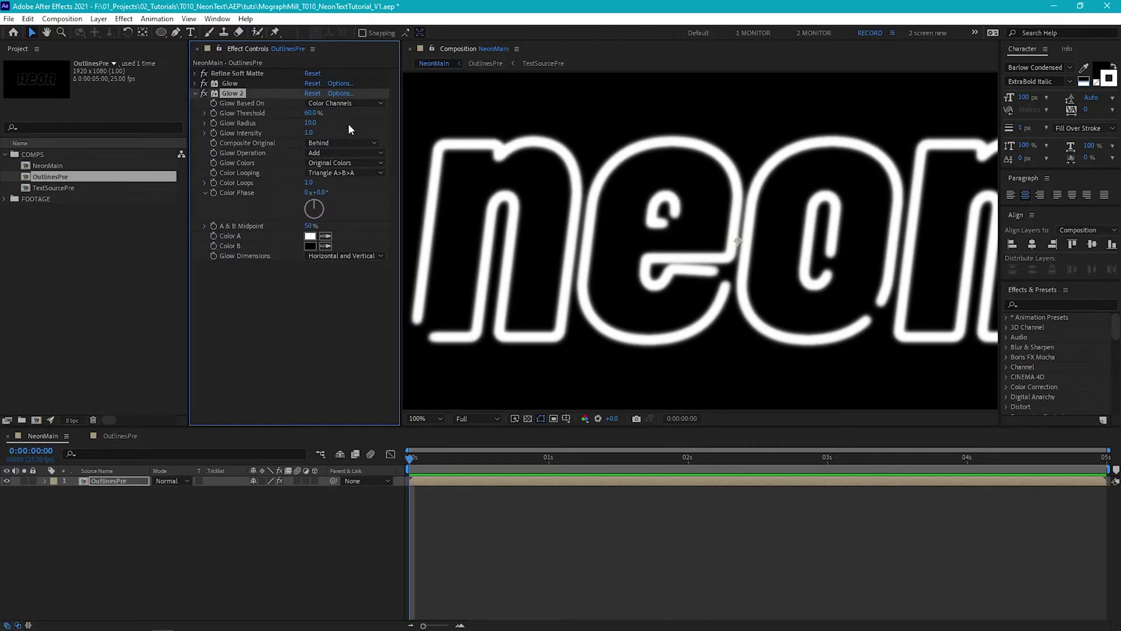
left_click(310, 123)
type("60")
key("Return")
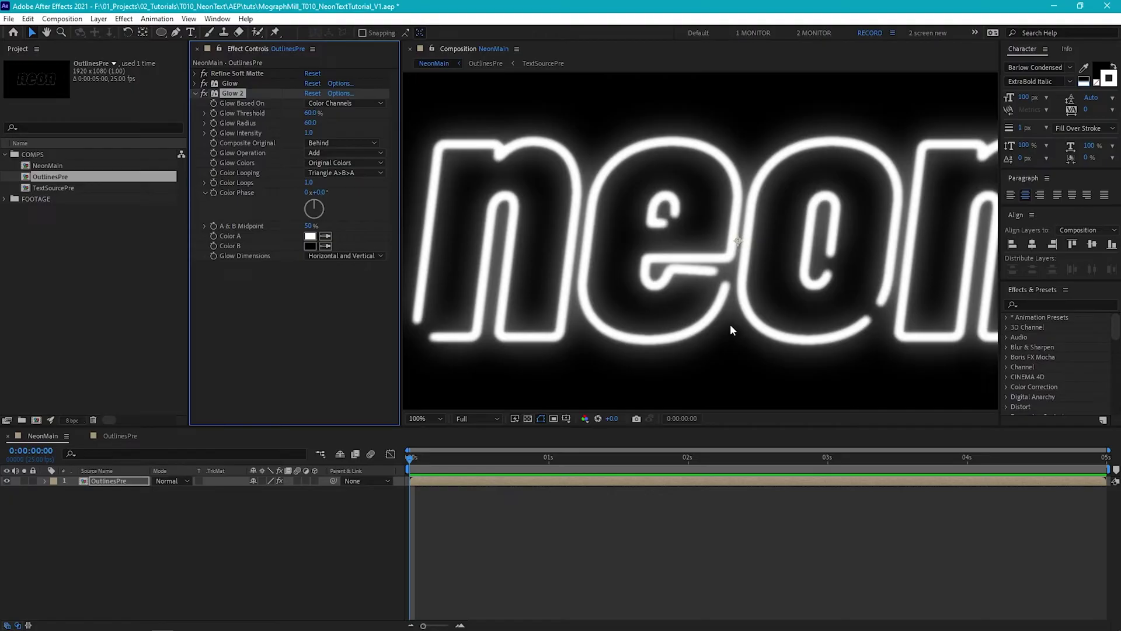
left_click(195, 93)
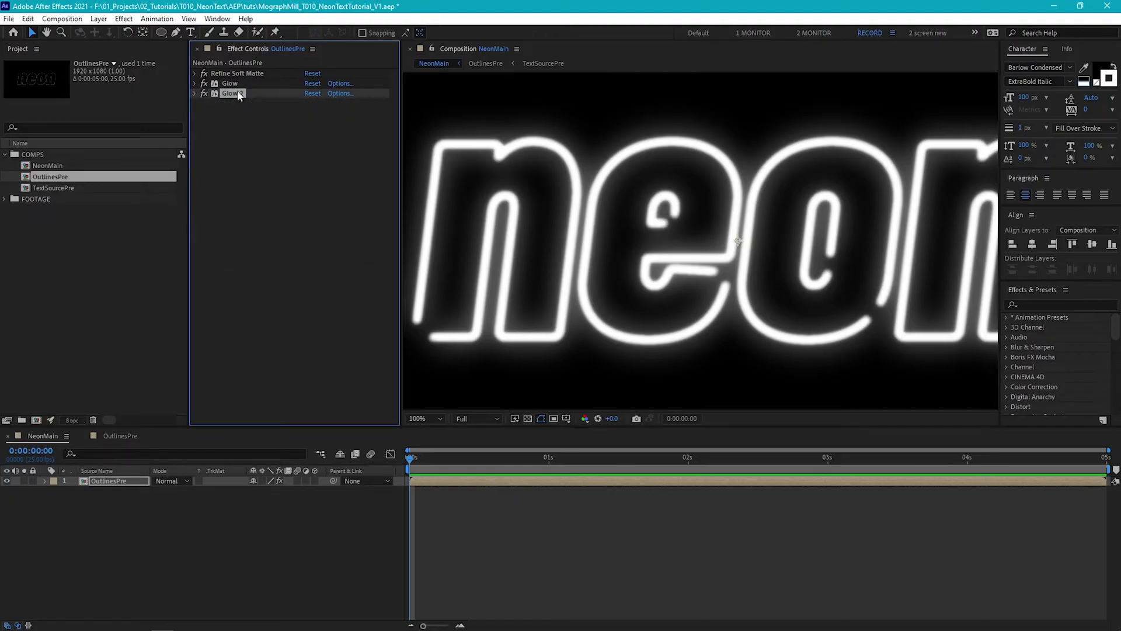
- Duplicate the second Glow effect and set the new copy's Glow Radius to 260
key("ctrl+d")
left_click(308, 134)
type("260")
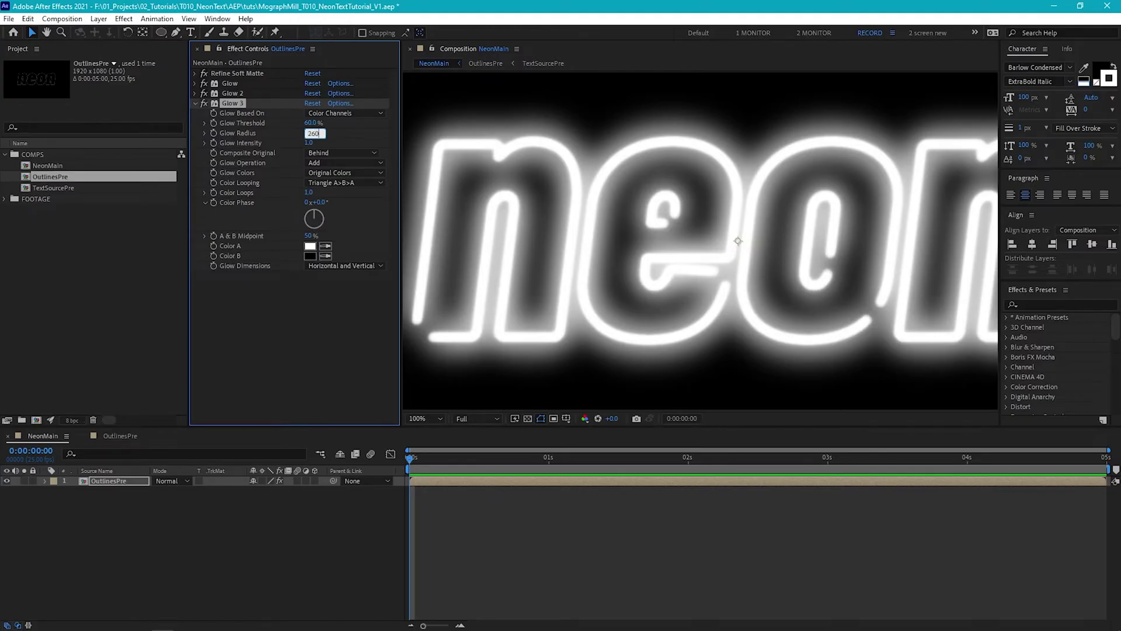
key("Return")
left_click(640, 237)
key("alt+slash")
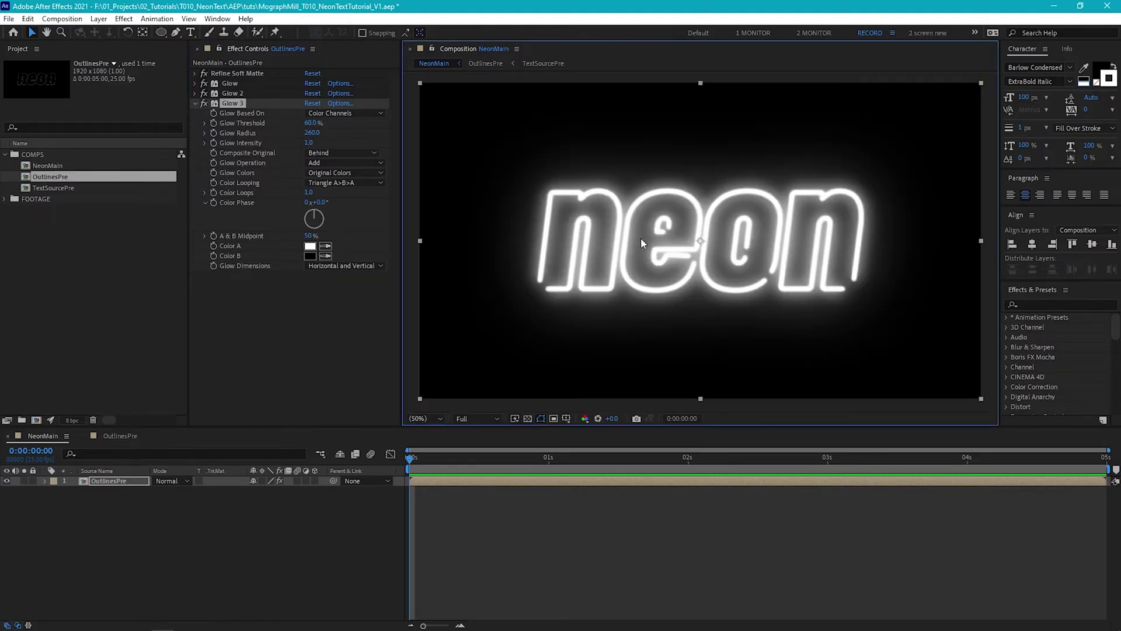
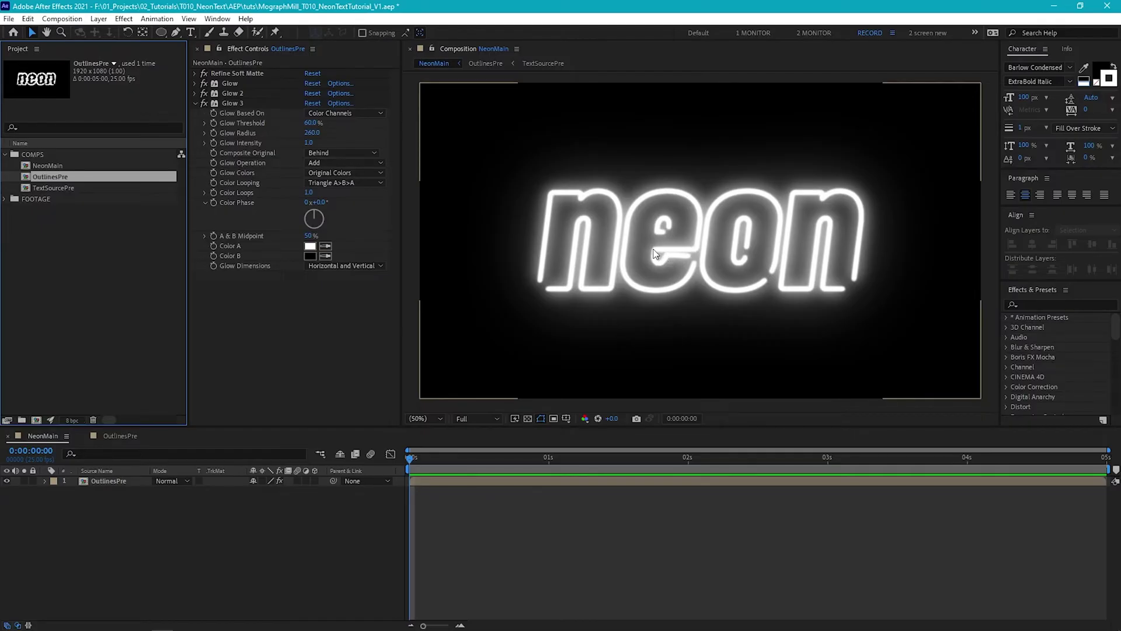
- Add the Roughen Edges effect to the OutlinesPre layer and move it above Refine Soft Matte in the effect order
left_click(687, 255)
scroll(687, 255, "up", 2)
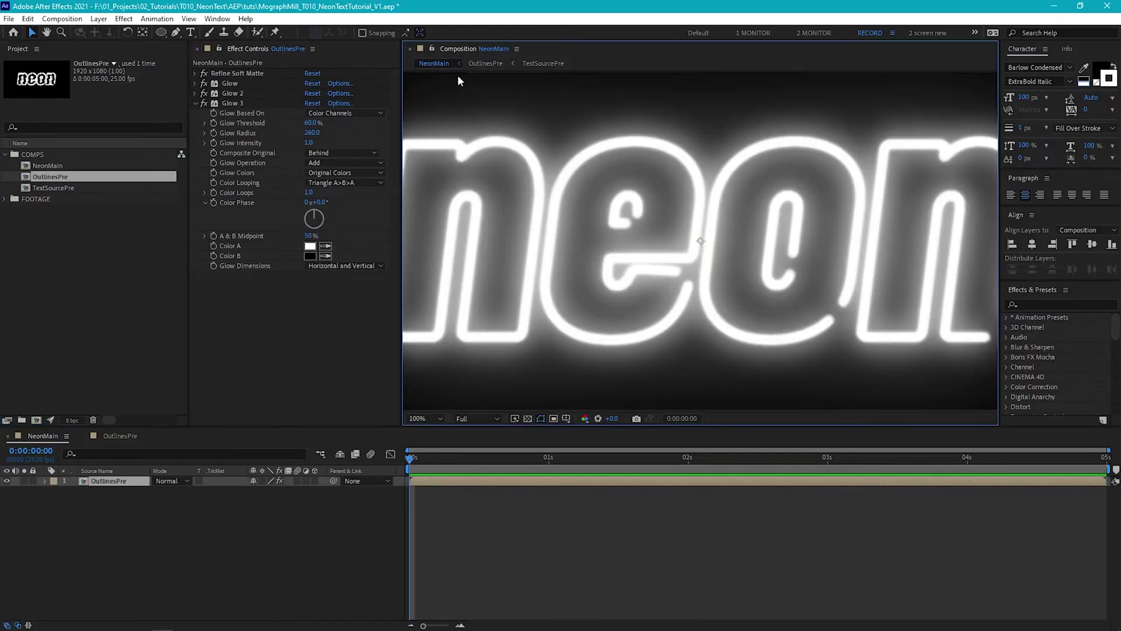
left_click(123, 19)
mouse_move(216, 474)
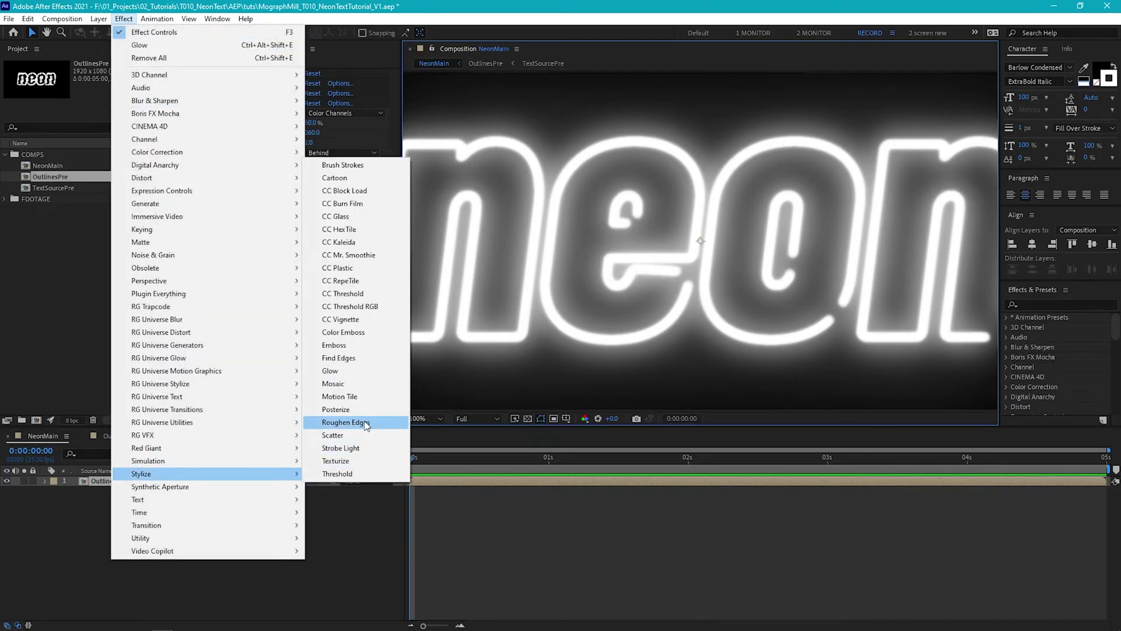
left_click(359, 421)
left_click_drag(244, 275, 239, 69)
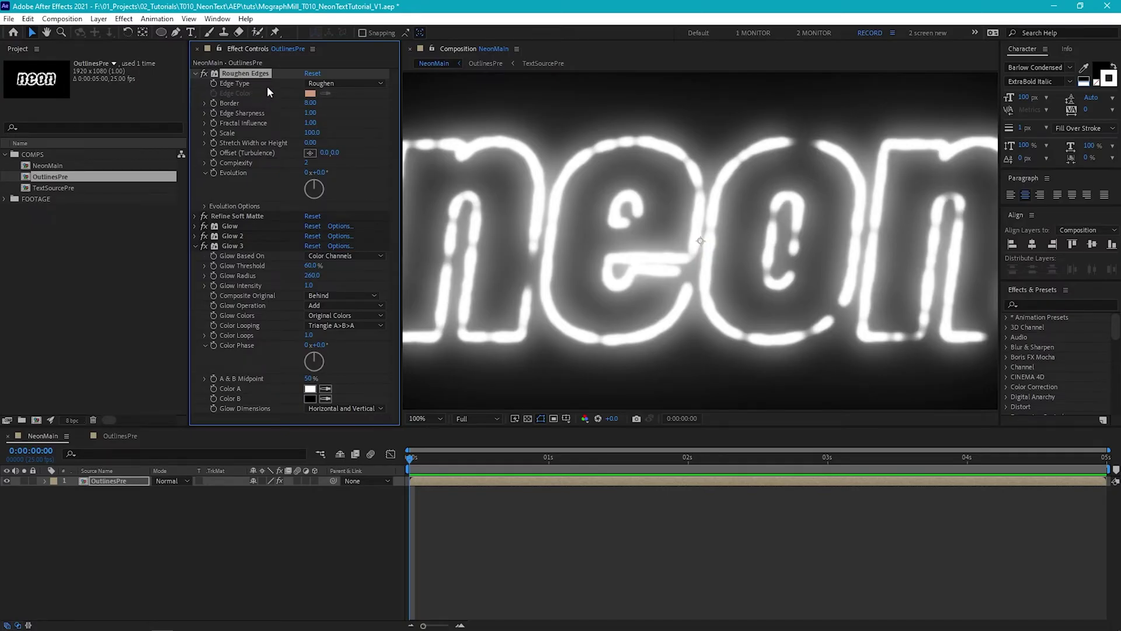
- Set Roughen Edges' Edge Type to Cut and its Edge Sharpness to 0
left_click(318, 83)
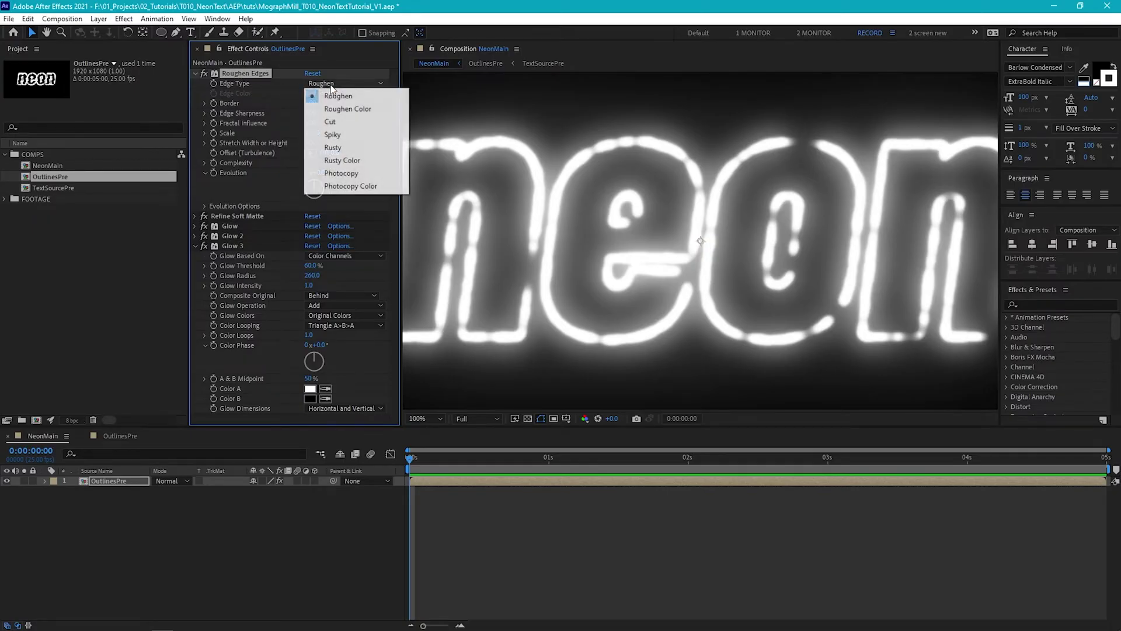
left_click(360, 125)
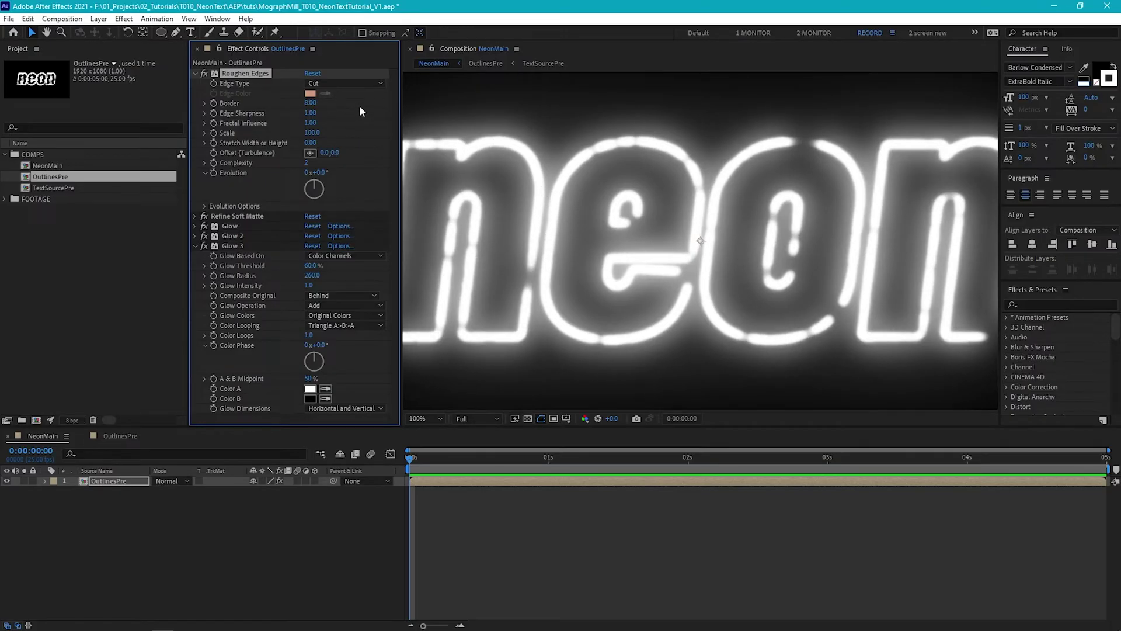
left_click(310, 113)
type("0")
key("Return")
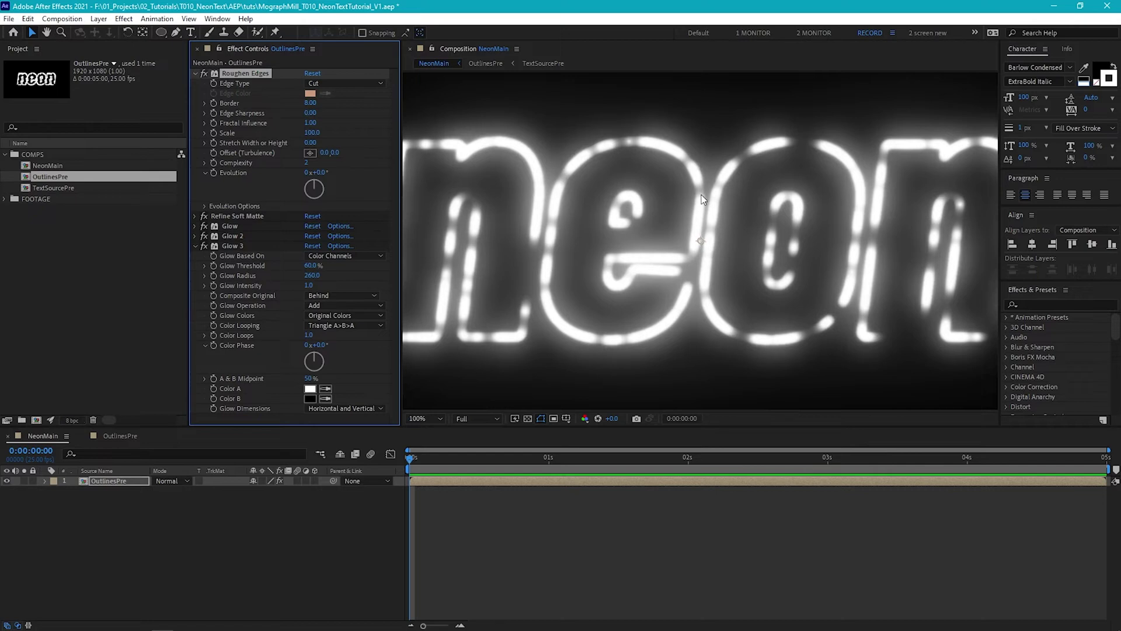
- Set Roughen Edges' Scale to 150 and its Fractal Influence to 0.25
left_click(789, 138)
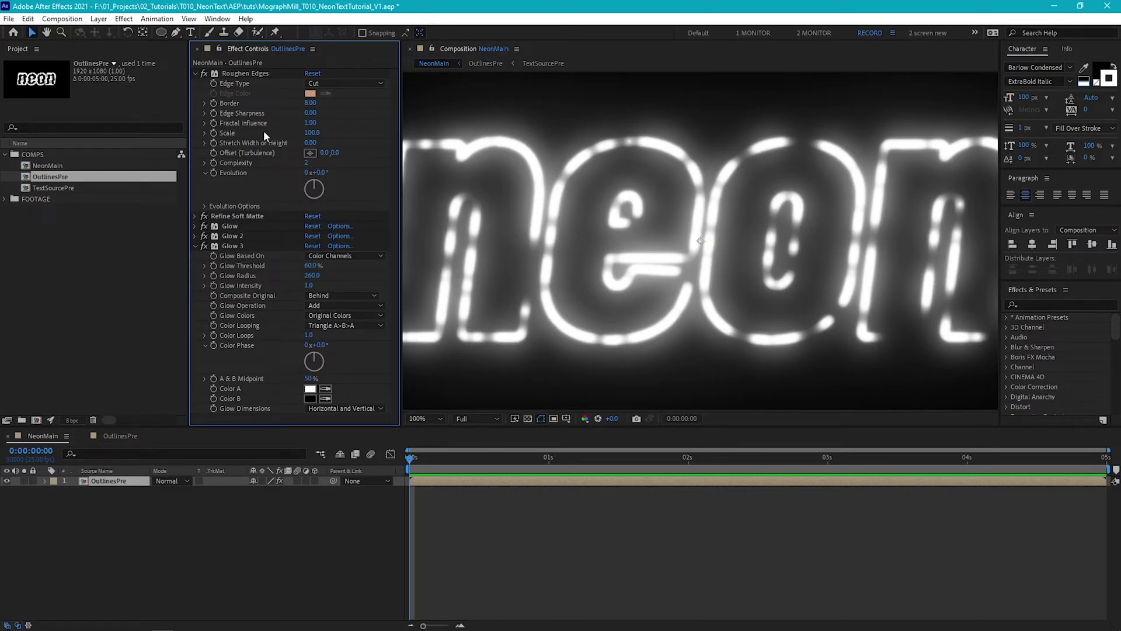
left_click(312, 133)
type("150")
key("Return")
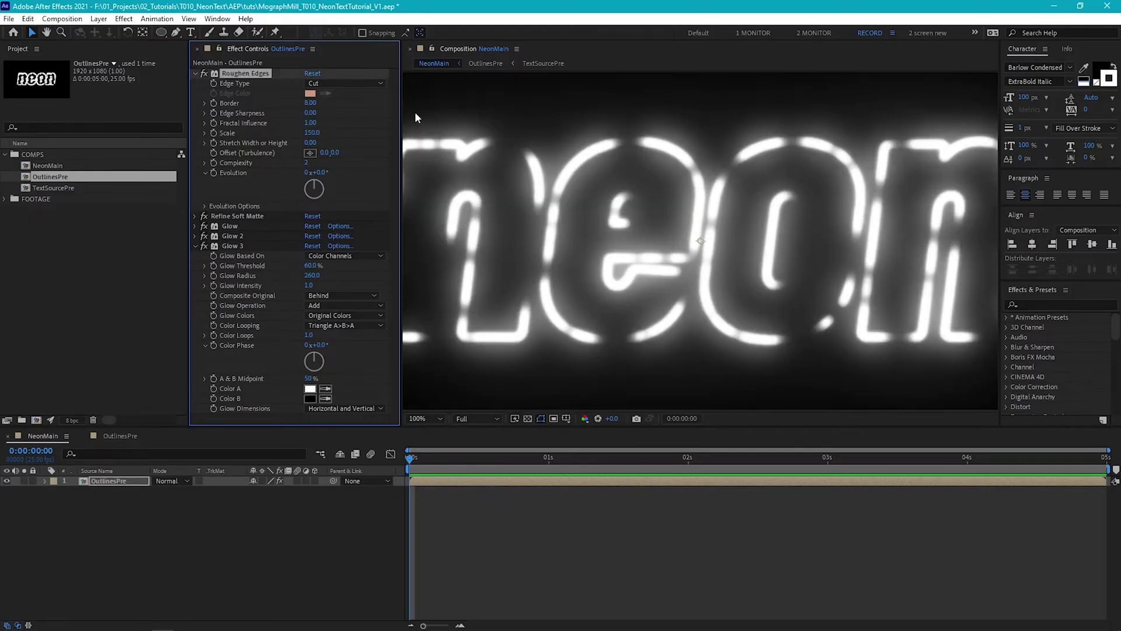
left_click(310, 123)
key("BackSpace")
type("0.25")
key("Return")
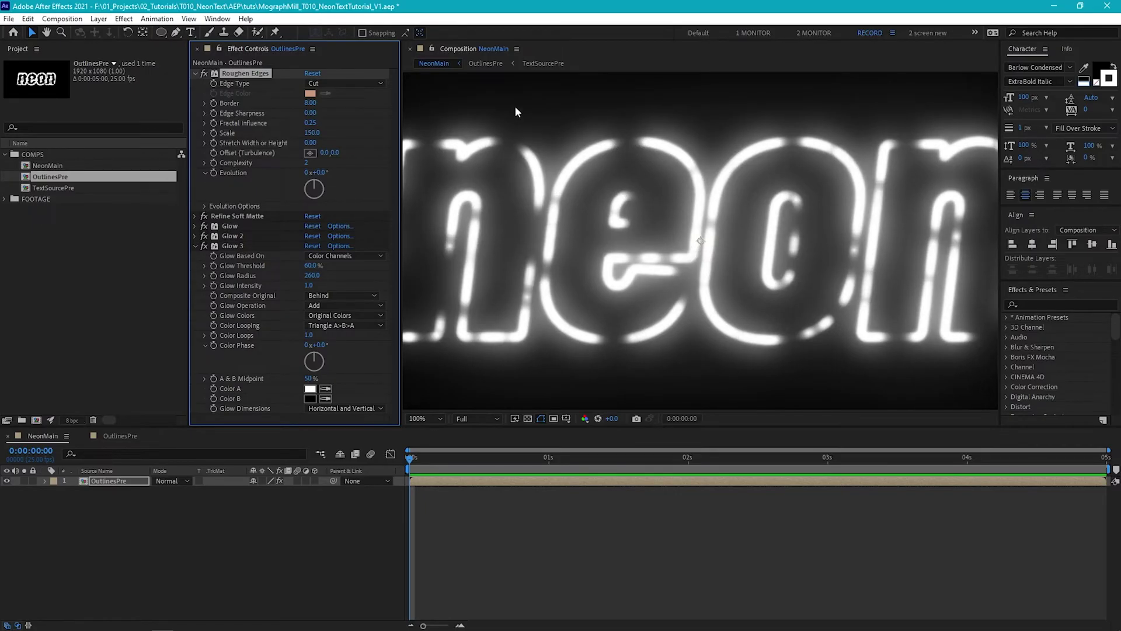
- Lower Roughen Edges' Border to 6.10 and vary its Random Seed under the evolution settings
left_click_drag(309, 102, 300, 102)
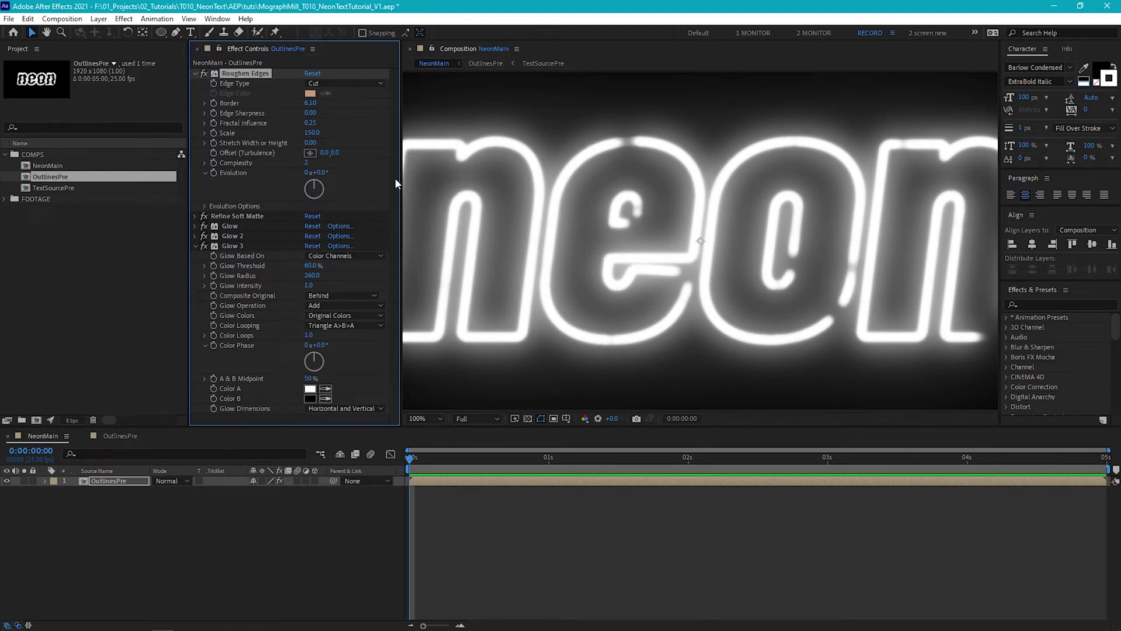
left_click(205, 206)
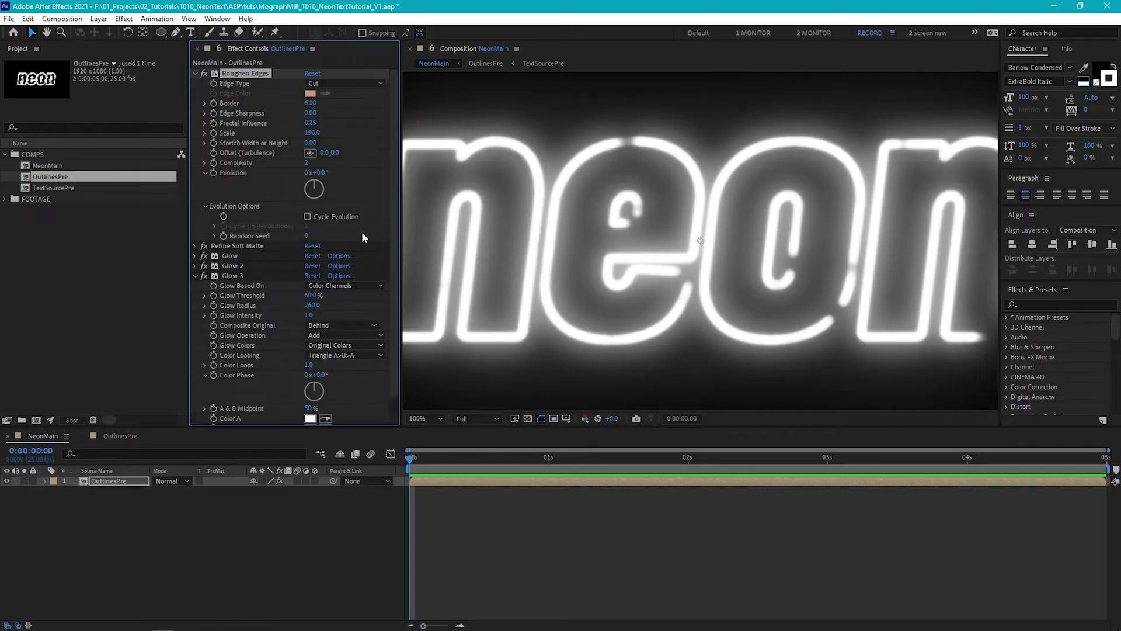
left_click_drag(304, 235, 341, 239)
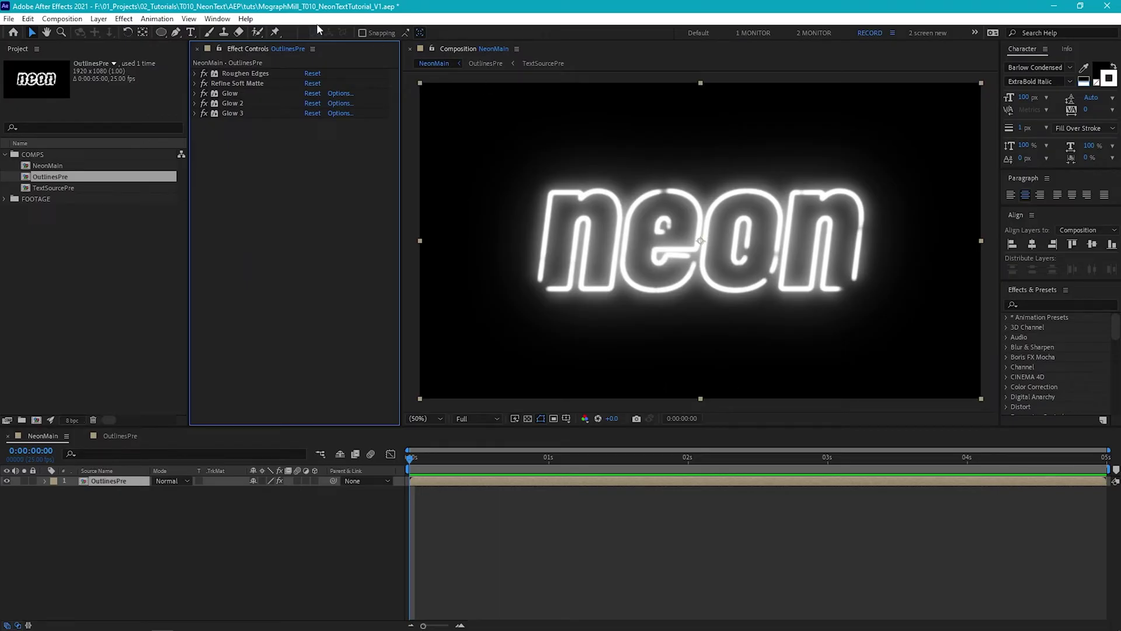
- Apply the Colorama color correction effect to the OutlinesPre layer and set its Input Phase to come from Alpha
left_click(124, 18)
mouse_move(205, 156)
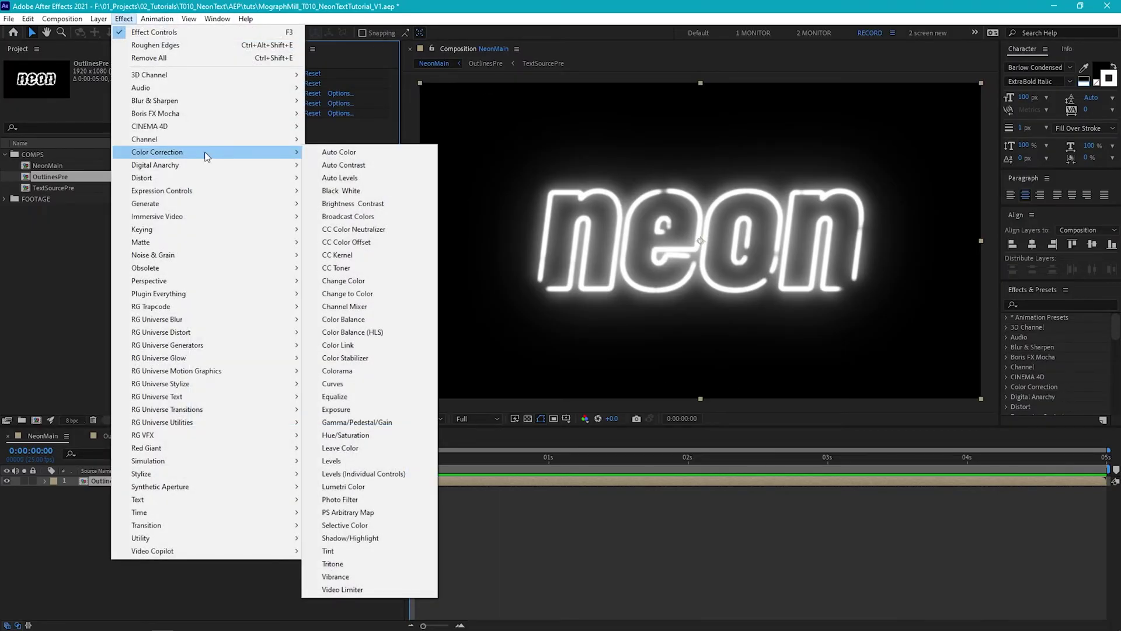
left_click(357, 370)
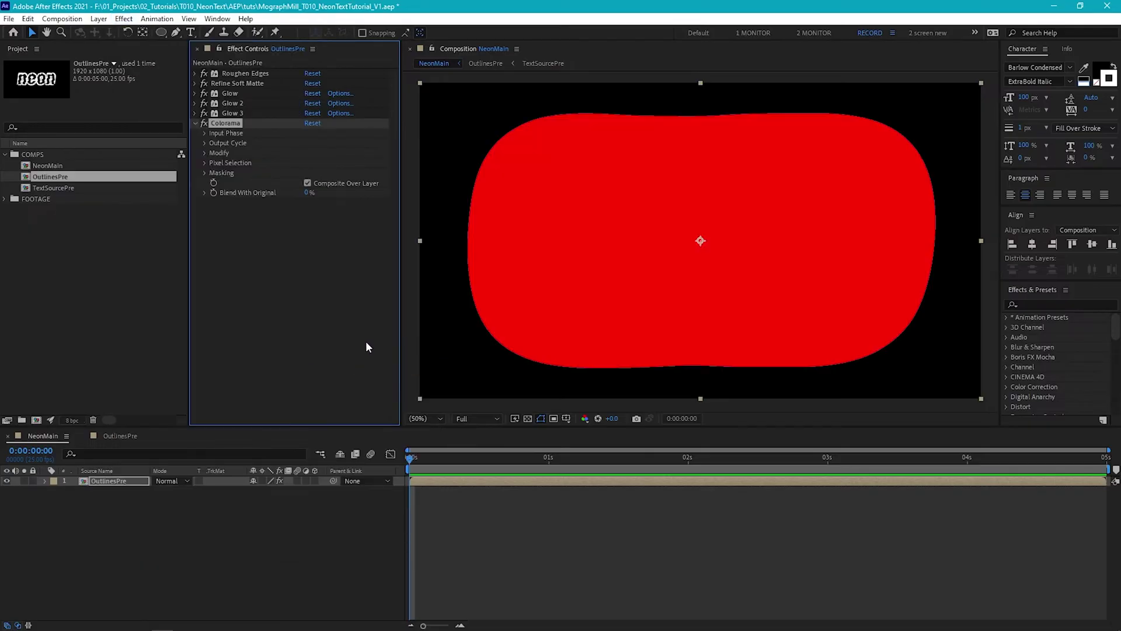
left_click(342, 133)
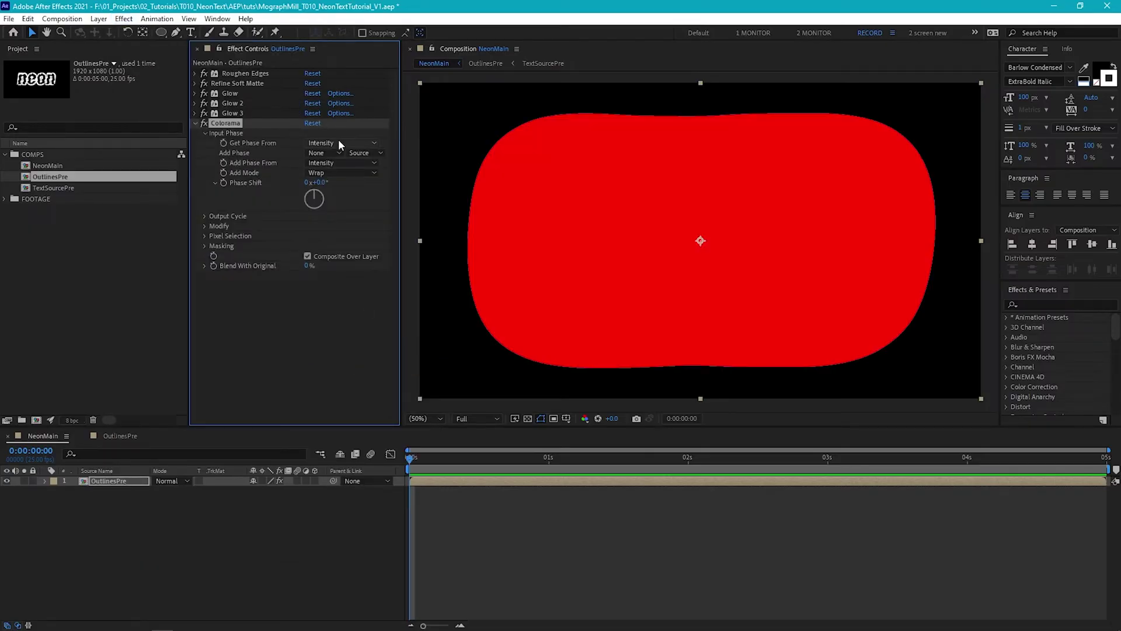
left_click(339, 142)
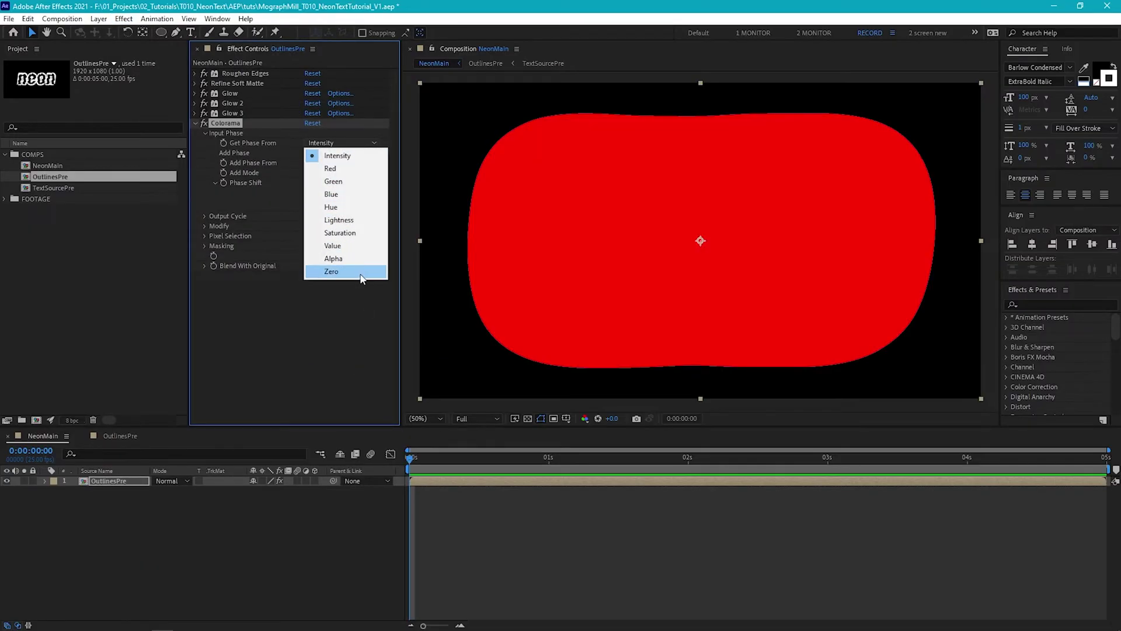
left_click(333, 258)
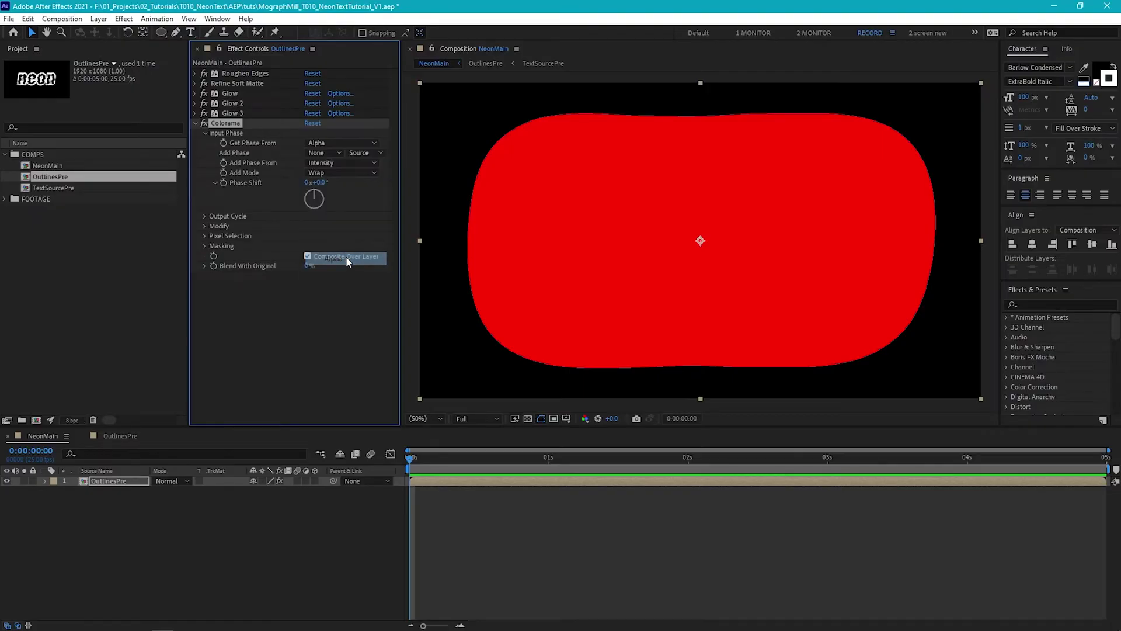
- Turn off Modify Alpha and Composite Over Layer in the Colorama effect on OutlinesPre
left_click(204, 215)
left_click(205, 215)
left_click(205, 215)
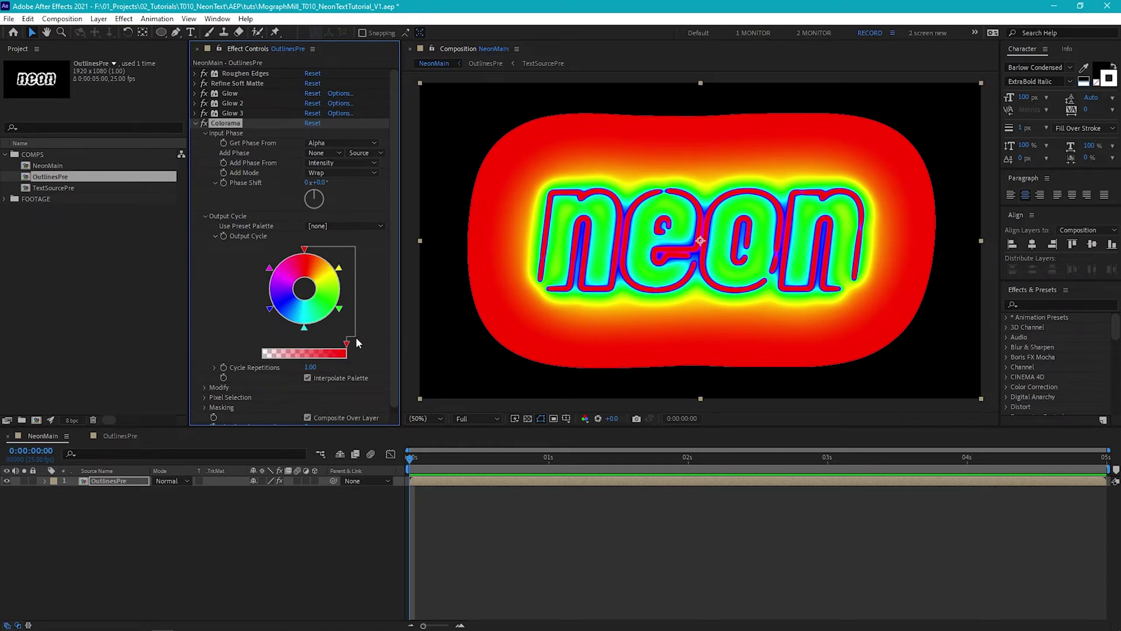
left_click(205, 388)
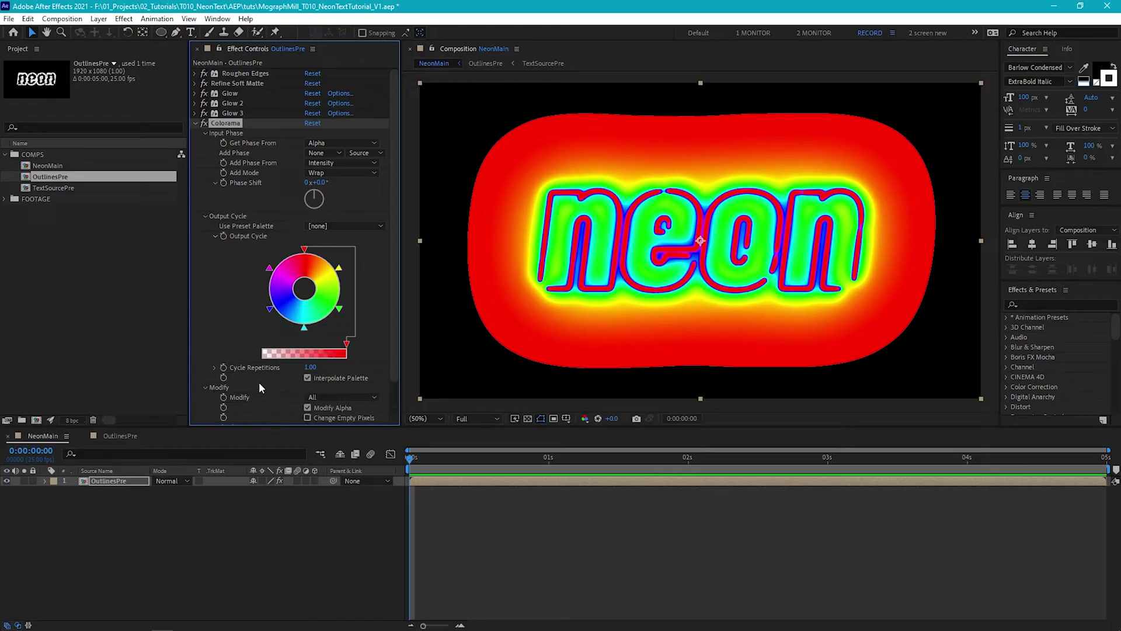
left_click(308, 408)
scroll(374, 338, "down", 1)
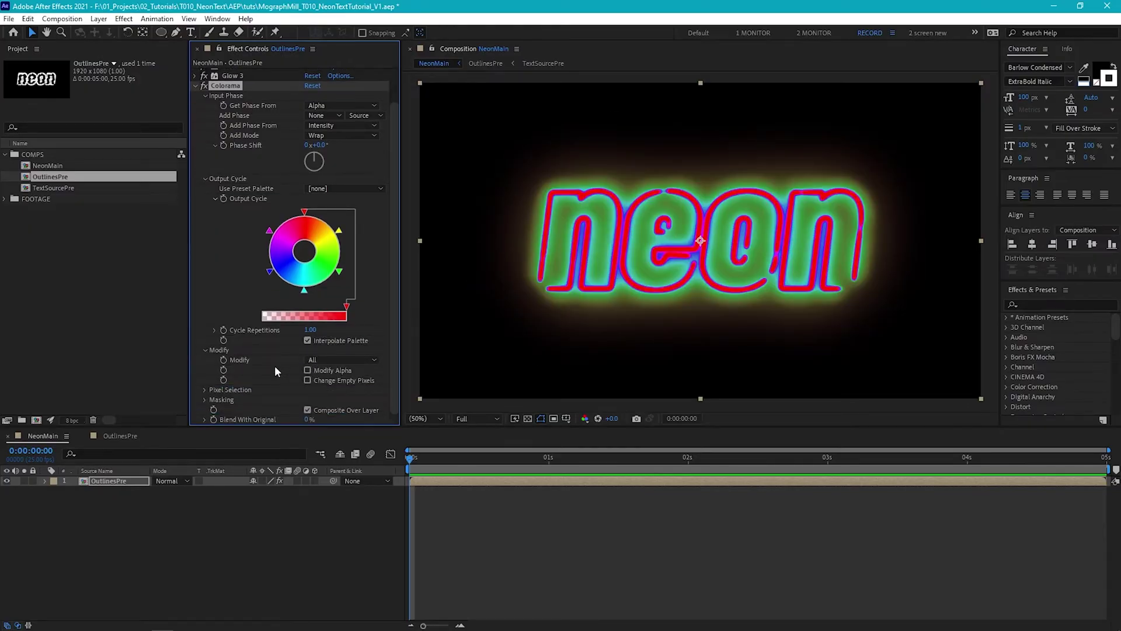
left_click(307, 410)
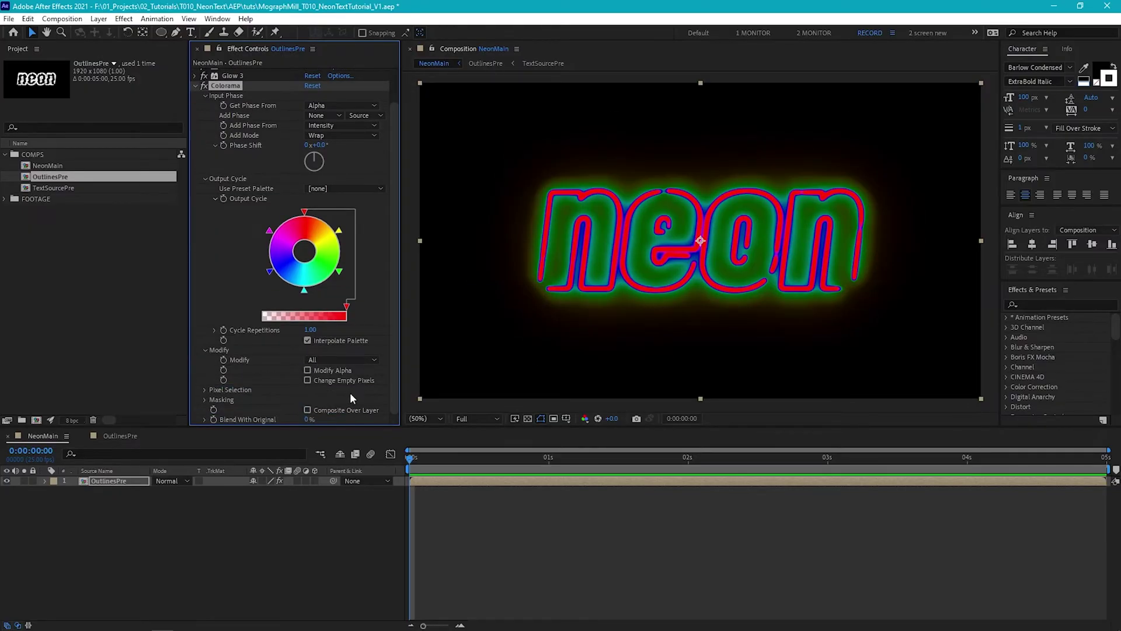
- Apply the Ramp Grey preset palette to Colorama's Output Cycle and keep white as its light end color
left_click(351, 193)
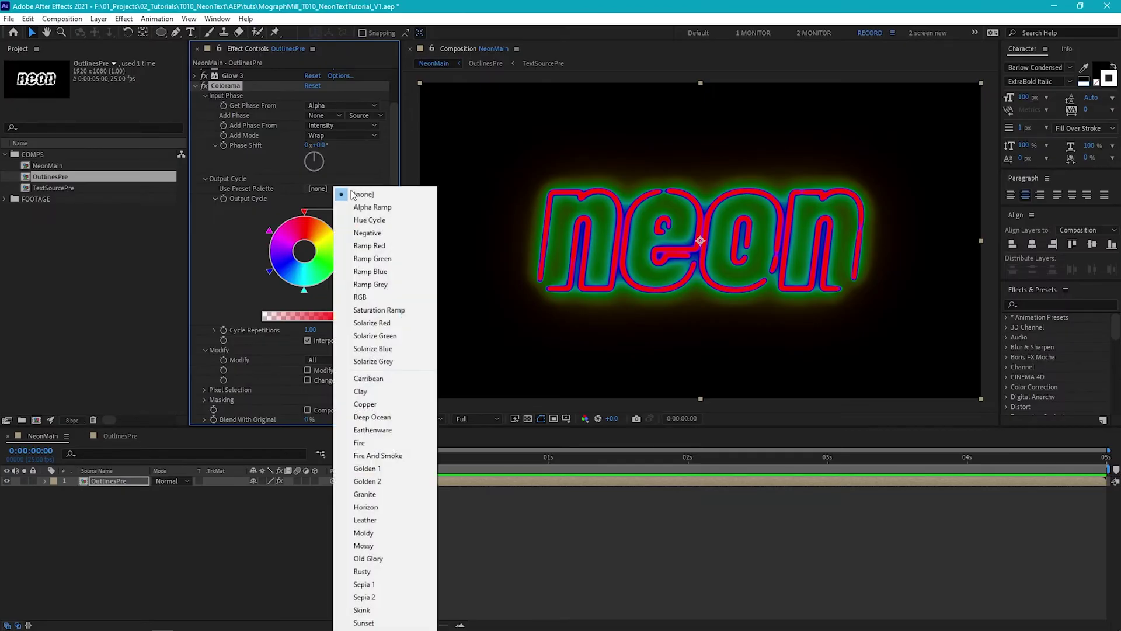
left_click(384, 284)
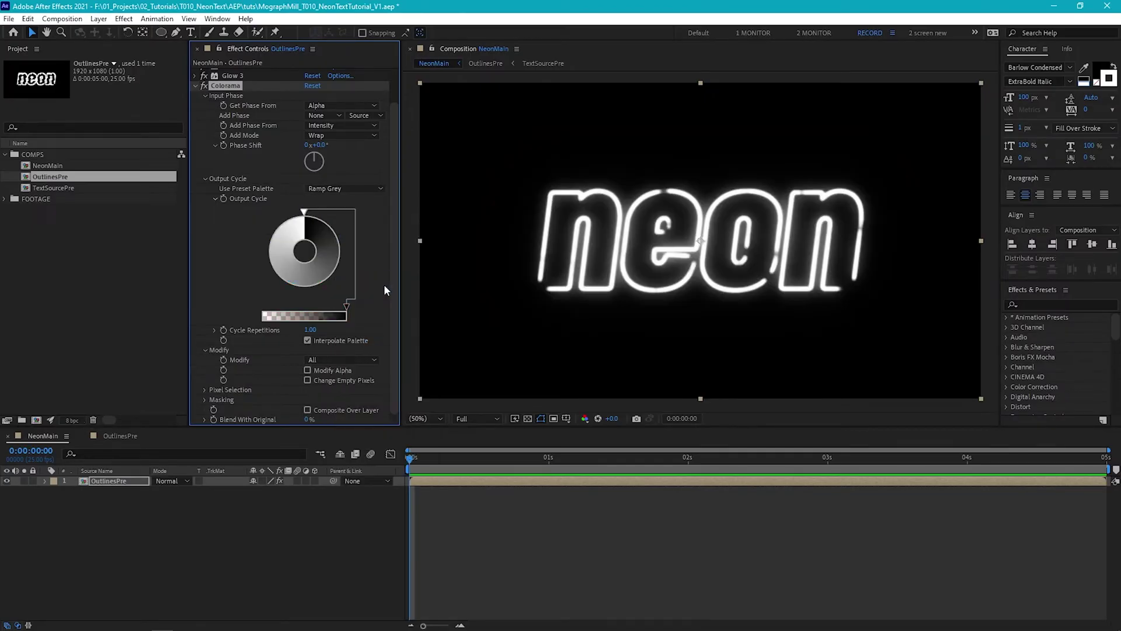
double_click(303, 212)
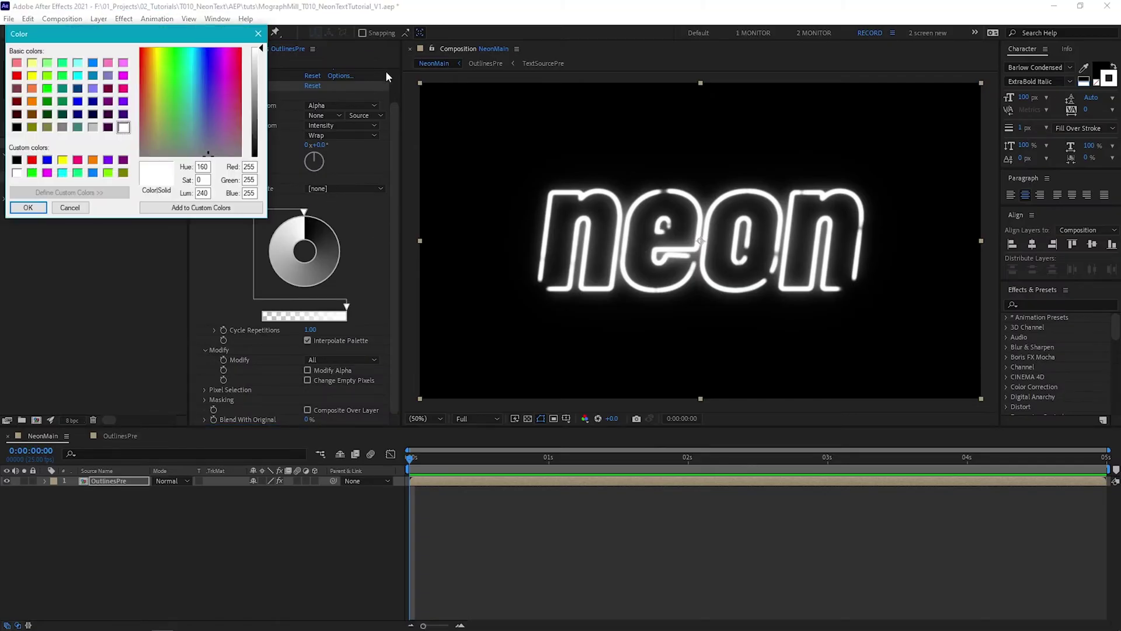
key("Return")
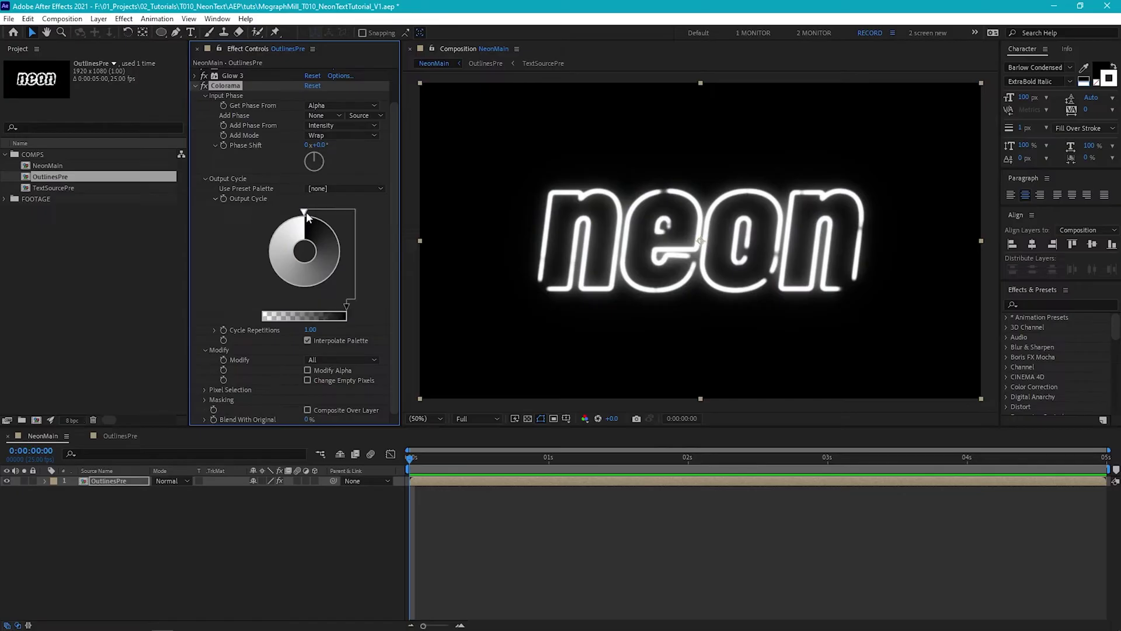
- Change the black end color of Colorama's Output Cycle to bright blue with red 16, green 148, blue 255
double_click(305, 212)
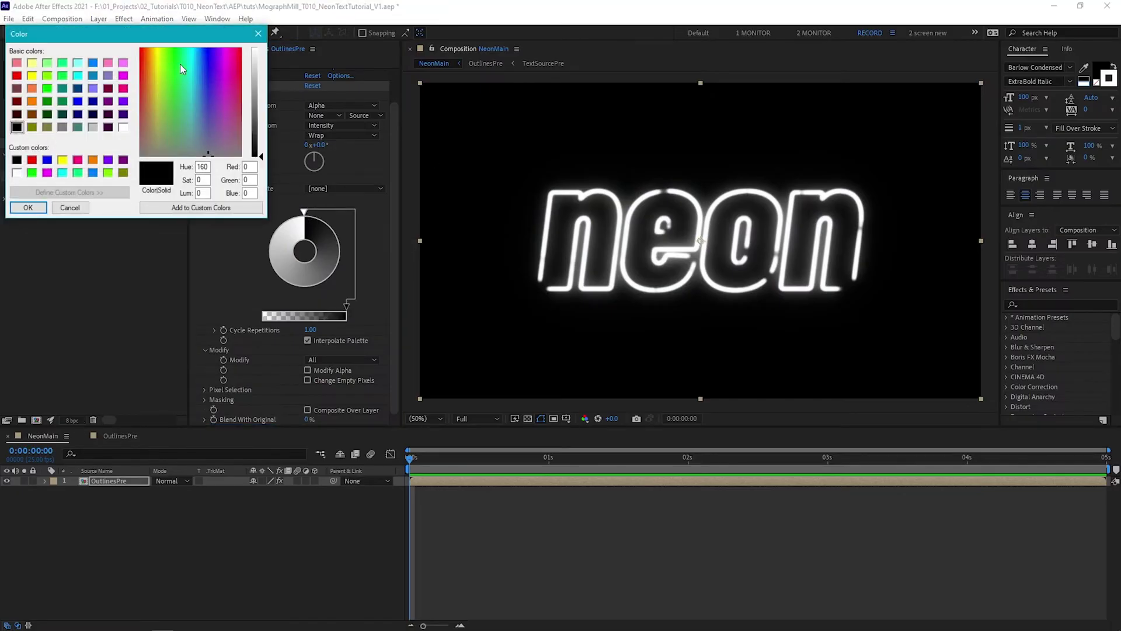
left_click_drag(261, 153, 198, 47)
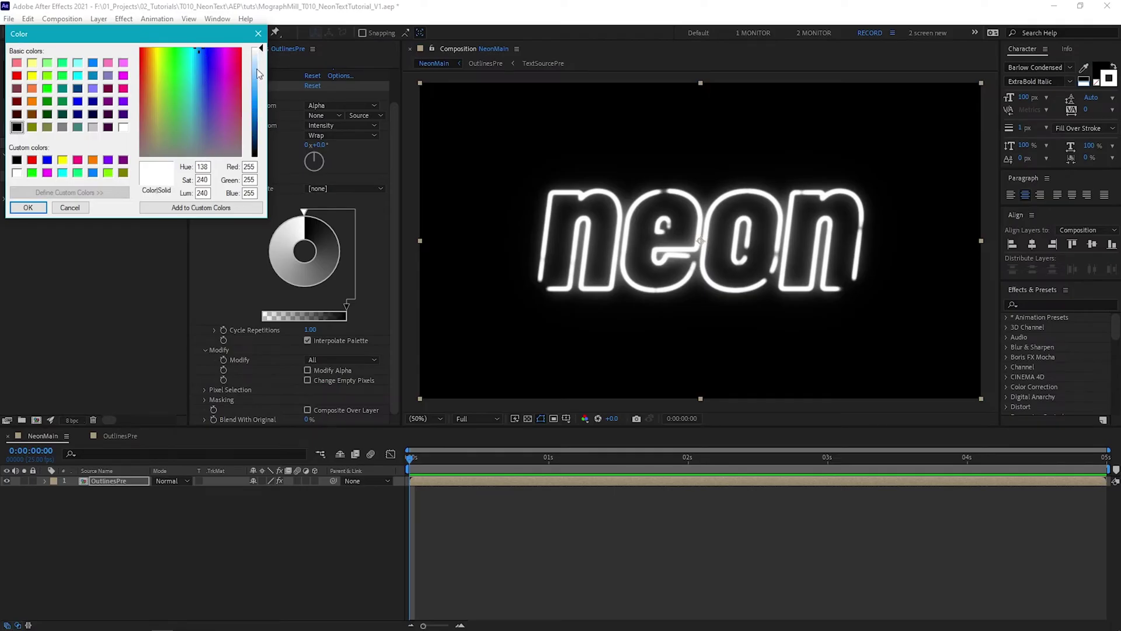
left_click(260, 104)
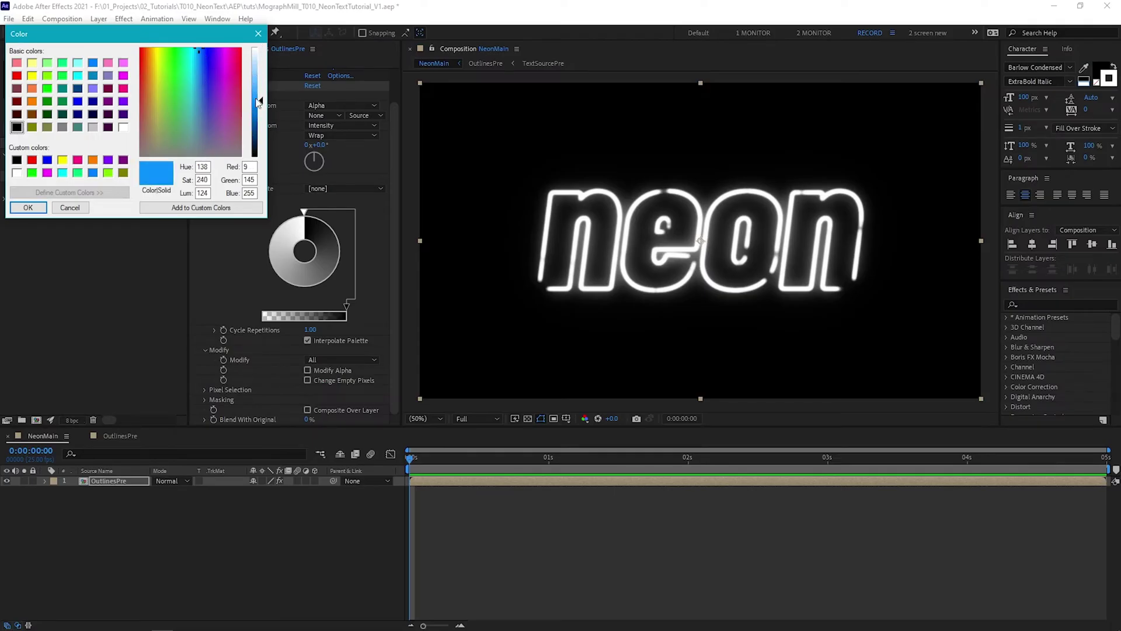
left_click(28, 208)
left_click(314, 218)
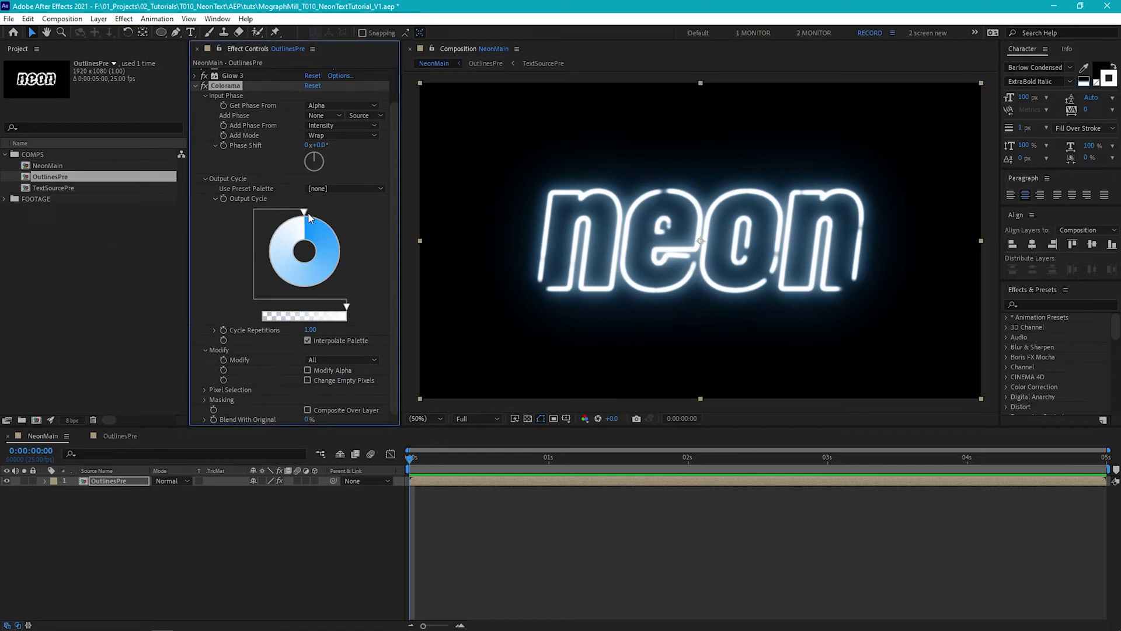
- Try a pale blue with red 210, green 240, blue 255 for the white end color of the Output Cycle
double_click(304, 213)
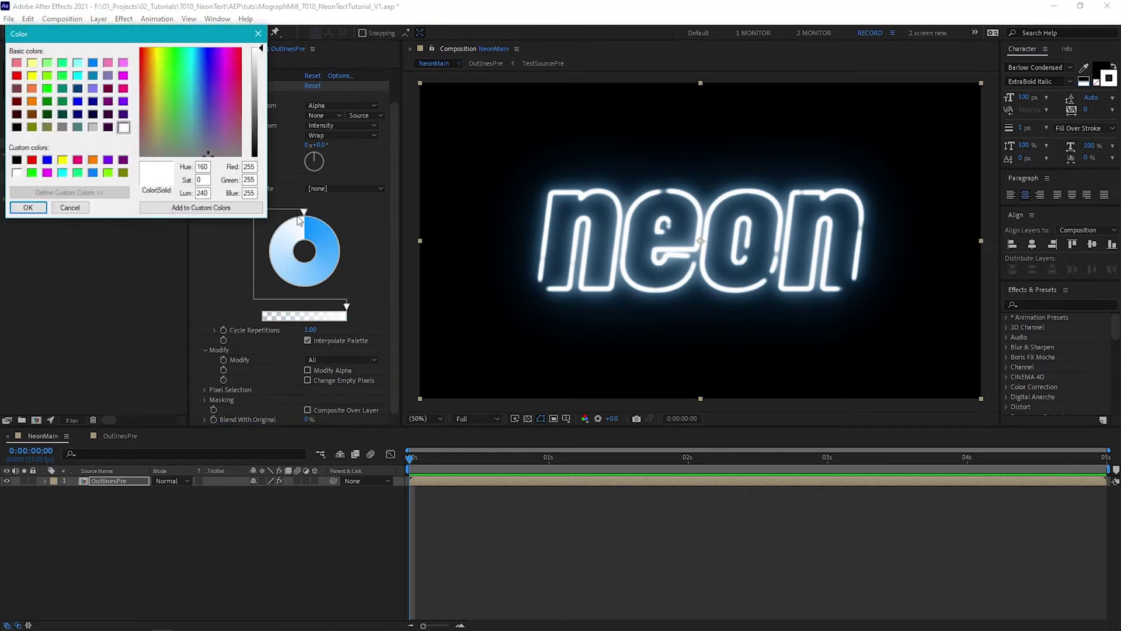
left_click(261, 55)
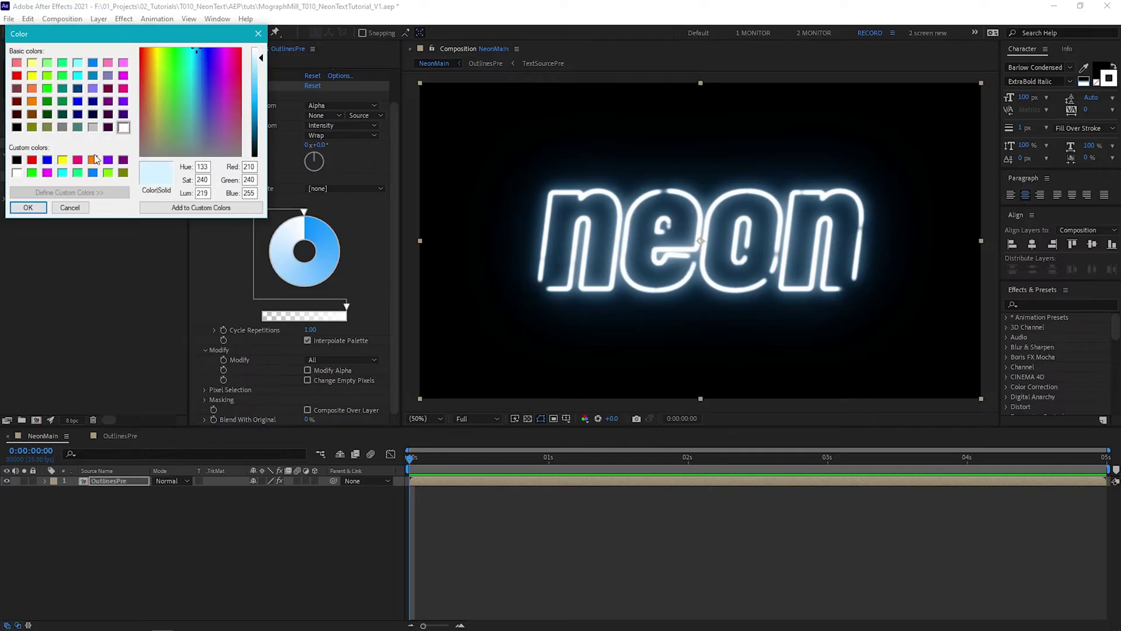
left_click(28, 207)
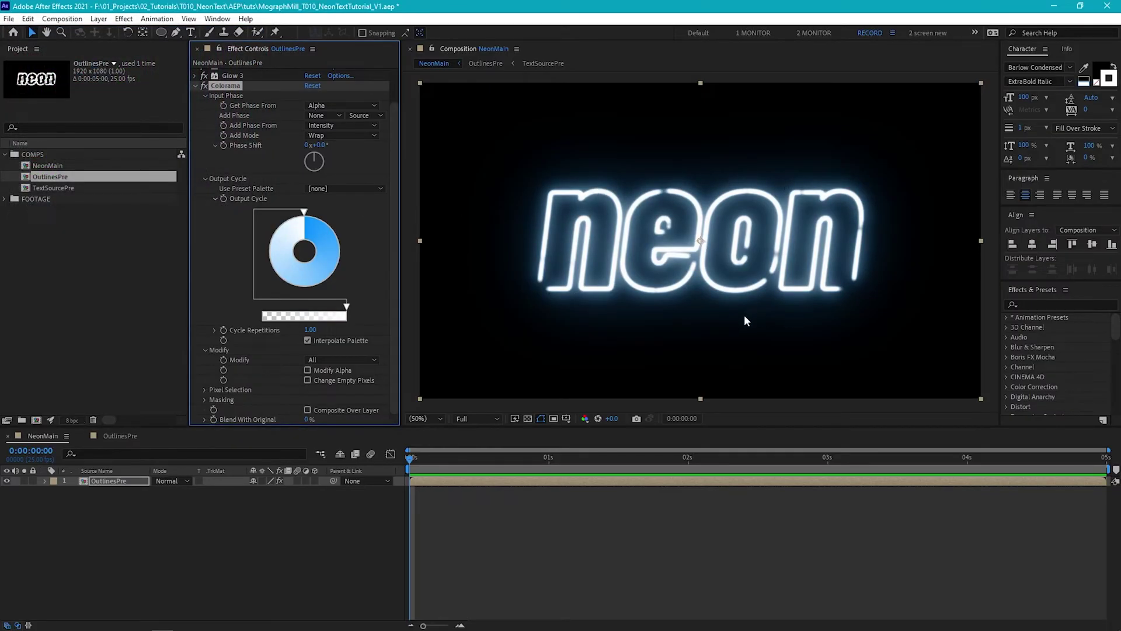
- Keep the blue color and move its marker clockwise around the Output Cycle wheel to the lower-right part of the ring
double_click(311, 215)
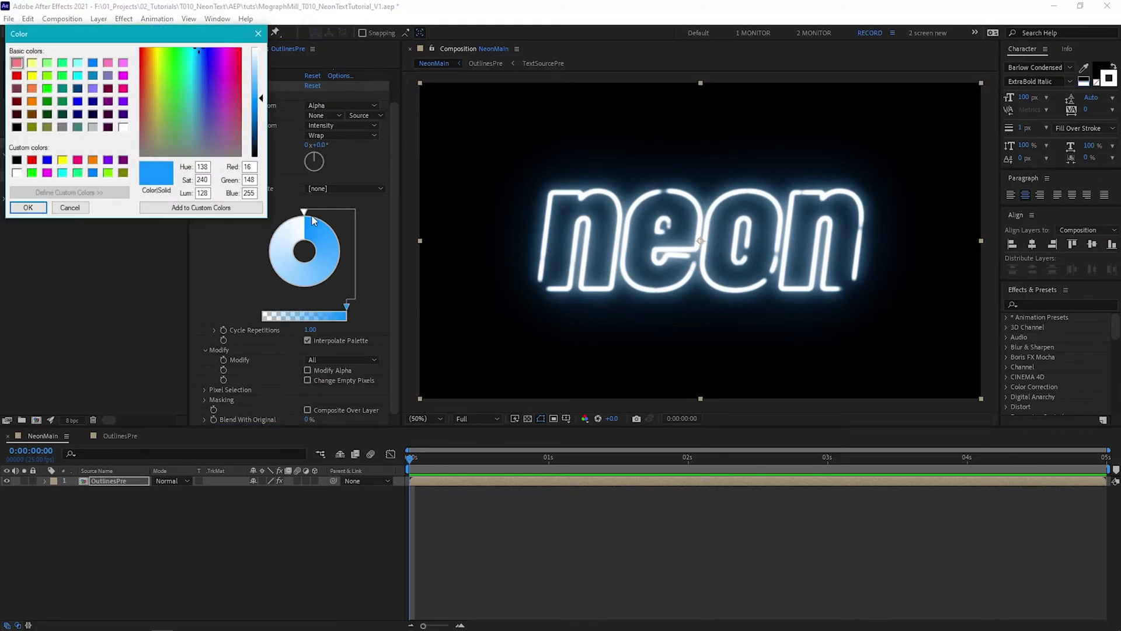
left_click(28, 207)
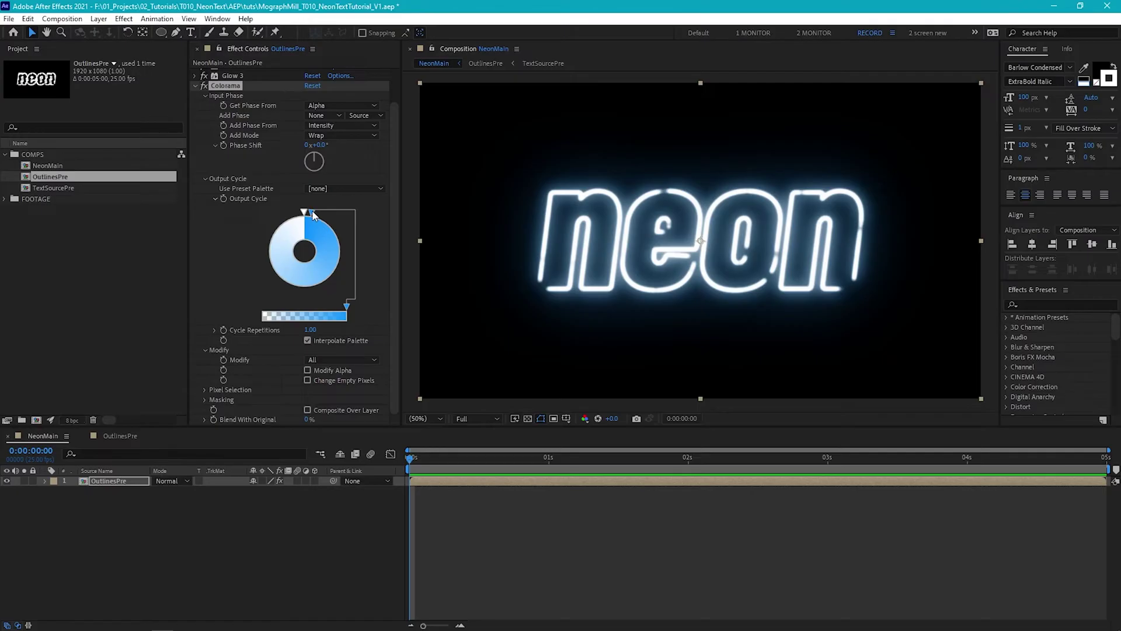
left_click_drag(313, 214, 340, 271)
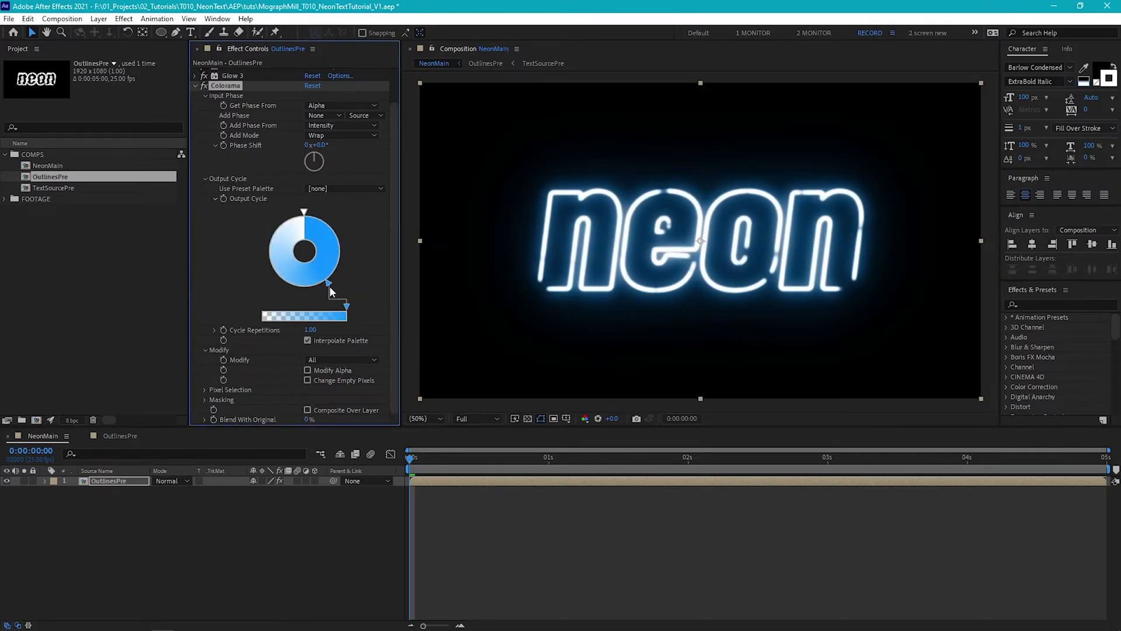
left_click_drag(315, 296, 281, 219)
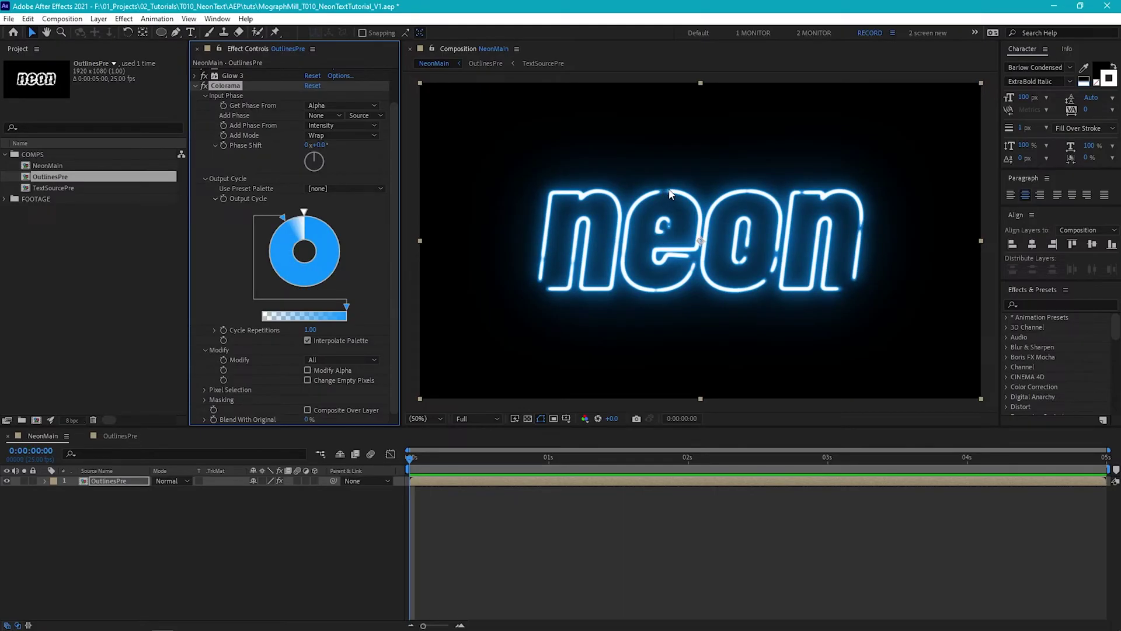
left_click_drag(283, 217, 340, 292)
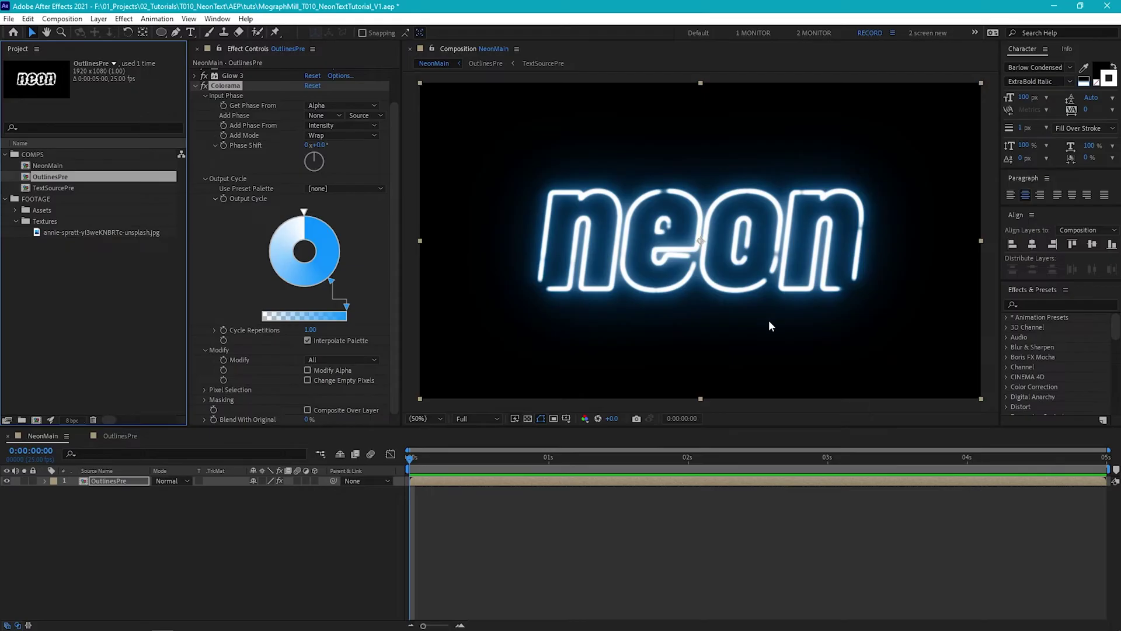
- Add the annie-spratt Unsplash texture to NeonMain beneath OutlinesPre, scale it to cover the frame and rotate it 90°
left_click(101, 233)
left_click_drag(101, 234, 117, 529)
key("s")
mouse_move(255, 500)
left_mouse_down()
mouse_move(232, 506)
mouse_move(265, 501)
left_mouse_up()
key("r")
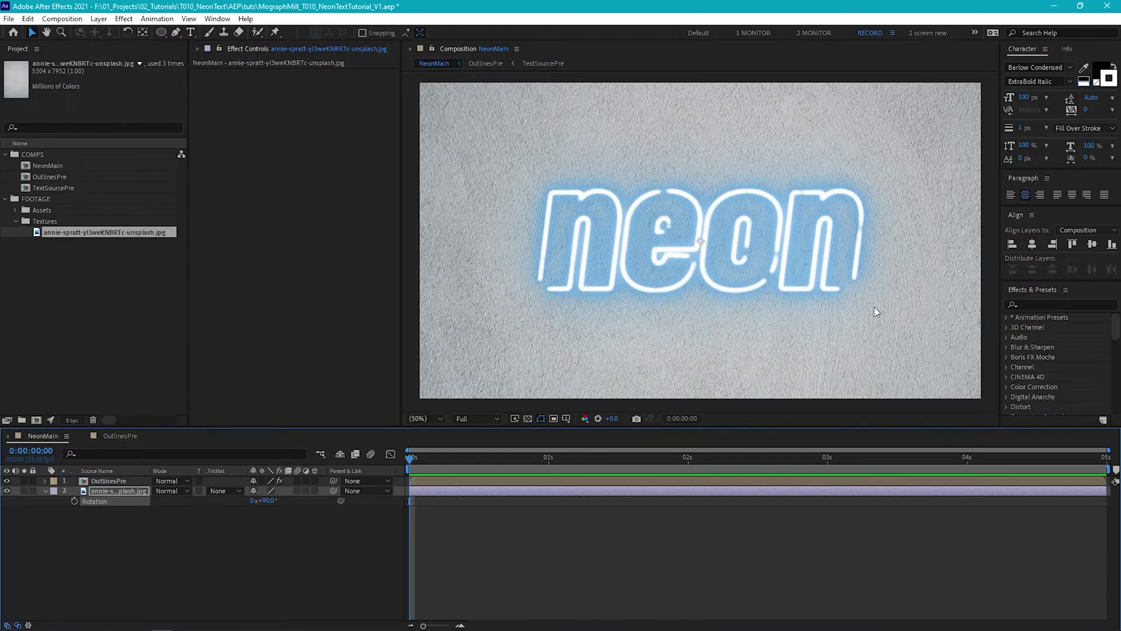
- Apply the Tint color correction effect to the texture layer and swap its black and white mapping colors
left_click(129, 489)
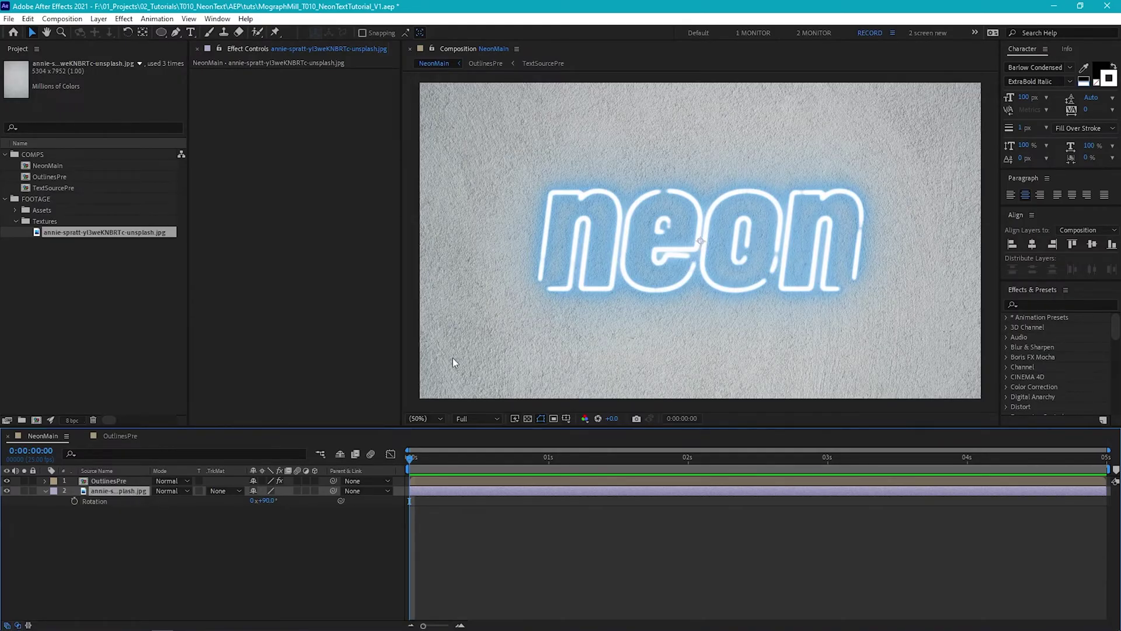
left_click(123, 19)
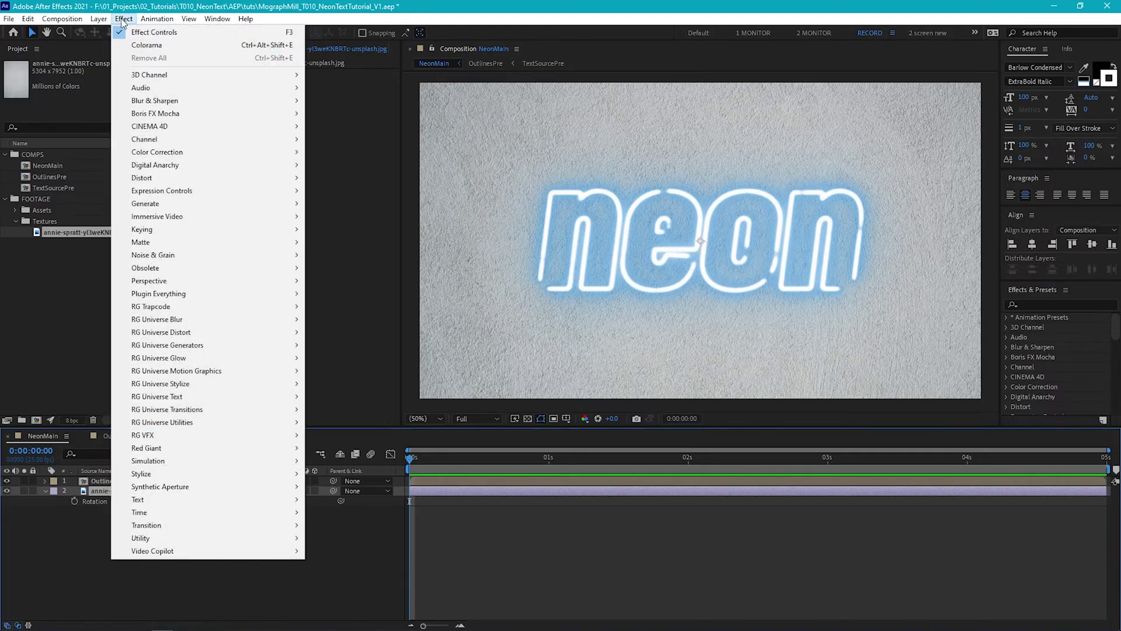
mouse_move(199, 151)
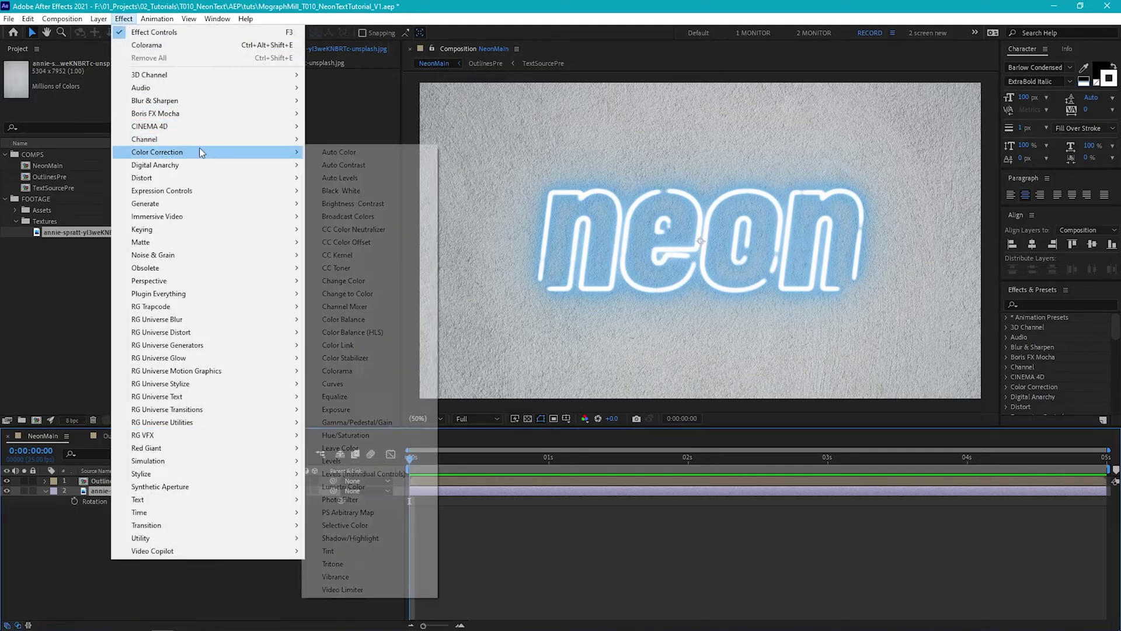
left_click(355, 551)
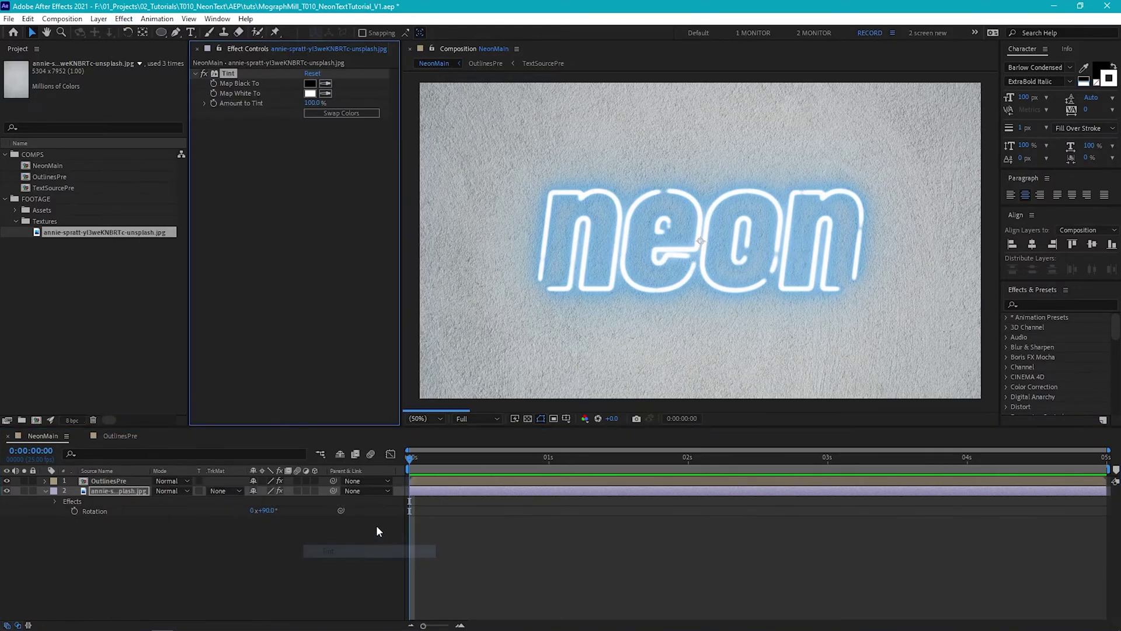
left_click(352, 113)
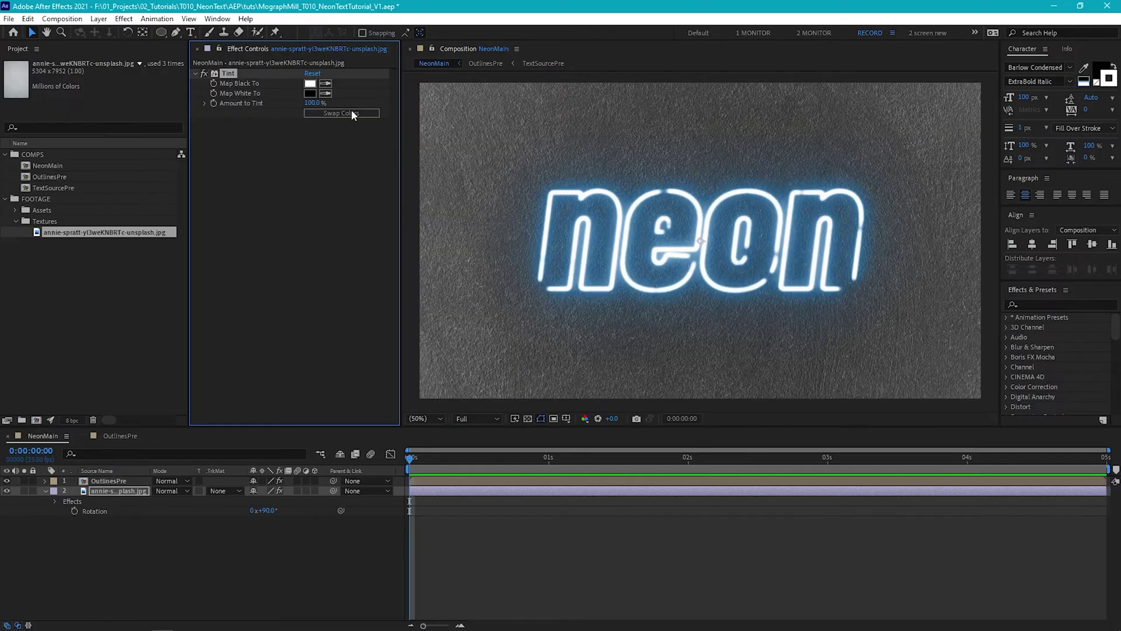
- Set the Tint effect's Map Black To color to dark gray 2A2A2A and check the wall texture up close
left_click(311, 84)
left_click_drag(465, 486, 446, 528)
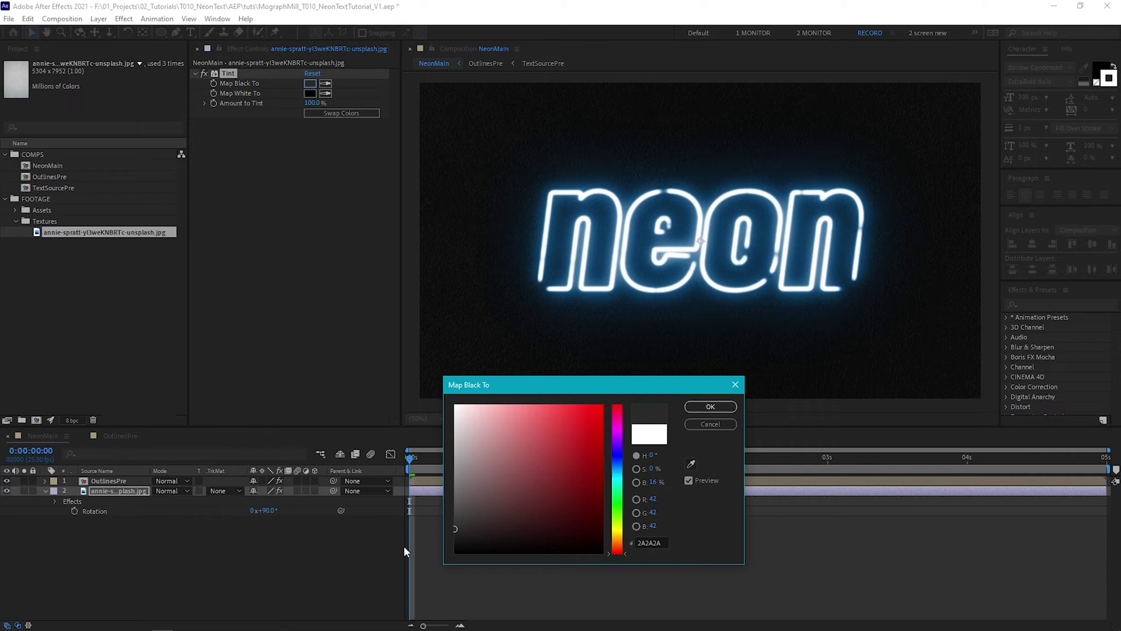
left_click(735, 384)
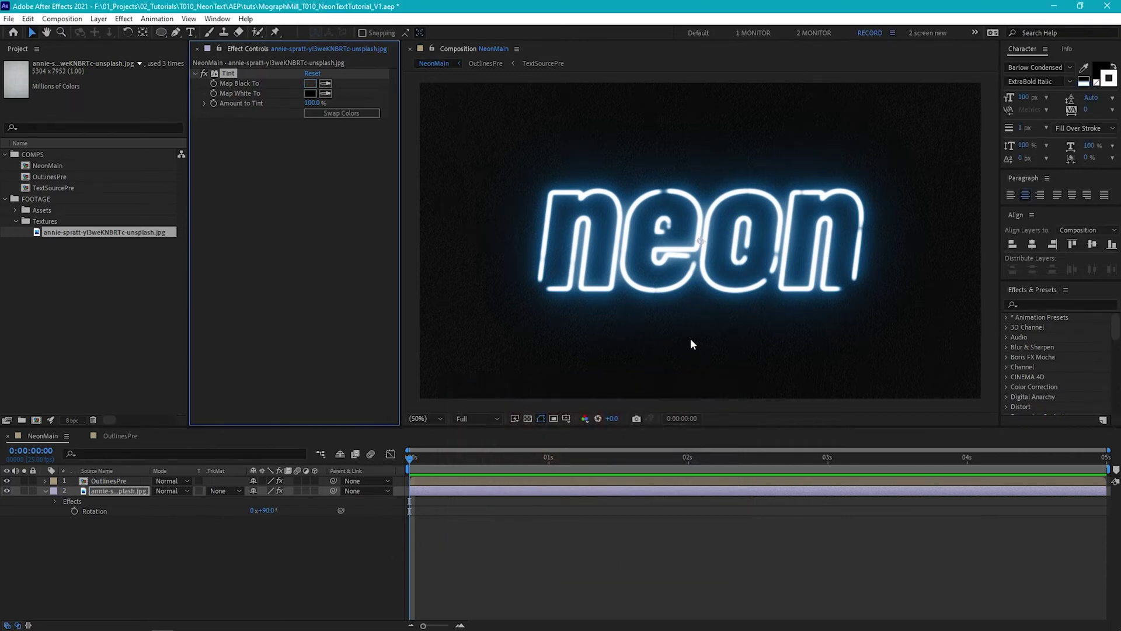
key("period")
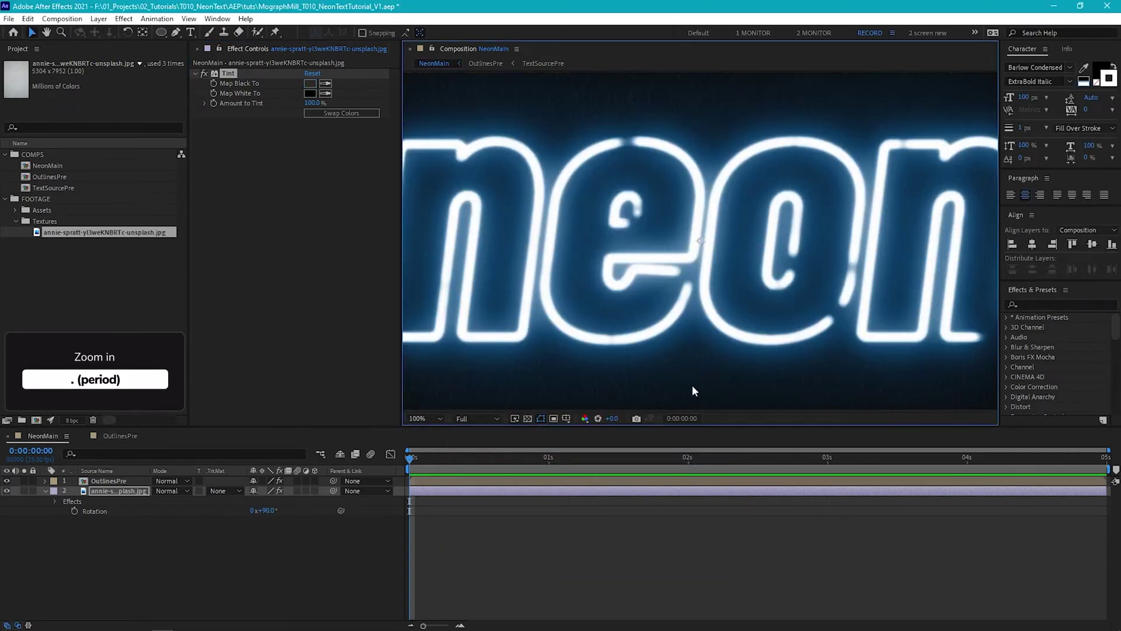
scroll(688, 379, "down", 3)
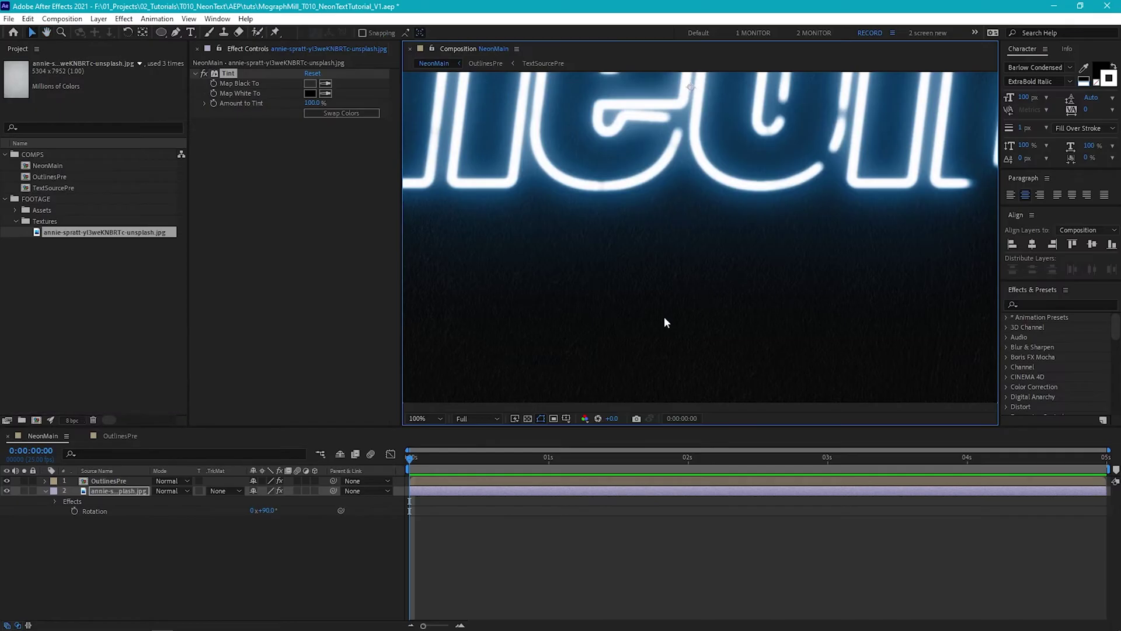
key("shift+slash")
- Rename the texture layer as bg
left_click(285, 538)
key("Return")
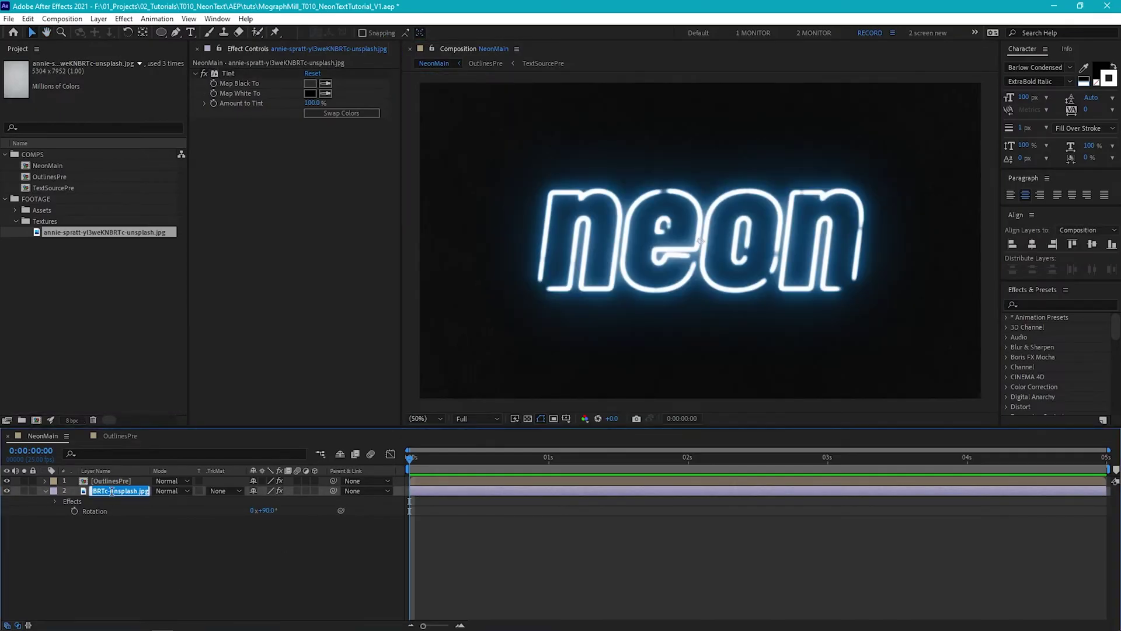
type("bg")
key("Return")
- Create an adjustment layer named vignette and place it between the OutlinesPre and bg layers
left_click(136, 578)
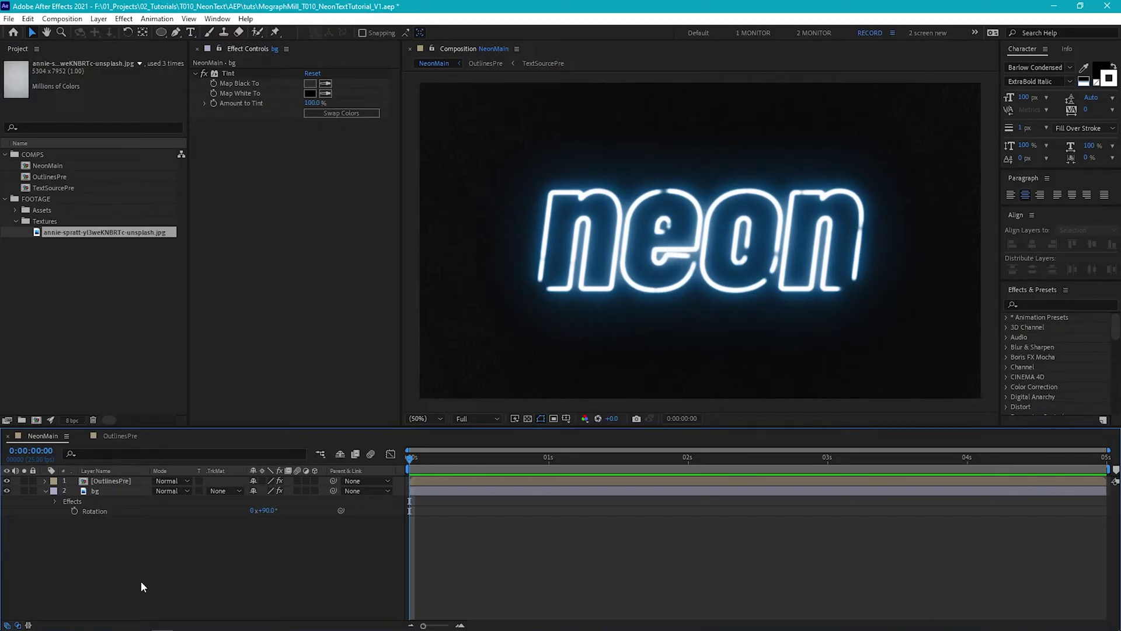
key("ctrl+alt+y")
key("Return")
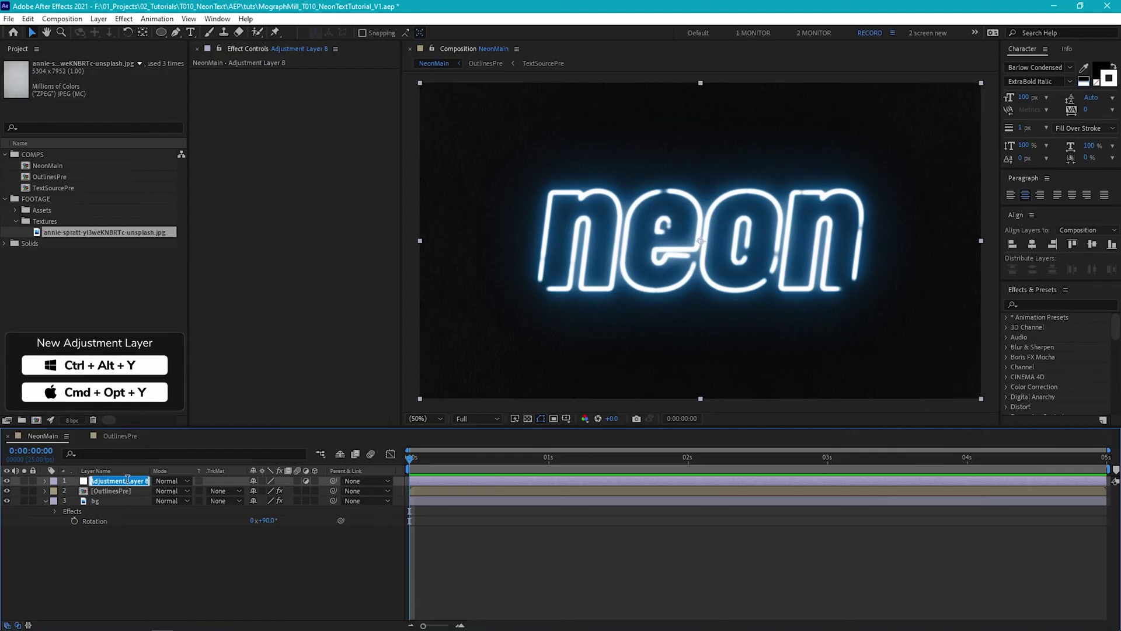
type("vignette")
key("Return")
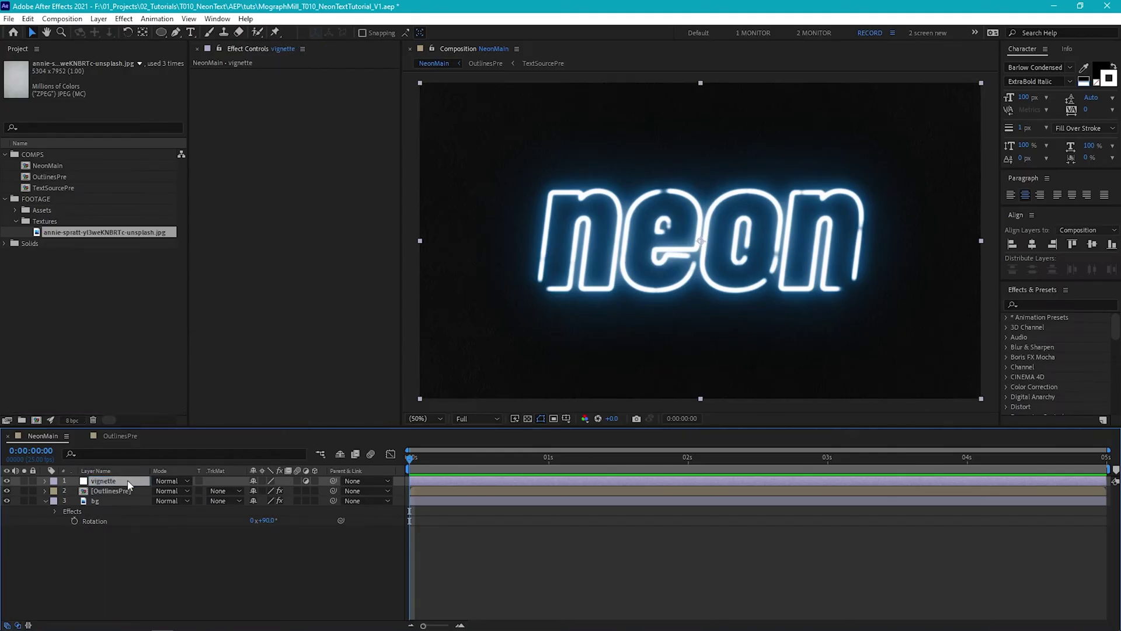
left_click_drag(128, 484, 125, 494)
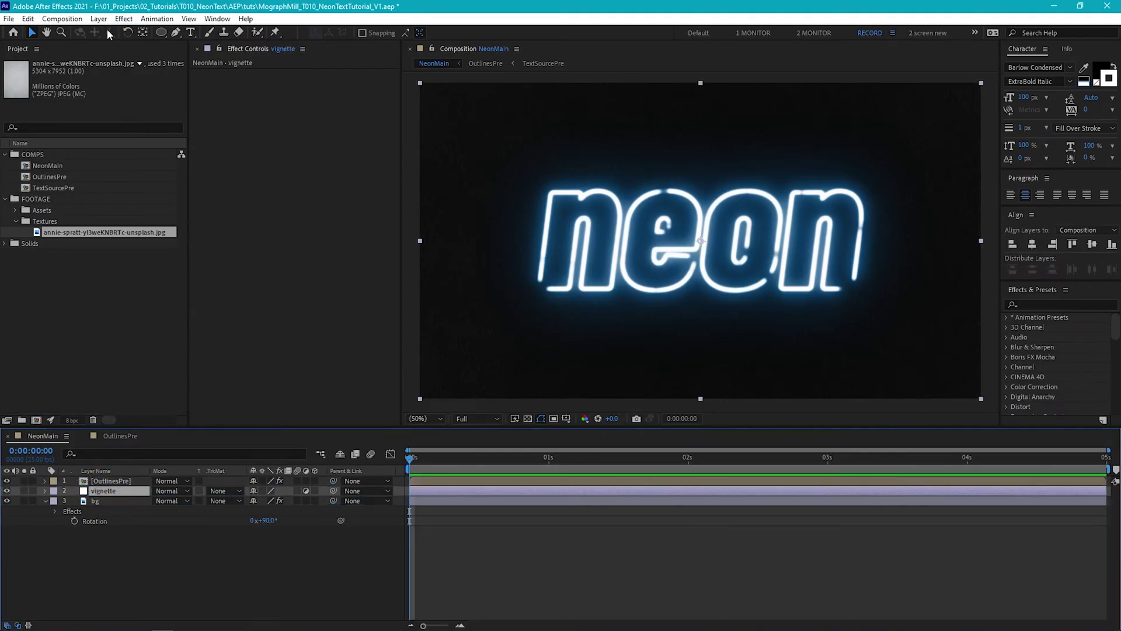
- Apply the CC Vignette effect to the vignette layer and set its Amount to 315
left_click(123, 19)
mouse_move(225, 481)
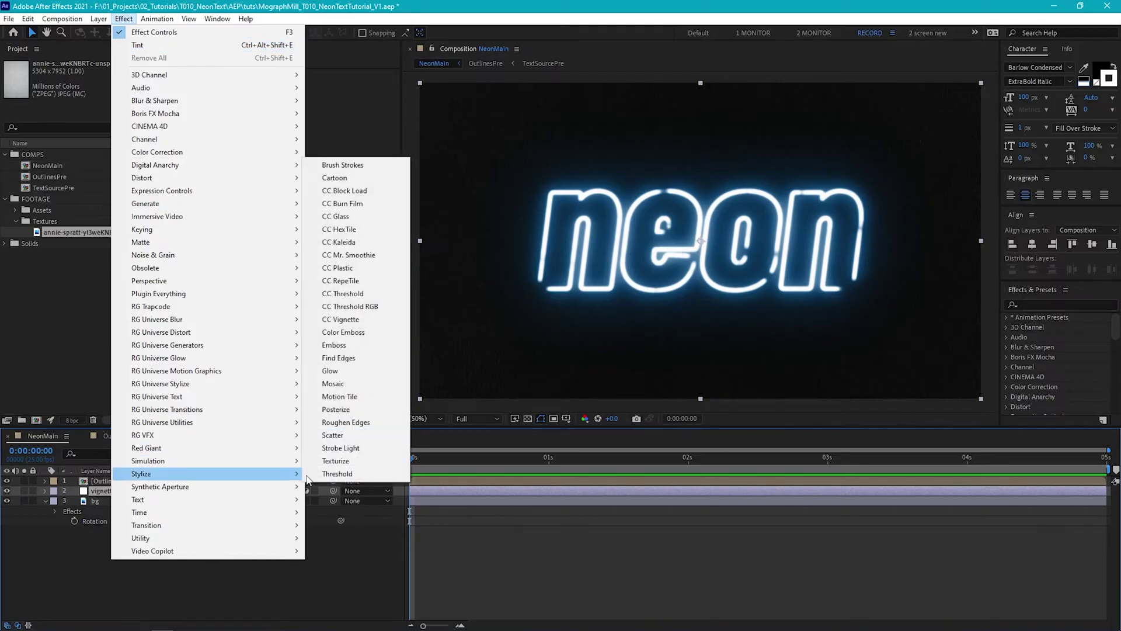
left_click(360, 321)
left_click_drag(311, 83, 444, 88)
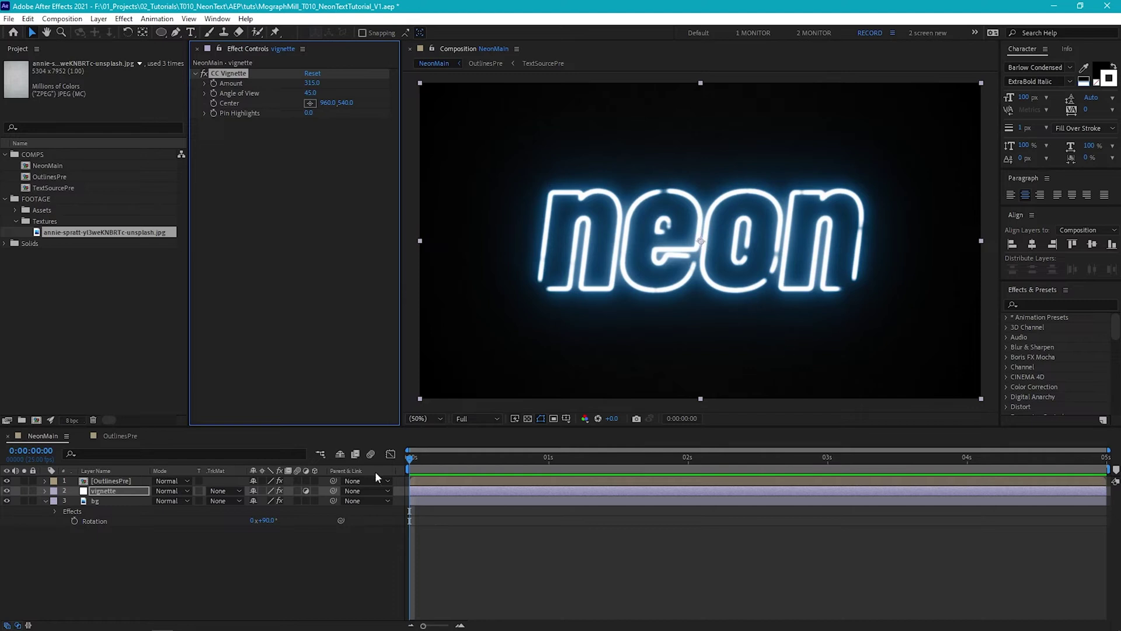
- Duplicate the OutlinesPre layer and rename the upper copy as neon
left_click(109, 481)
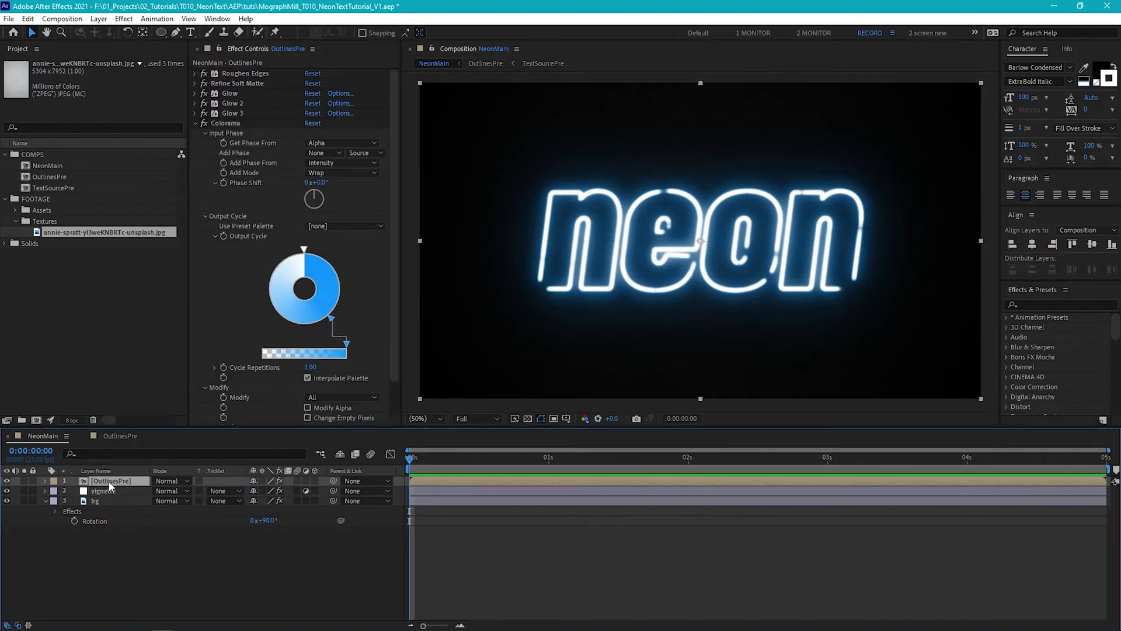
key("ctrl+d")
key("Return")
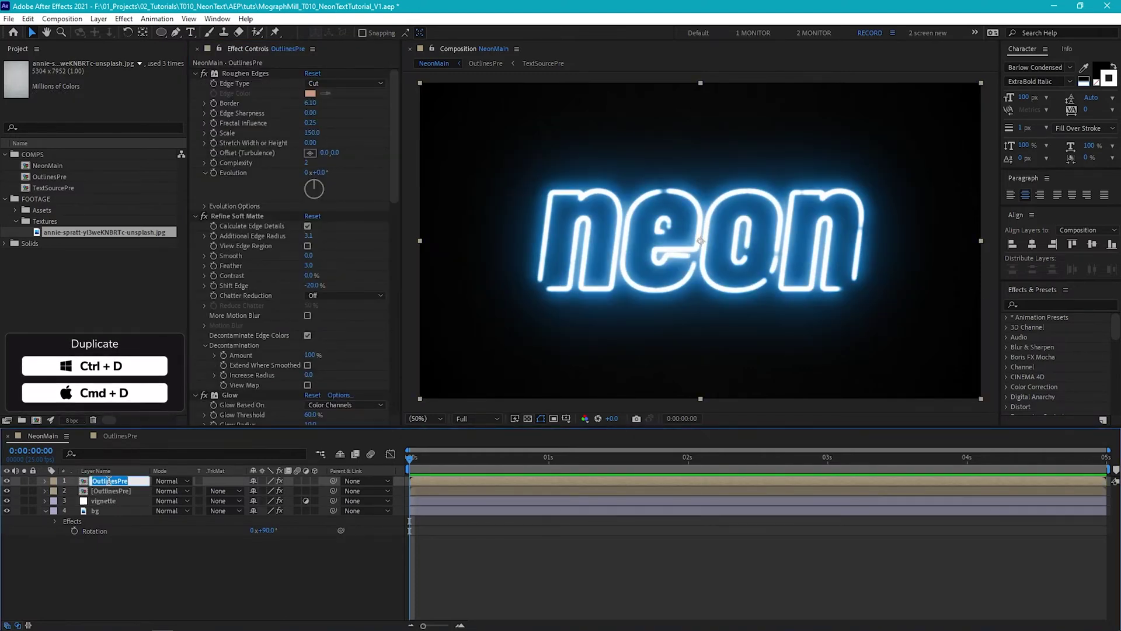
type("neon")
key("Return")
- Rename the remaining OutlinesPre layer below neon as falloff
left_click(111, 492)
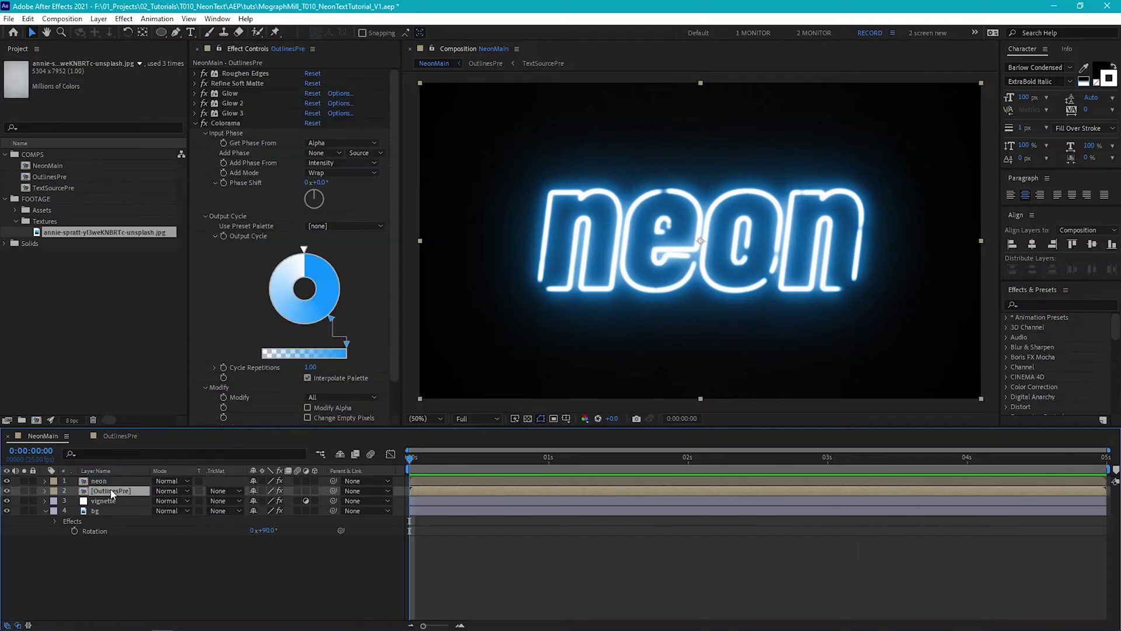
key("Return")
type("falloff")
key("Return")
- Delete all effects from the falloff layer, from Roughen Edges through Colorama
left_click(196, 123)
left_click(230, 73)
left_click(230, 122, "shift")
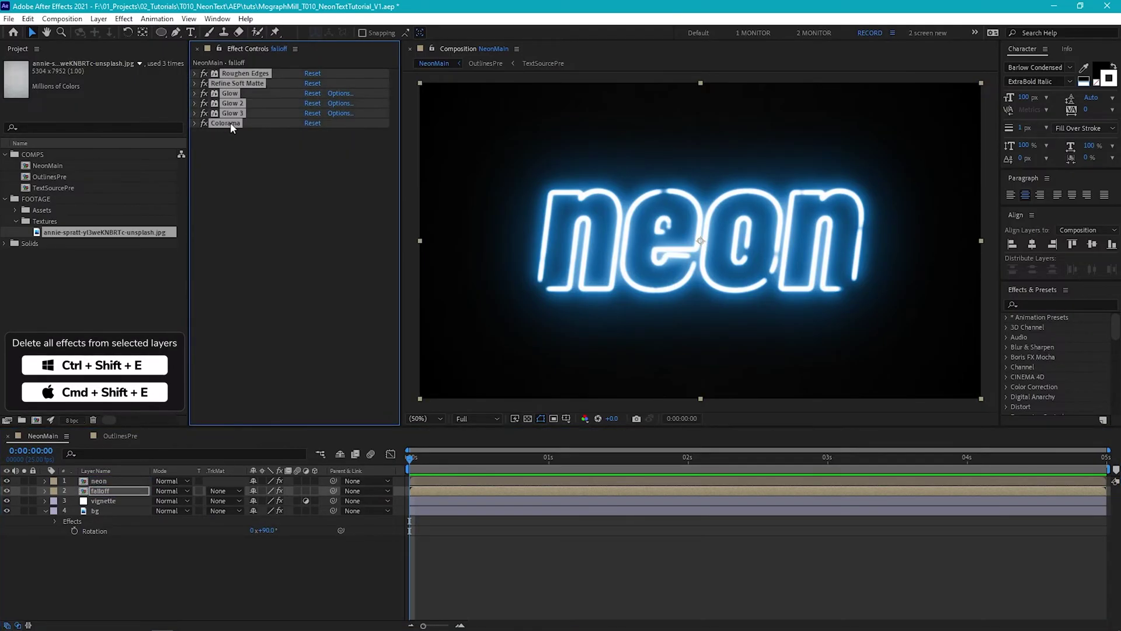
key("Delete")
- With the neon layer temporarily hidden, apply Fast Box Blur to the falloff layer and set its Blur Radius to 74
left_click(6, 480)
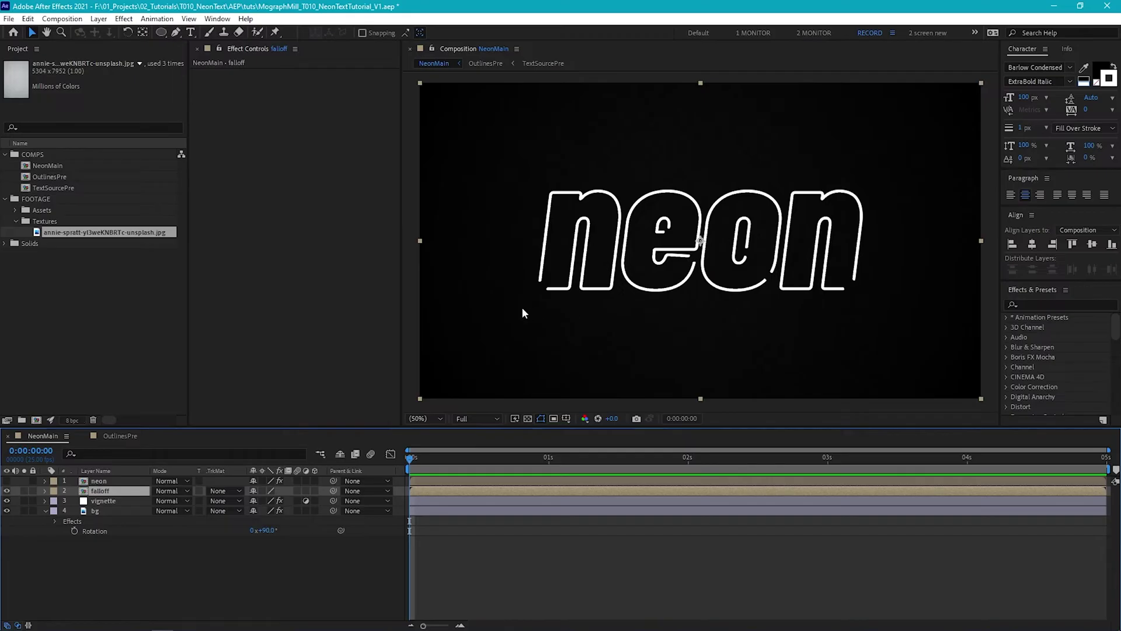
left_click(123, 19)
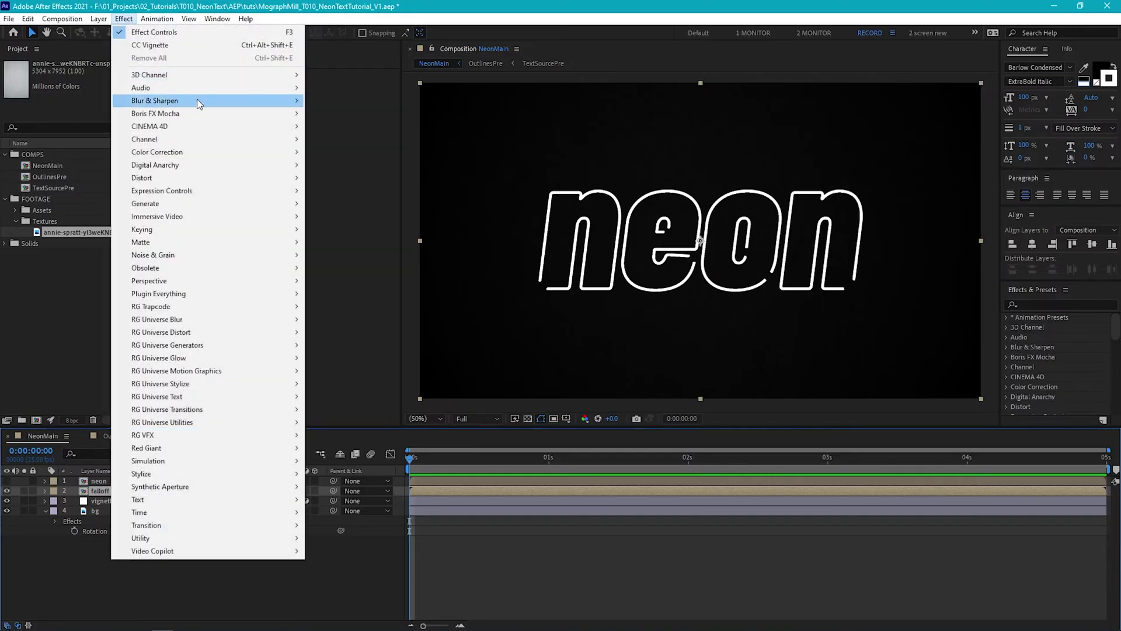
mouse_move(201, 102)
left_click(389, 230)
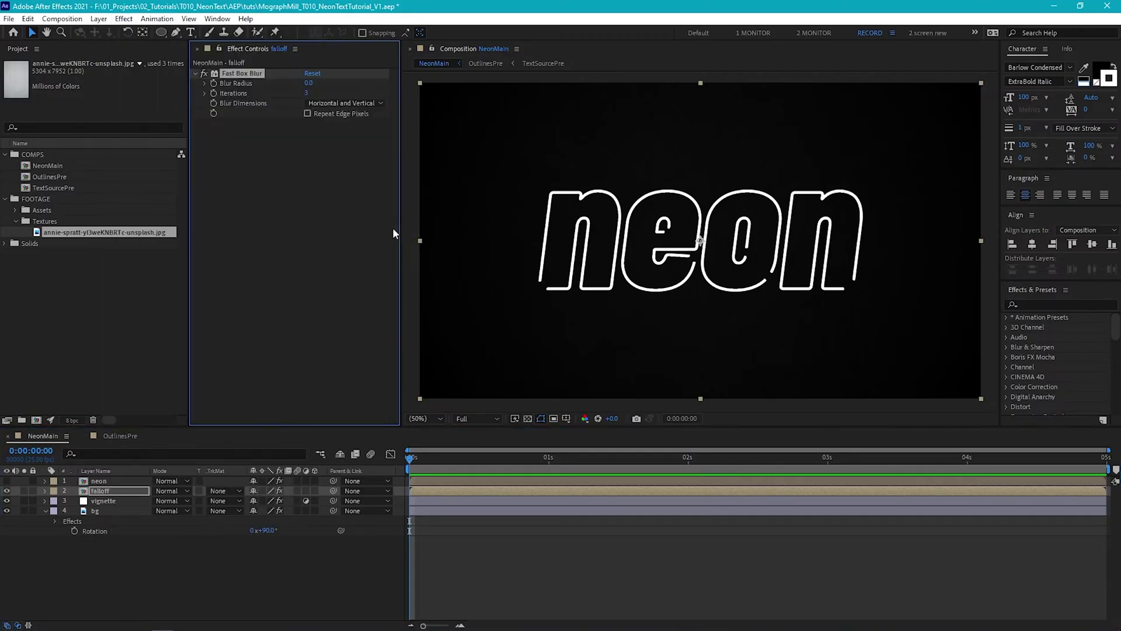
left_click_drag(306, 84, 345, 80)
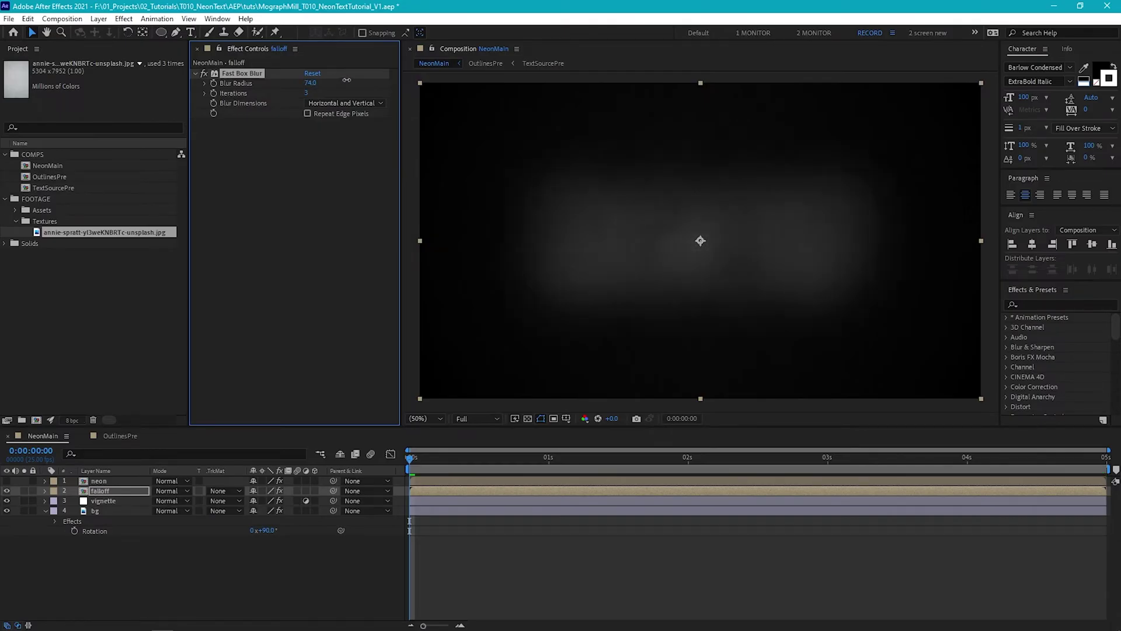
left_click(6, 481)
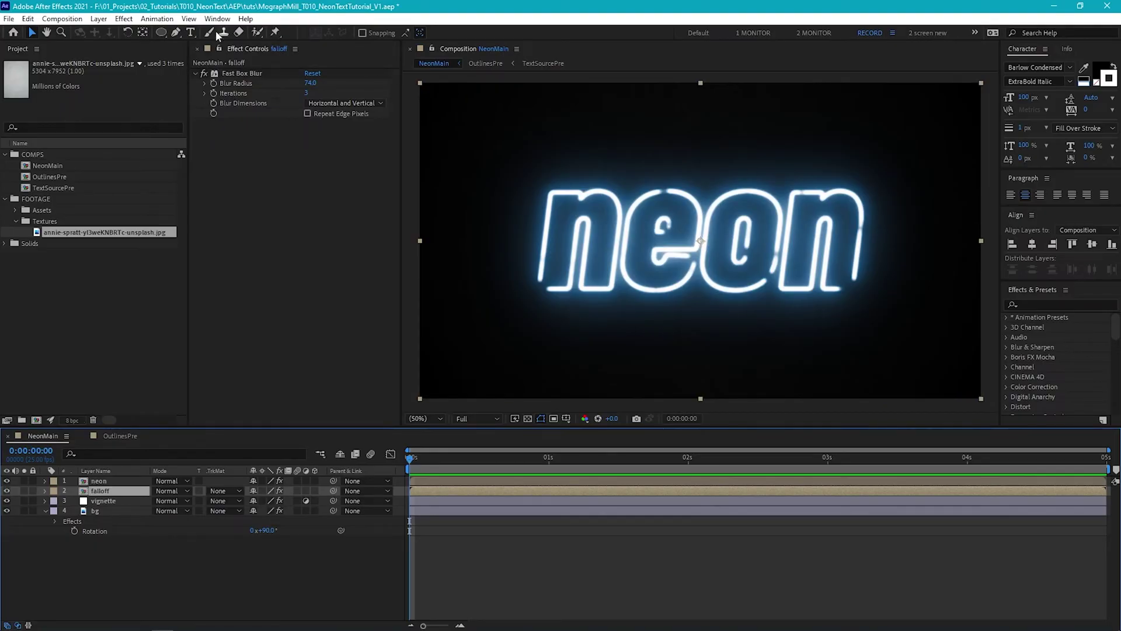
- Add Simple Choker to the falloff layer above Fast Box Blur and set Choke Matte to -10.20
left_click(123, 18)
mouse_move(195, 242)
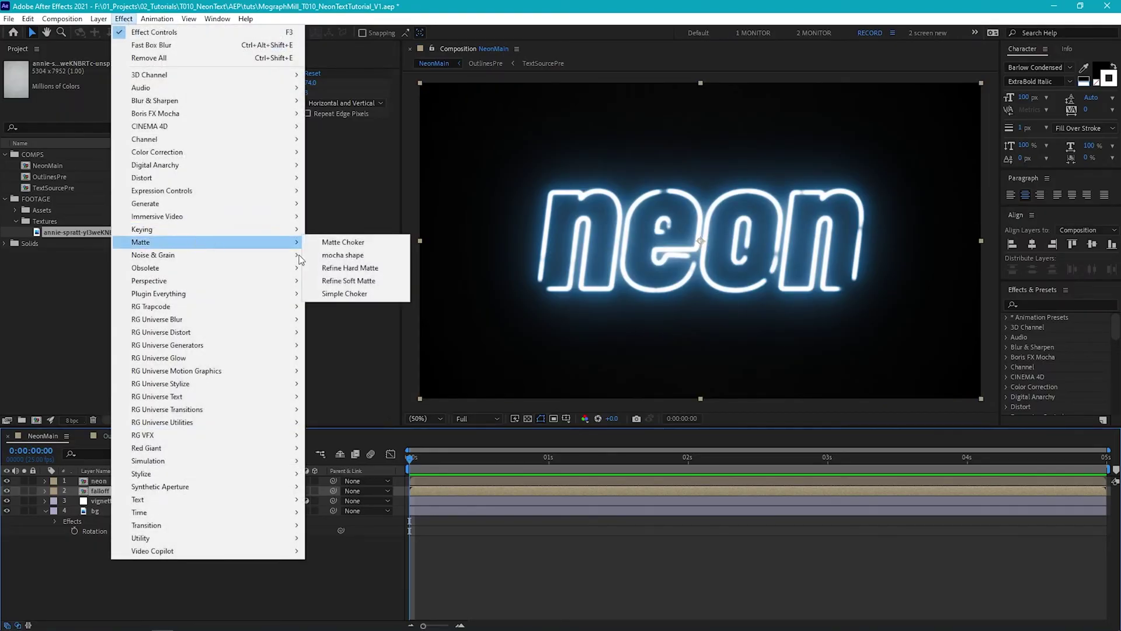
left_click(336, 294)
left_click_drag(229, 125, 244, 72)
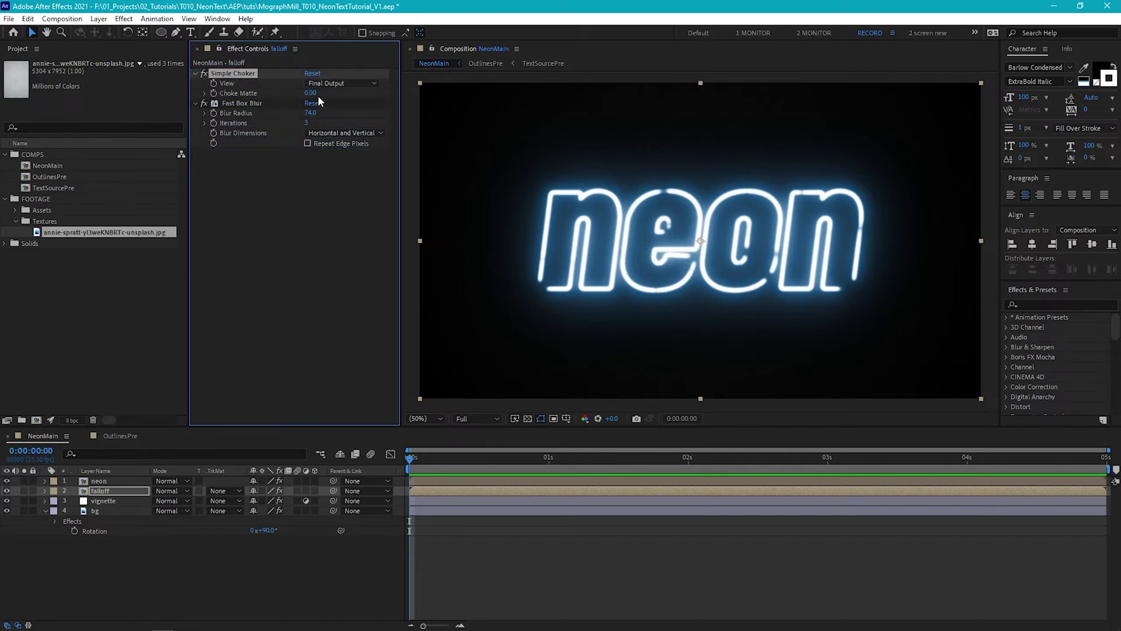
left_click_drag(314, 95, 248, 88)
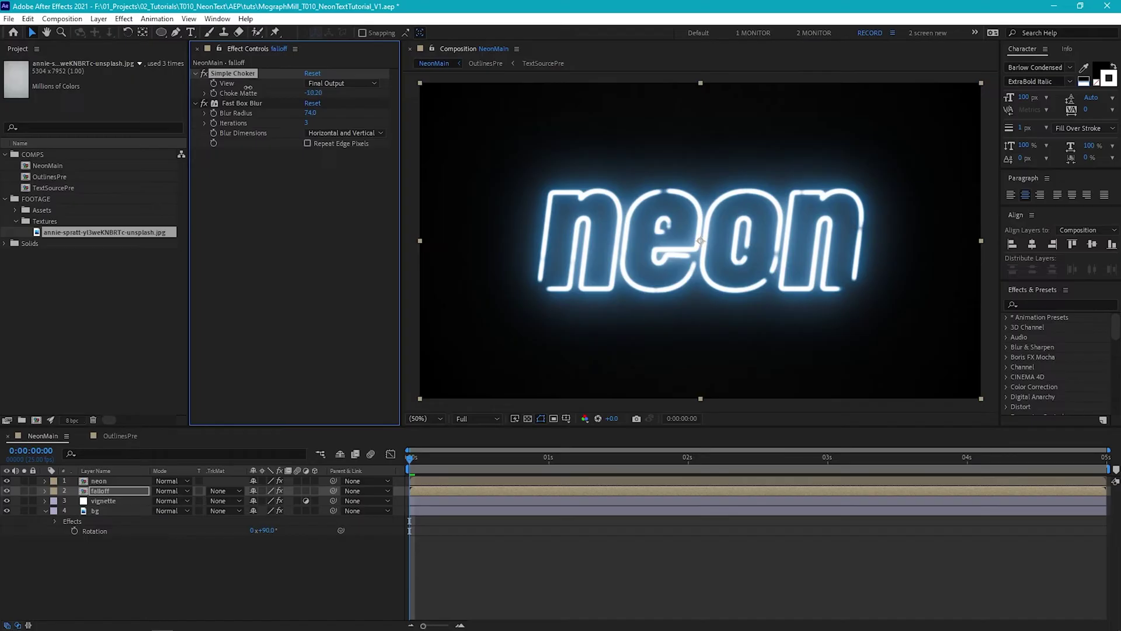
- Change the falloff layer's blending mode to Add
left_click(188, 492)
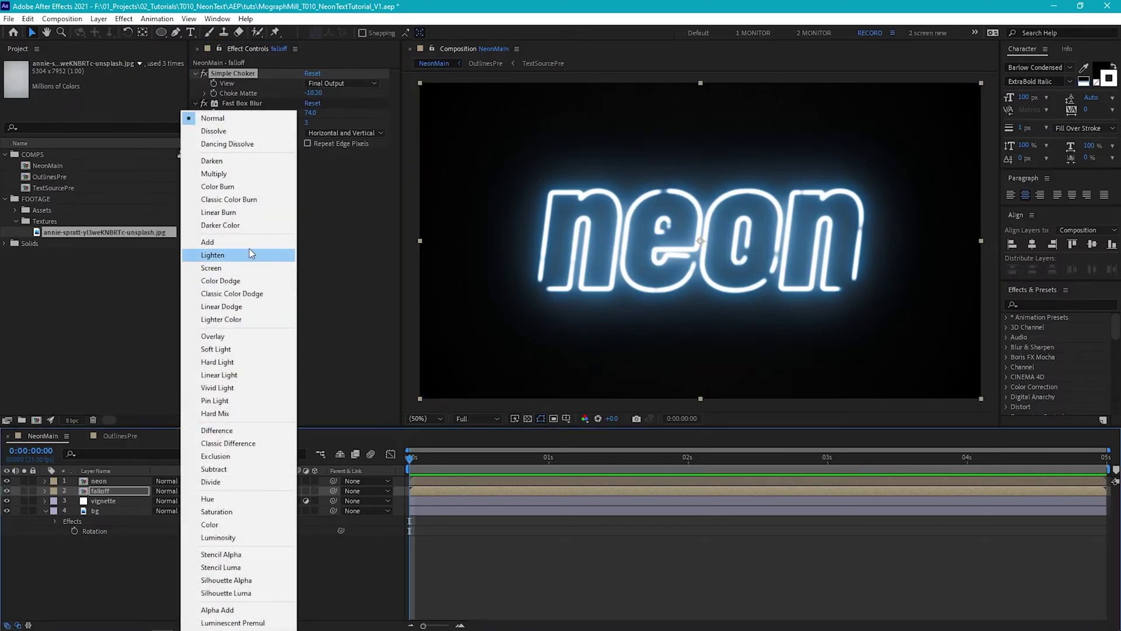
left_click(222, 254)
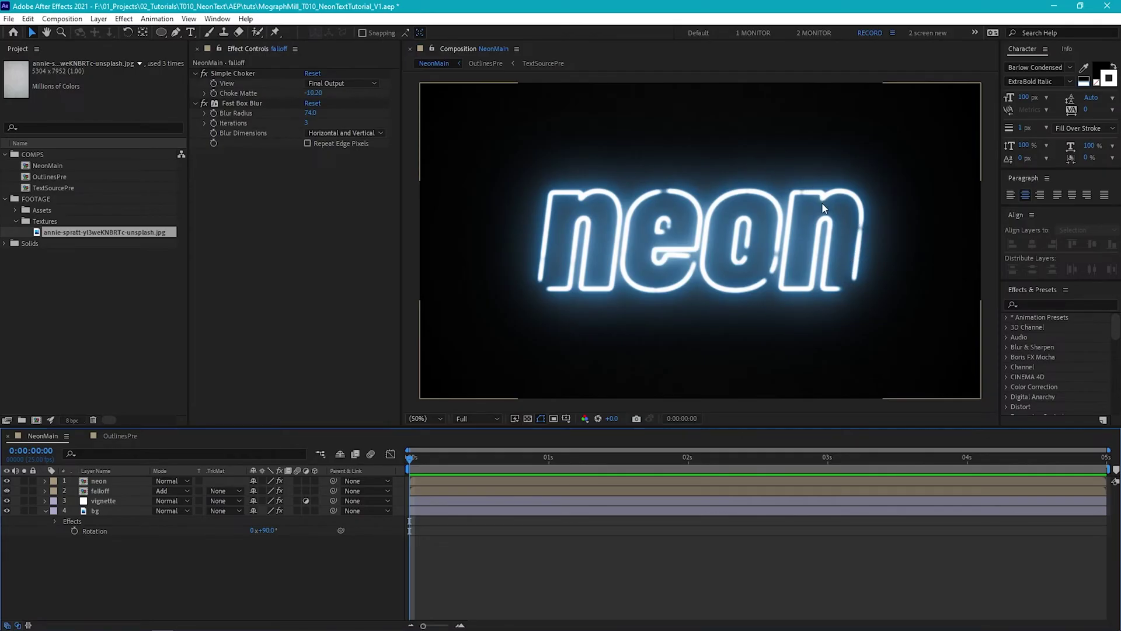
left_click(612, 296)
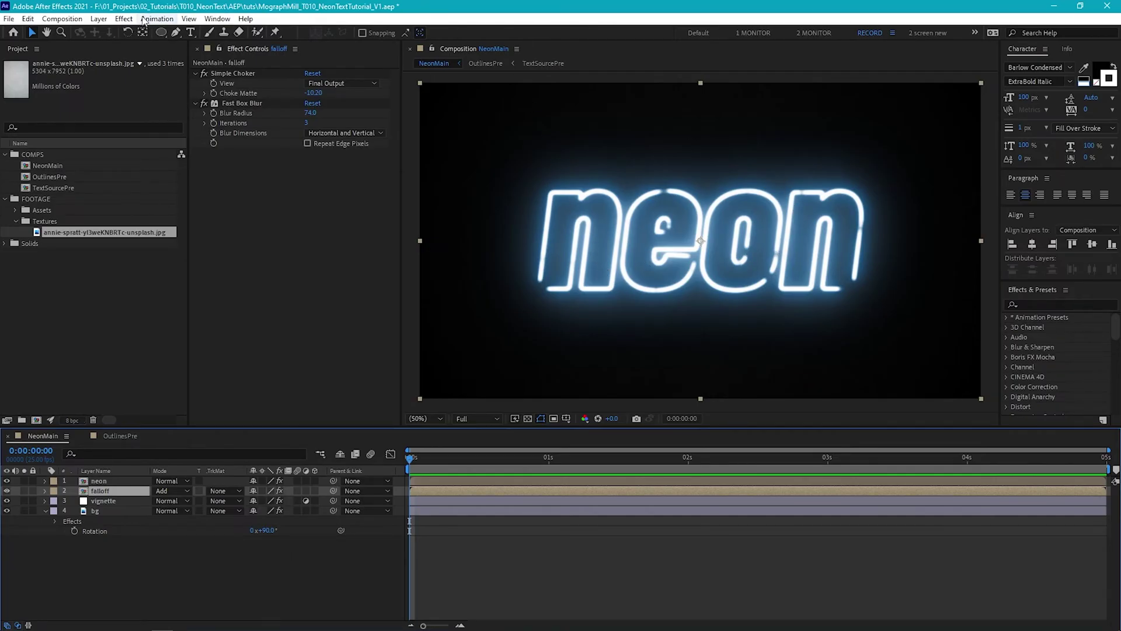
- Apply Color Link to the falloff layer, sourced from the neon layer with Effects & Masks, and enable Stencil Original Alpha
left_click(124, 18)
mouse_move(193, 151)
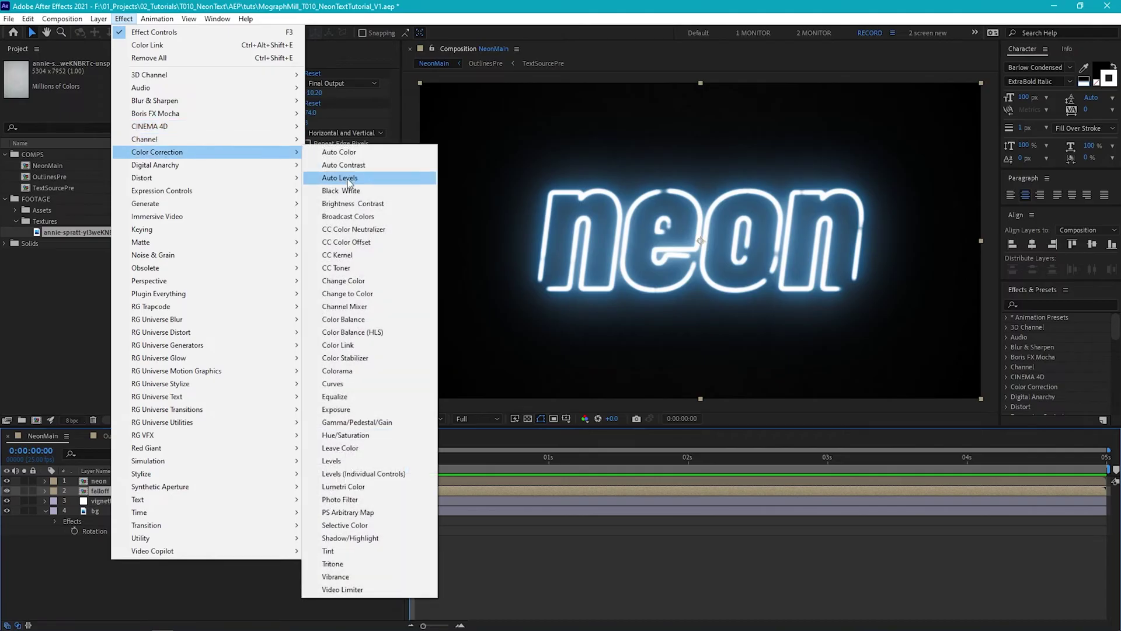
left_click(372, 345)
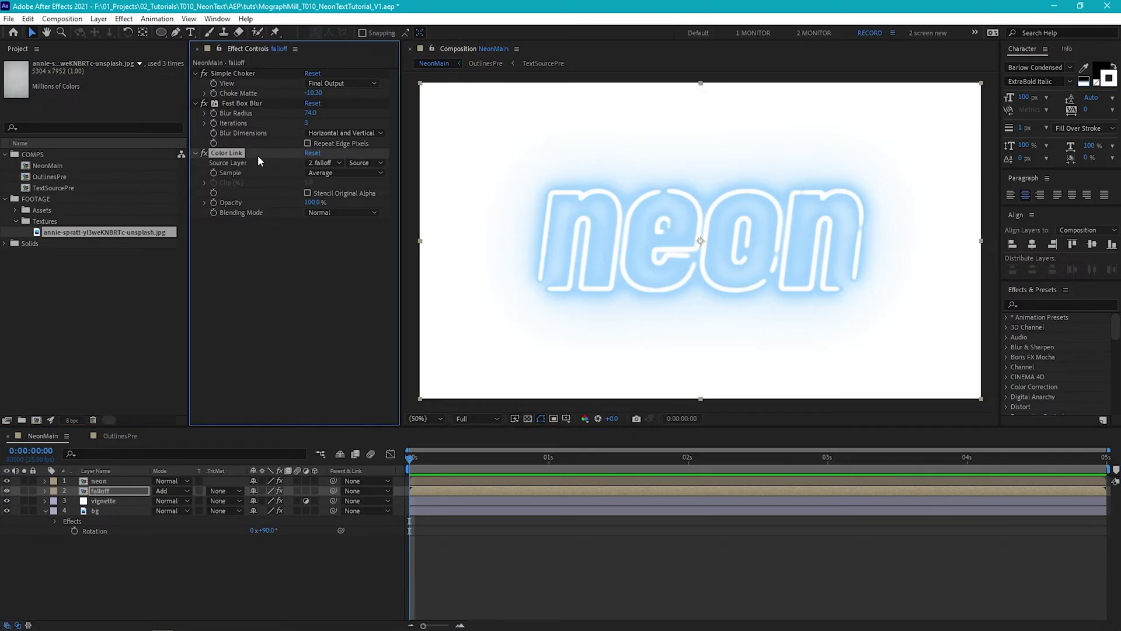
left_click(325, 163)
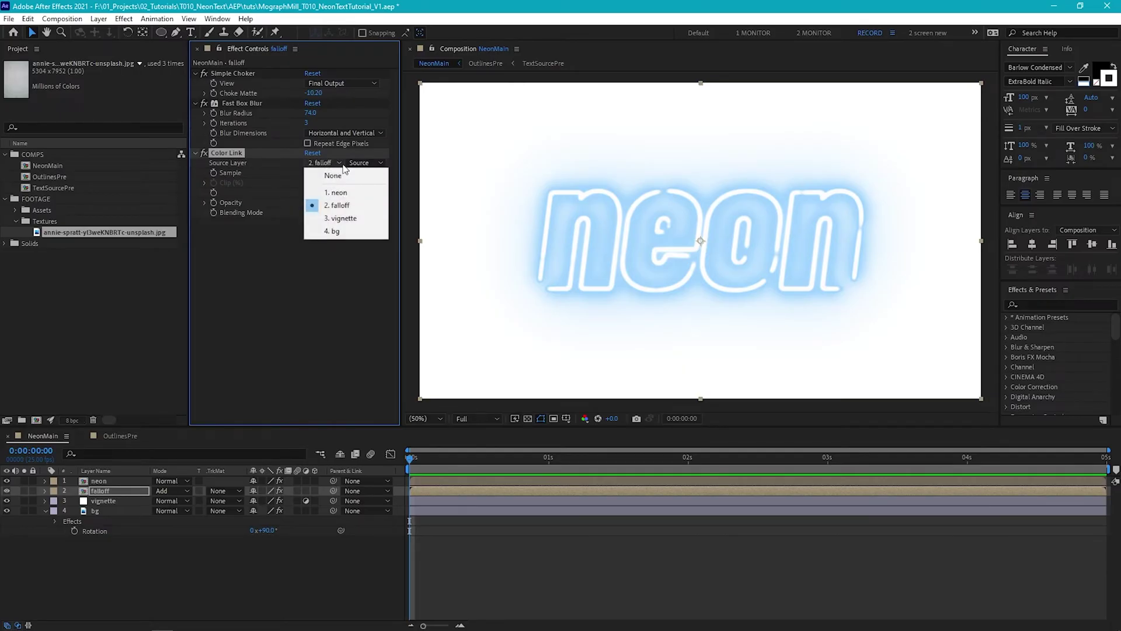
left_click(350, 193)
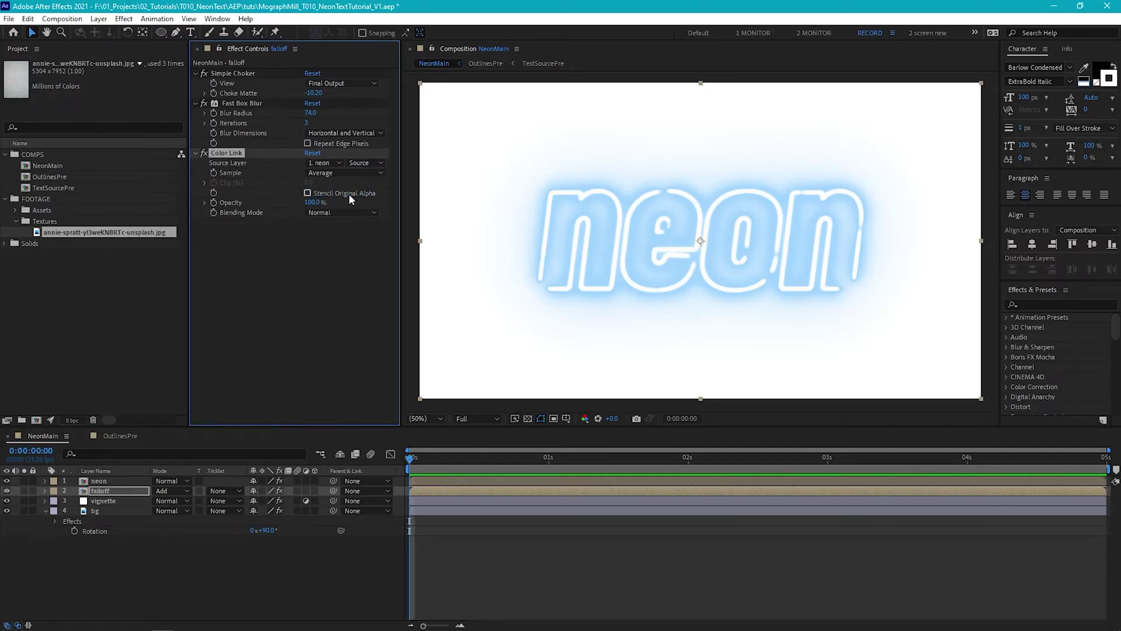
left_click(378, 166)
left_click(390, 200)
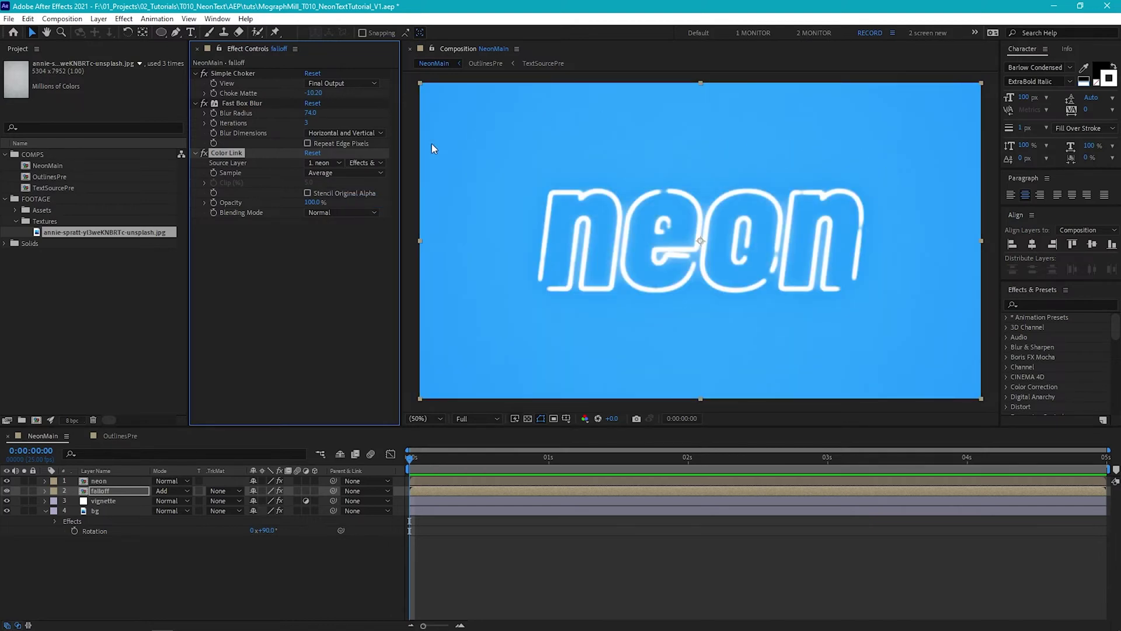
left_click(307, 193)
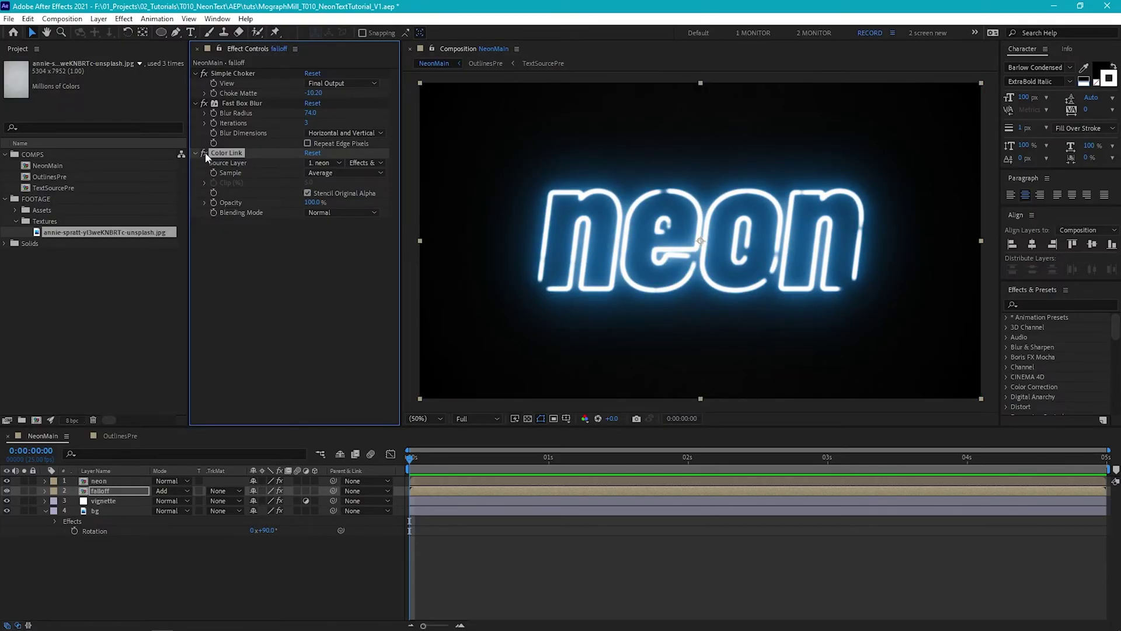
- Scale the falloff layer freehand in the composition so it is slightly narrower and taller
left_click(113, 491)
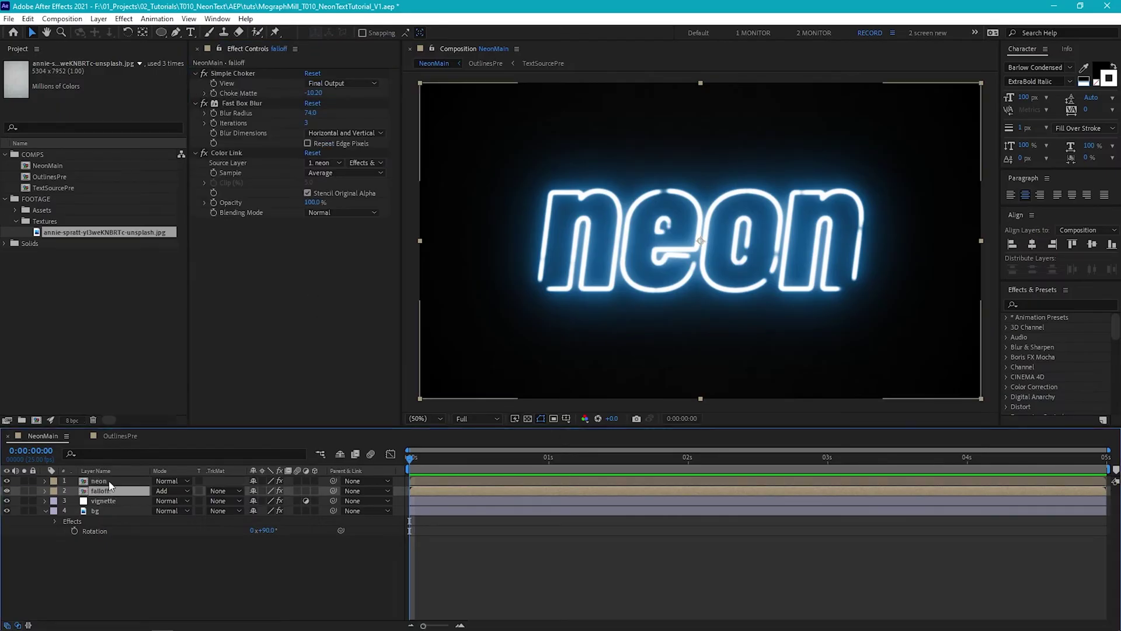
left_click_drag(420, 241, 460, 246)
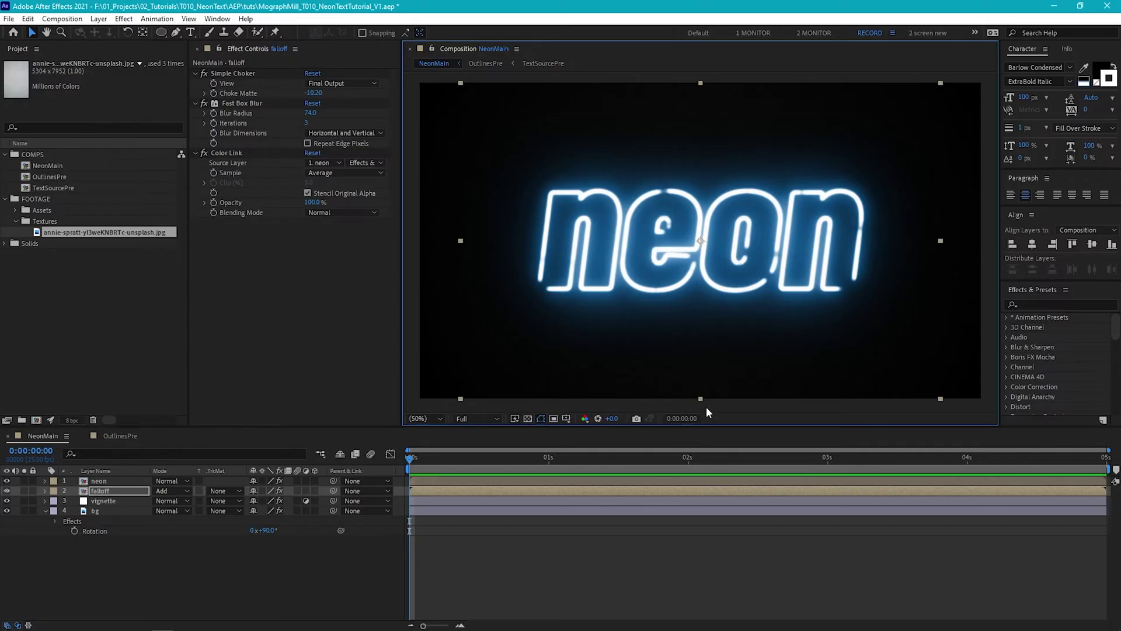
left_click_drag(703, 397, 705, 422)
left_click_drag(461, 241, 447, 240)
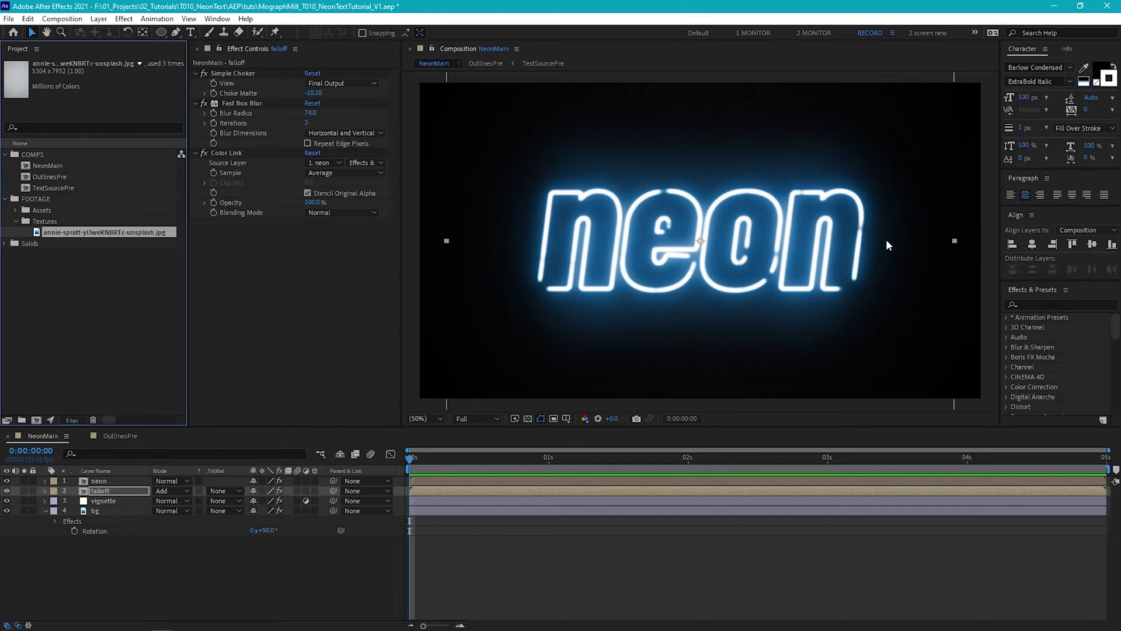
- Set the project's color depth to 16 bits per channel
left_click(71, 420)
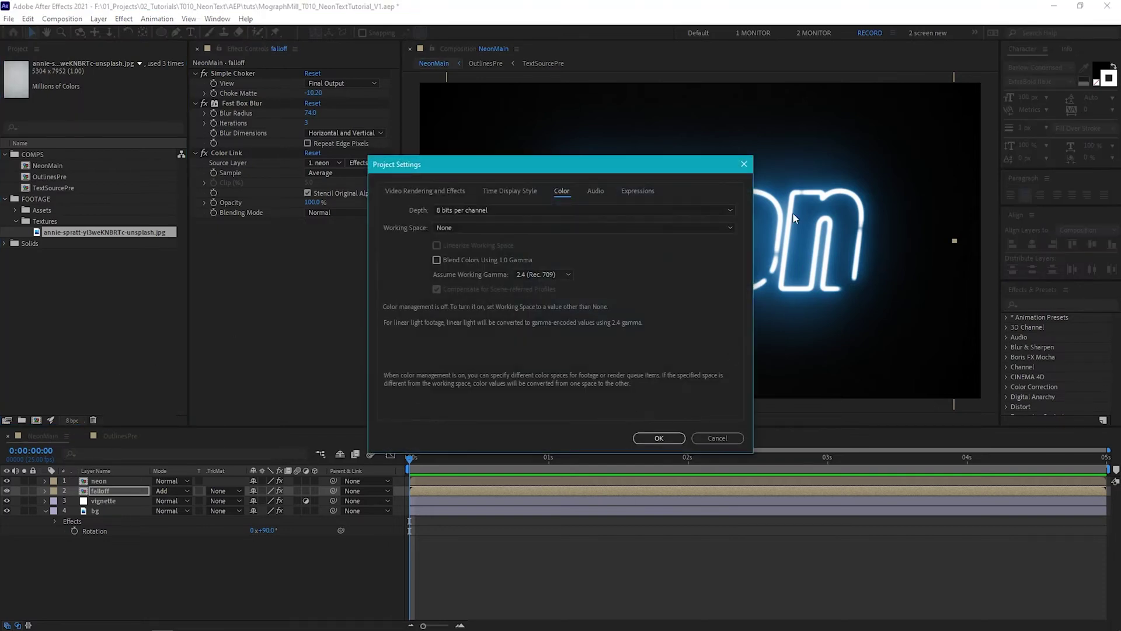
left_click(549, 206)
left_click(493, 234)
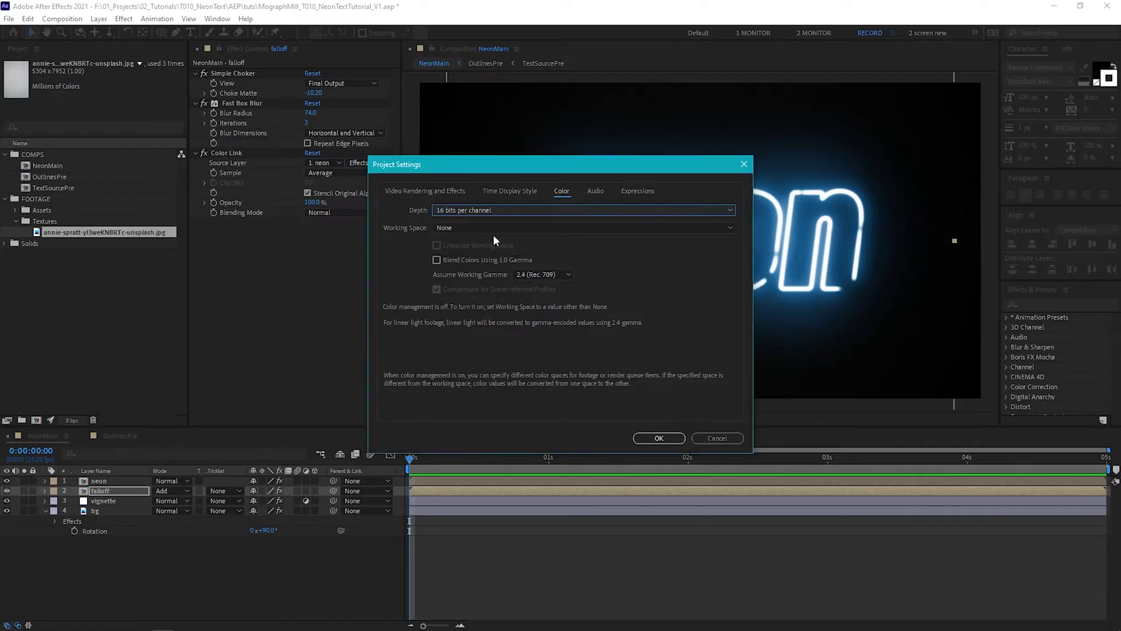
left_click(659, 438)
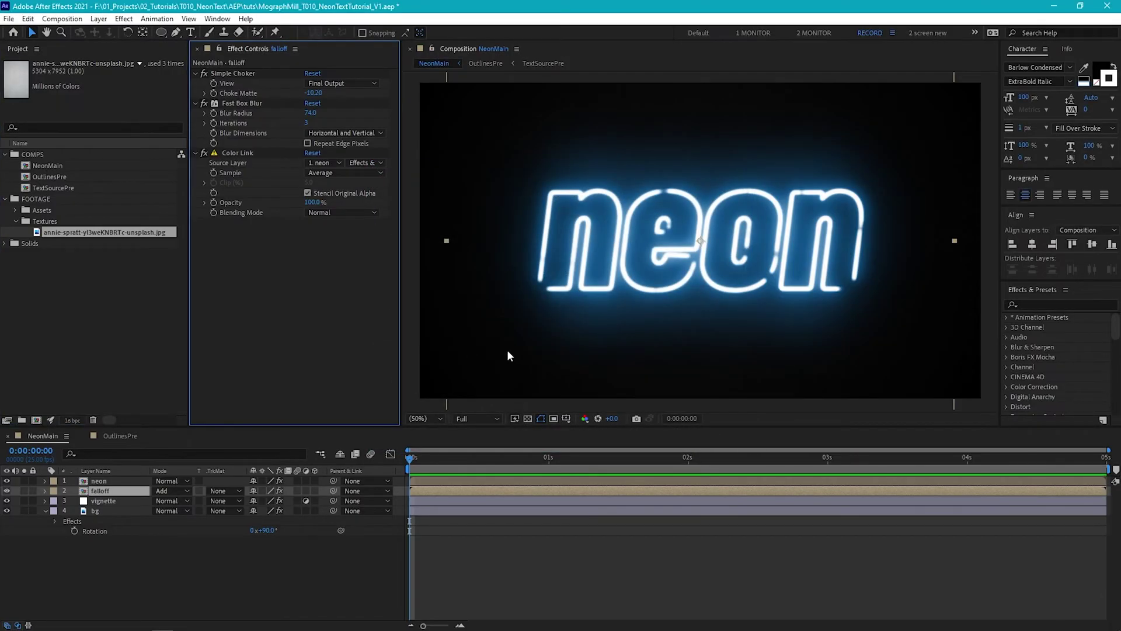
- Set the Roughen Edges Fractal Influence on the neon layer to 0.22
left_click(661, 198)
left_click(308, 122)
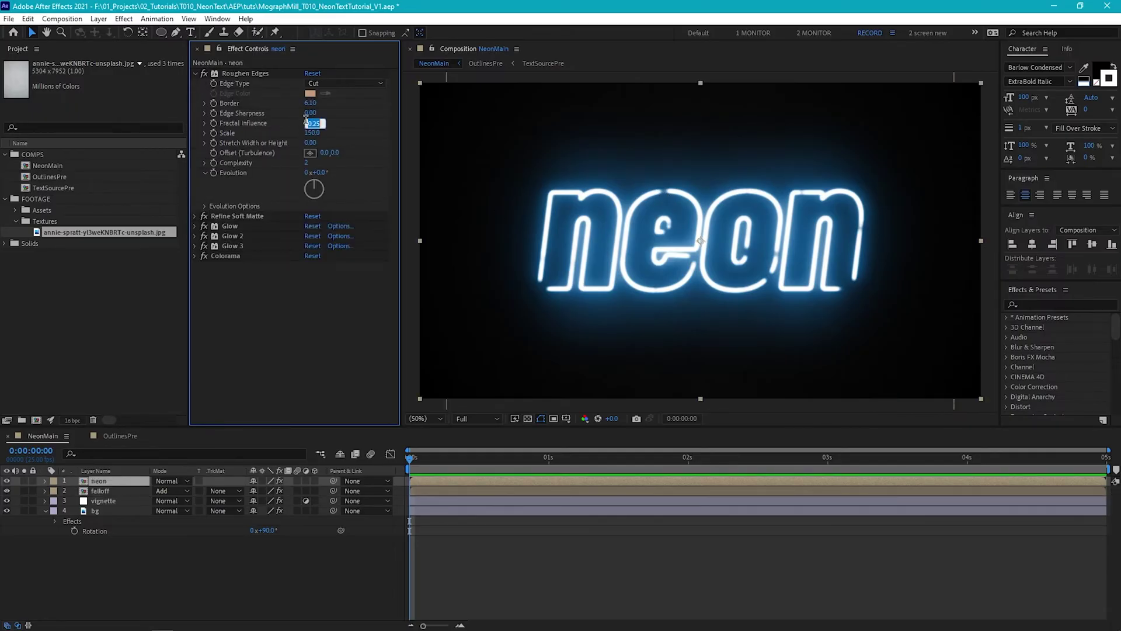
type("0.22")
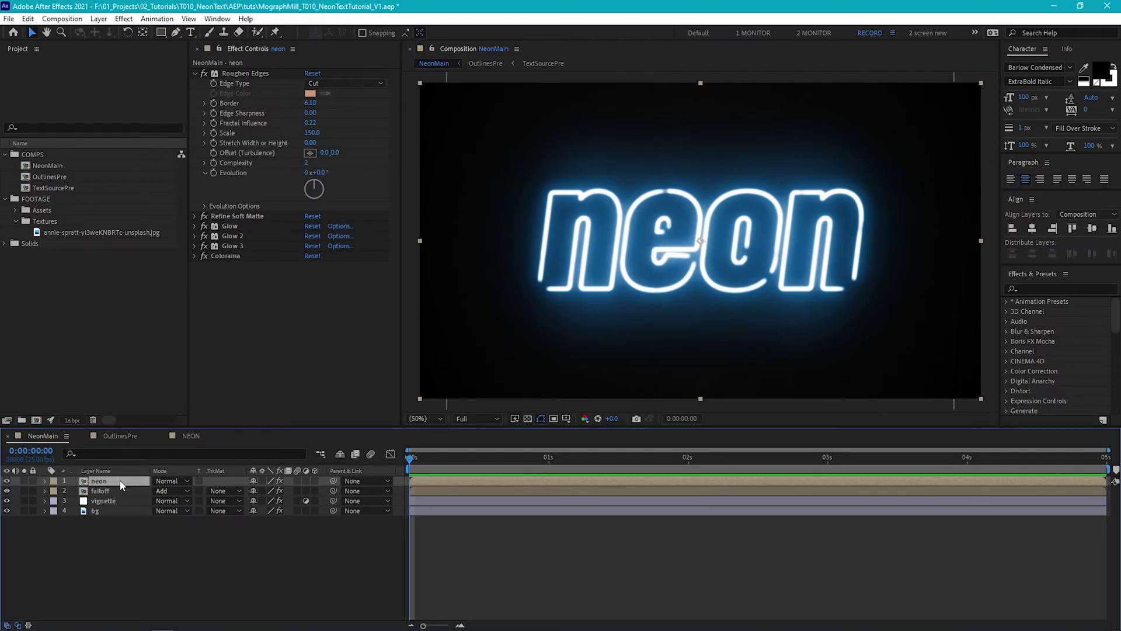
- Duplicate the neon layer and rename the copy as tubes off
key("ctrl+d")
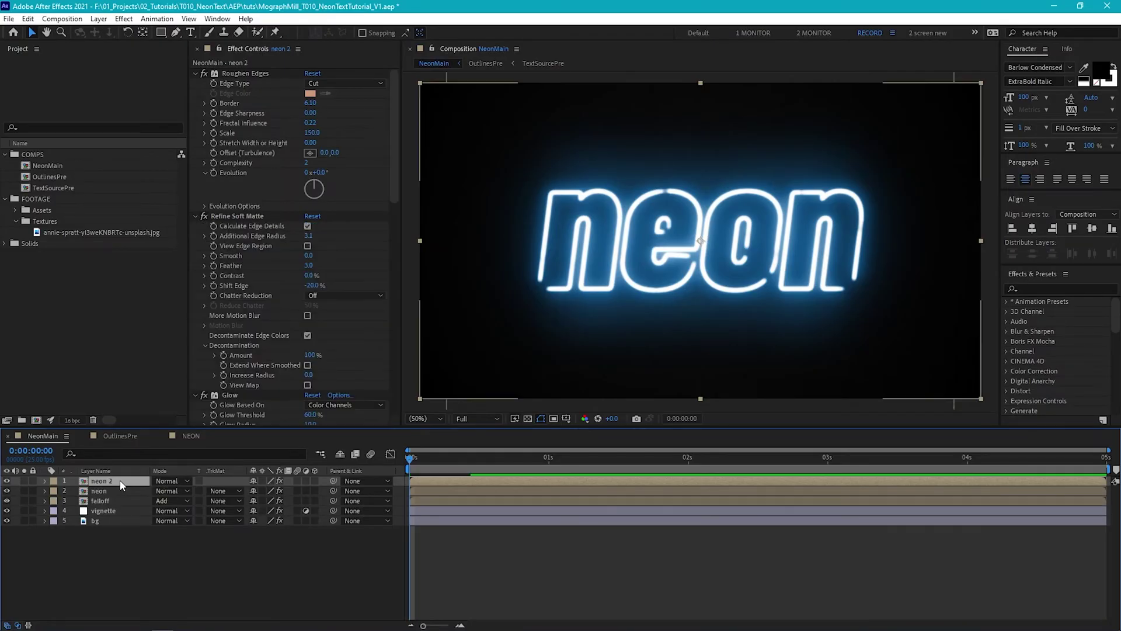
key("Return")
type("tubes off")
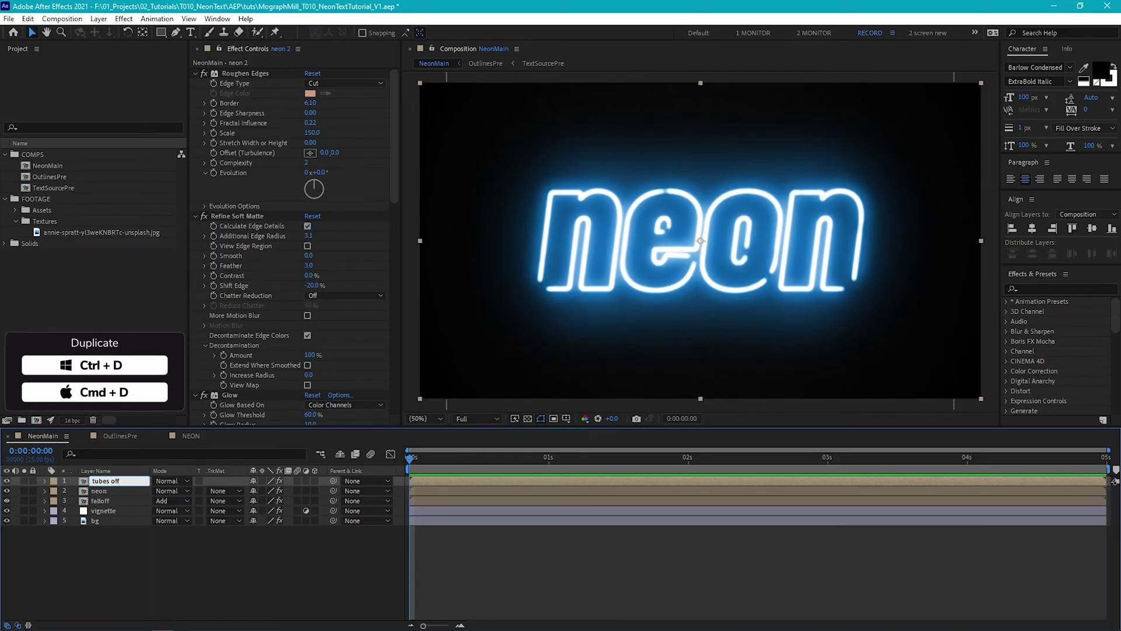
key("Return")
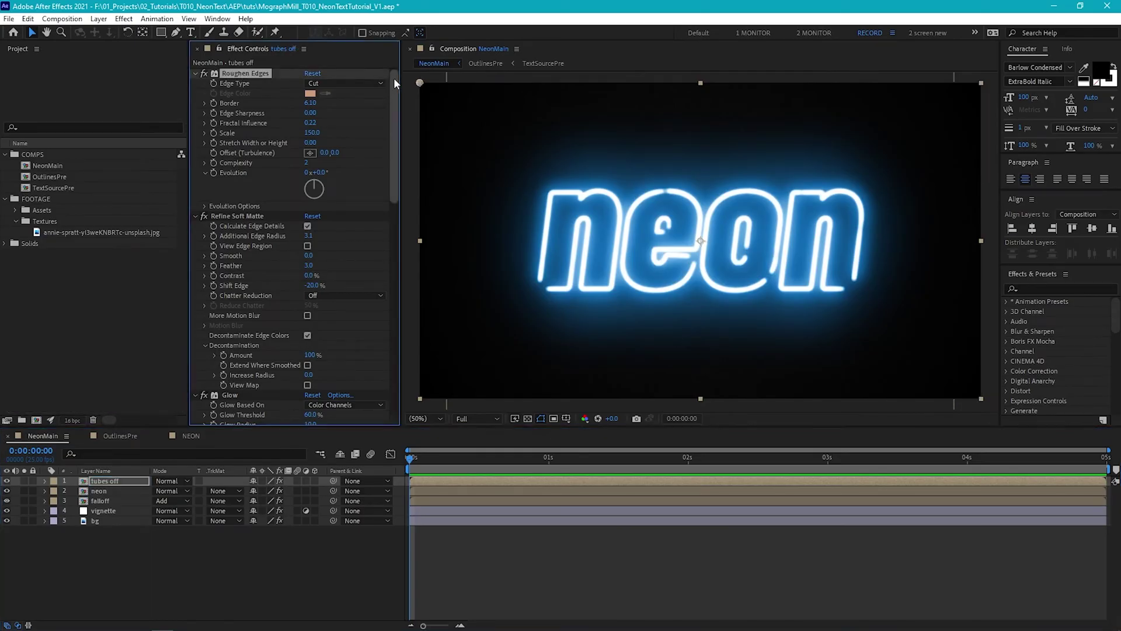
- Remove all effects from the tubes off layer
left_click_drag(393, 79, 391, 376)
left_click(224, 349)
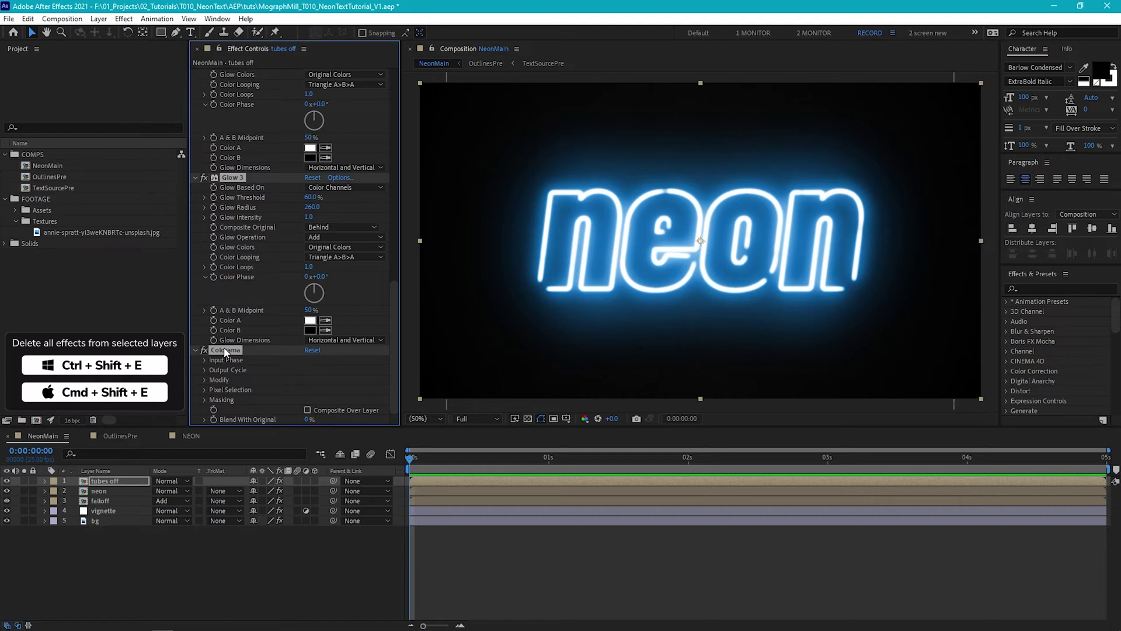
key("ctrl+shift+e")
- Move the tubes off layer directly below the falloff layer and hide the neon and falloff layers
left_click_drag(103, 481, 104, 505)
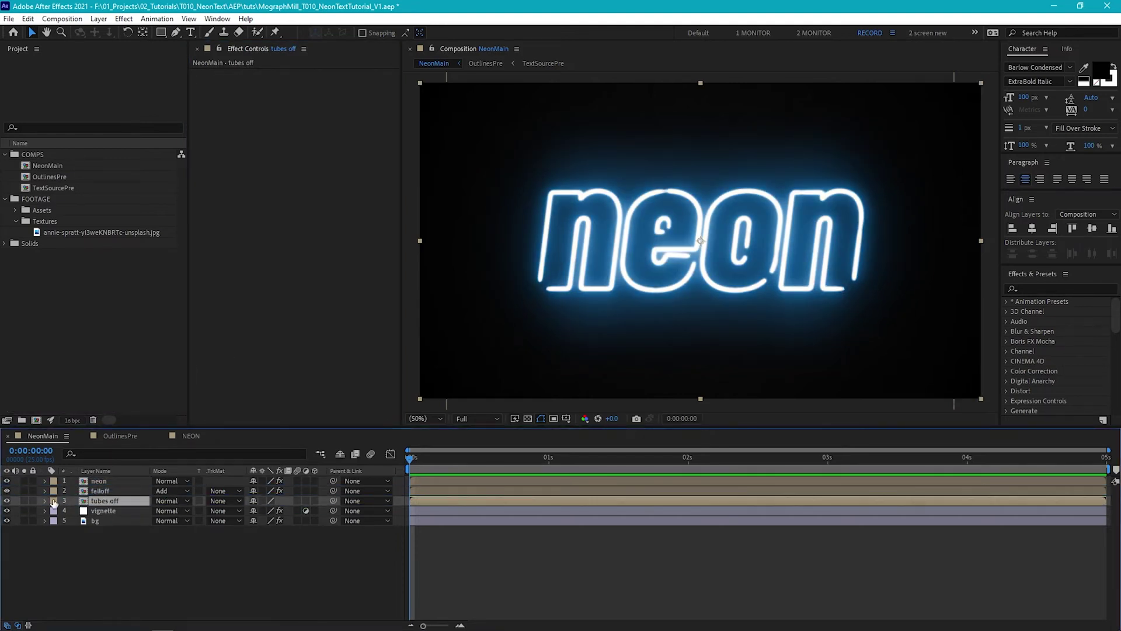
left_click(6, 480)
left_click(7, 490)
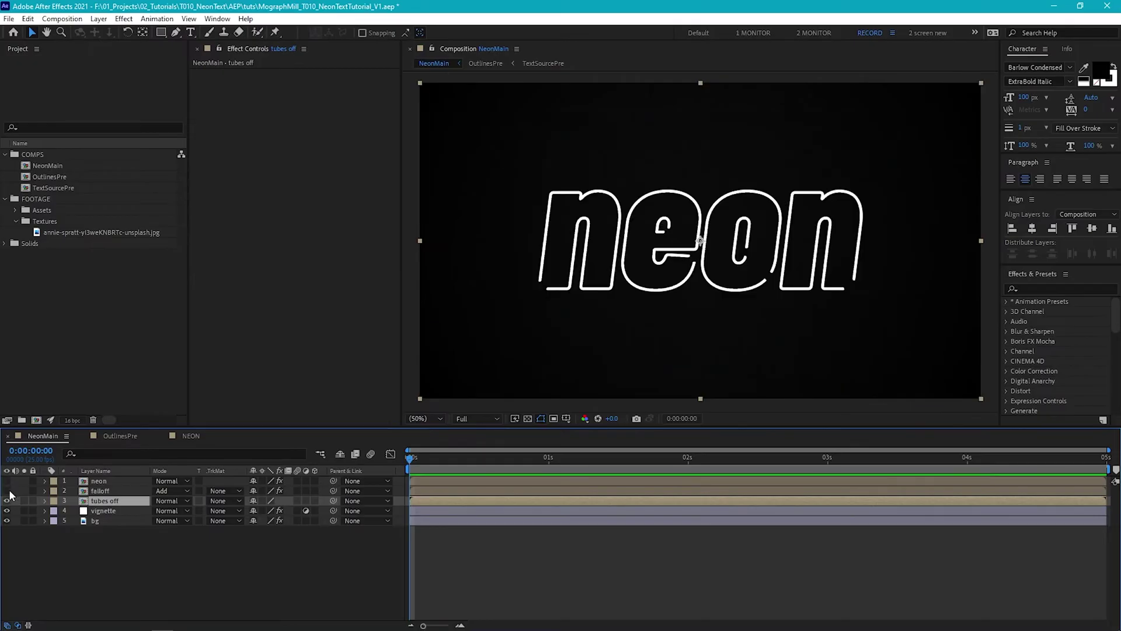
- Apply a Fill effect to the tubes off layer and set its color to dark grey 151515
key("period")
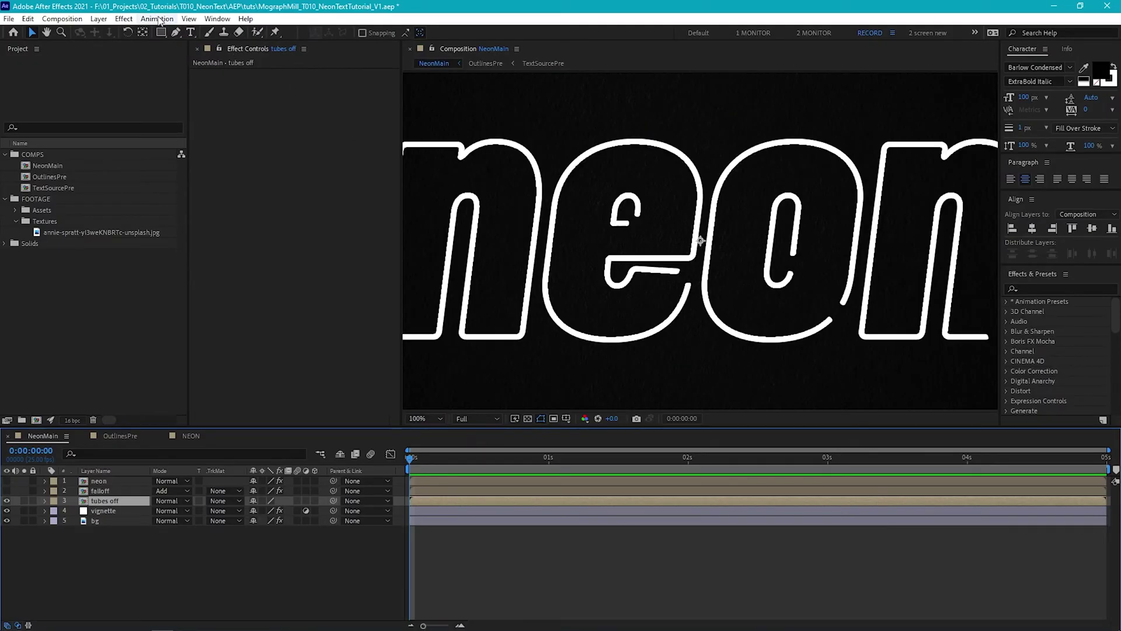
left_click(123, 19)
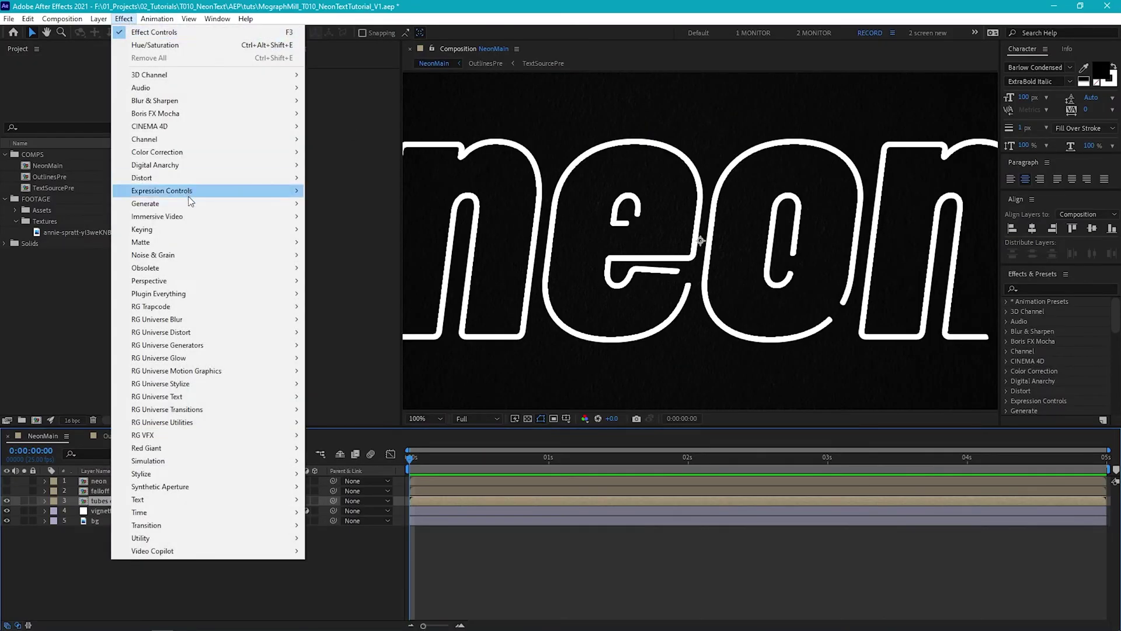
mouse_move(275, 203)
left_click(327, 396)
left_click(309, 103)
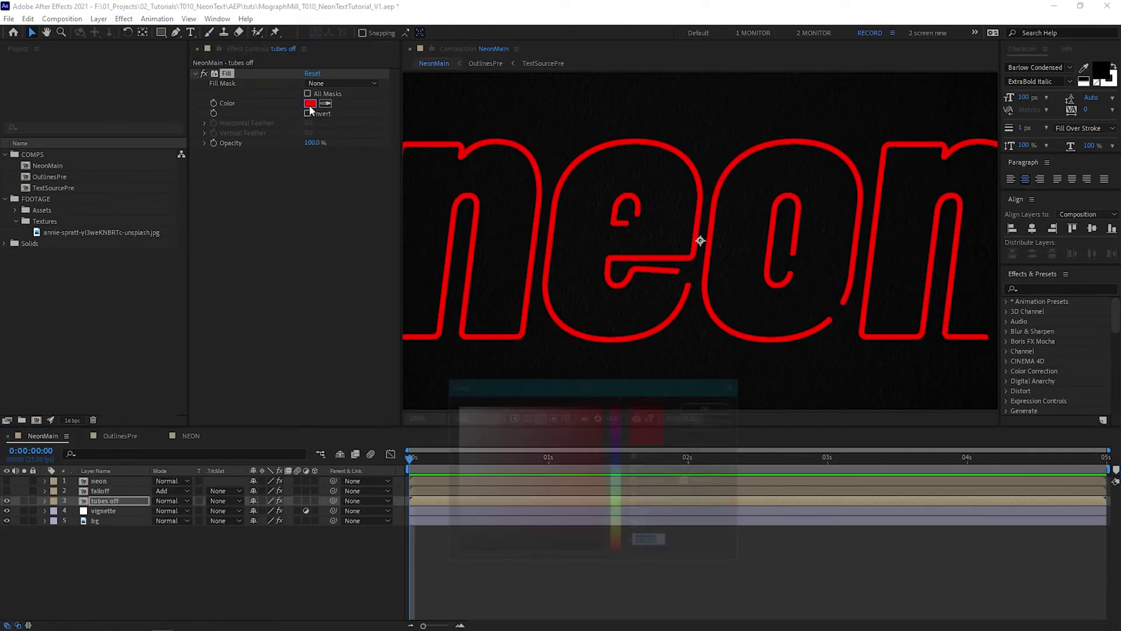
left_click(449, 541)
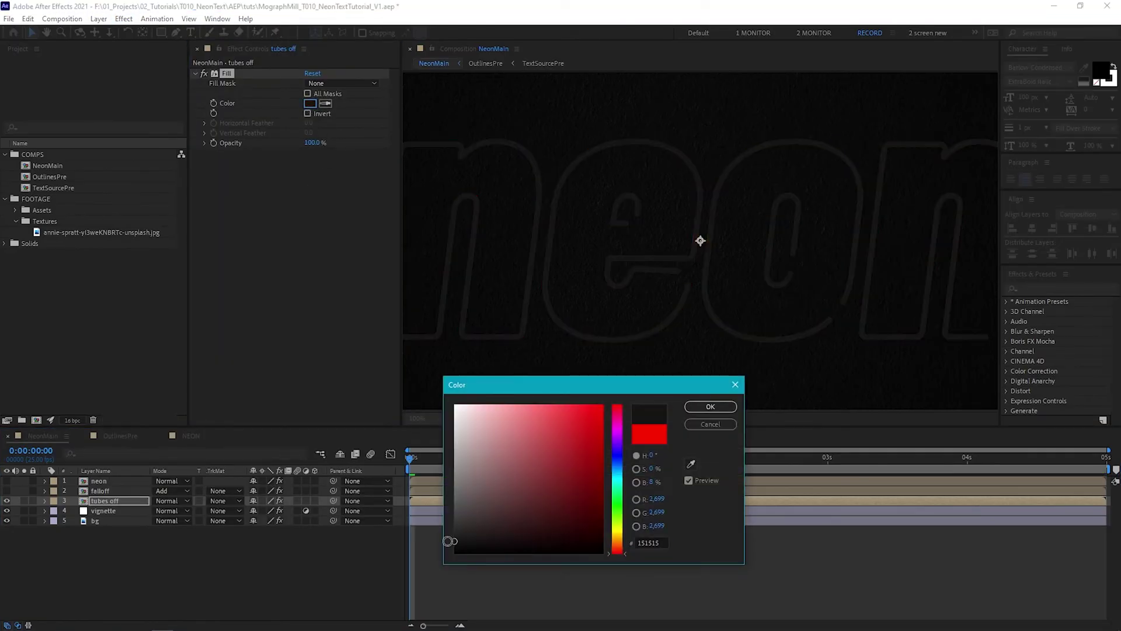
left_click(709, 406)
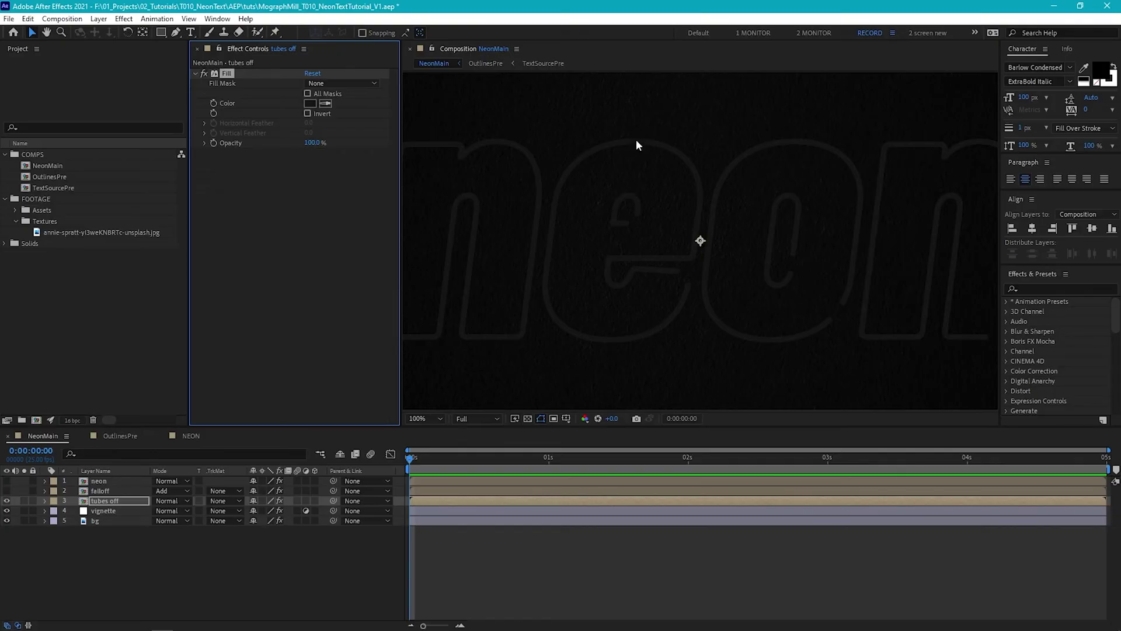
- Add a Refine Soft Matte effect to the tubes off layer with an Additional Edge Radius of 2
left_click(124, 18)
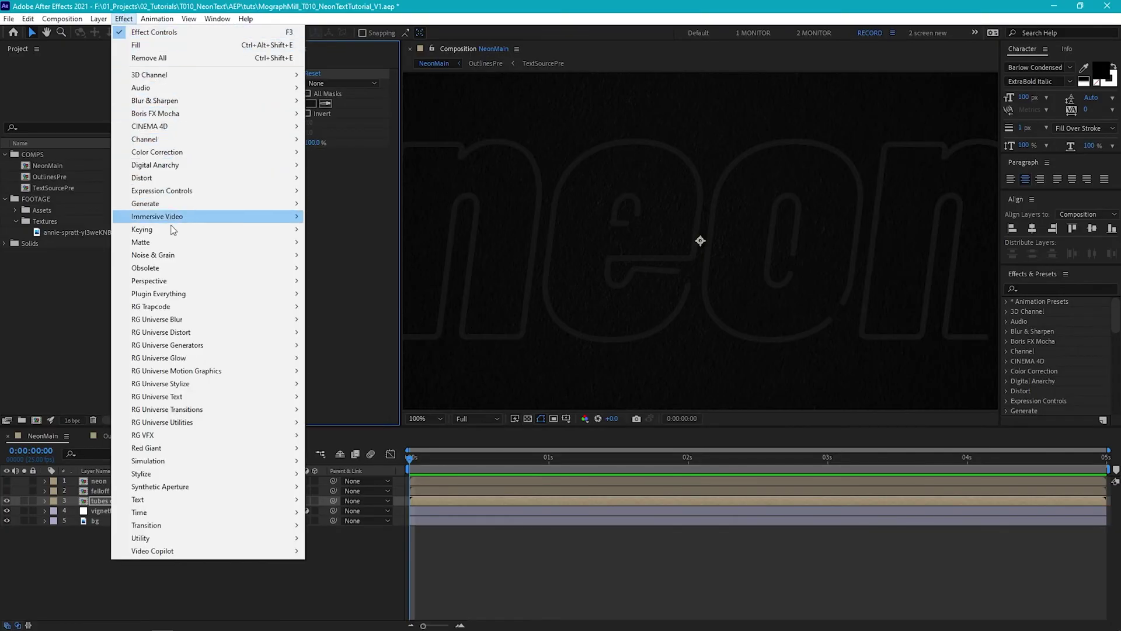
mouse_move(274, 242)
left_click(344, 281)
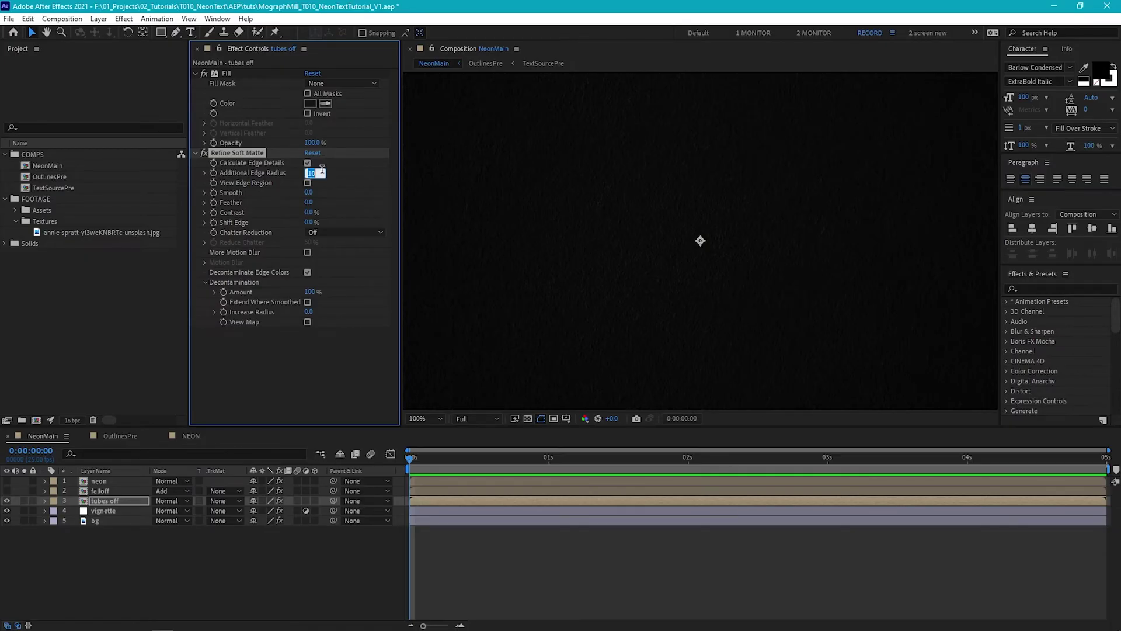
type("2")
key("Return")
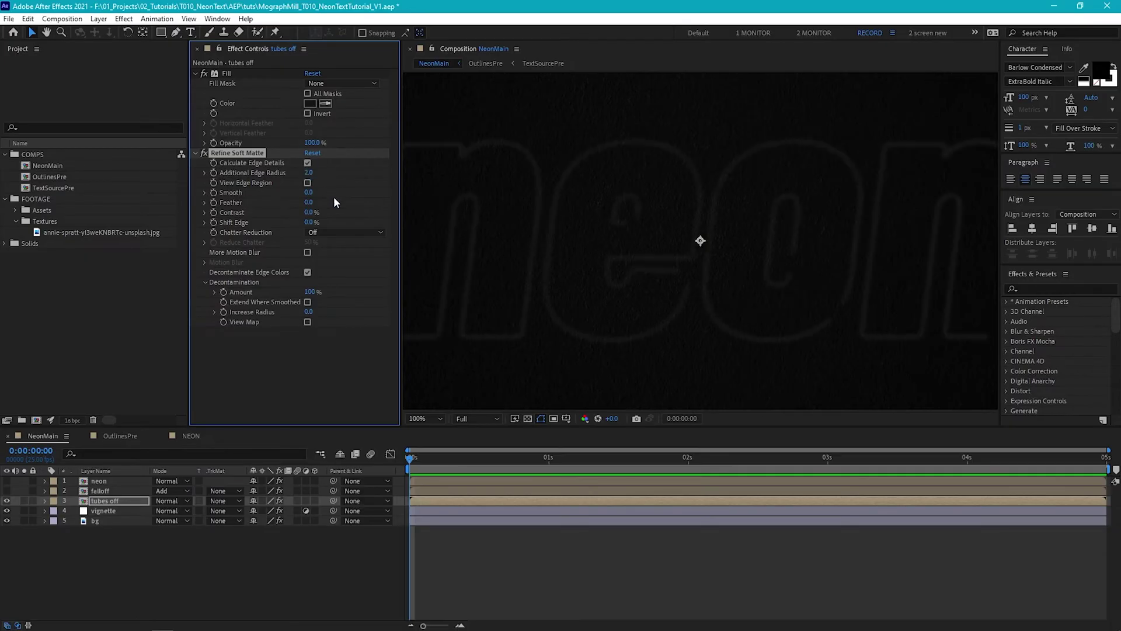
- Set the Refine Soft Matte Feather to 2, Contrast to 25% and Shift Edge to -18%, then collapse the effect
left_click(309, 202)
key("Return")
left_click(309, 212)
type("2")
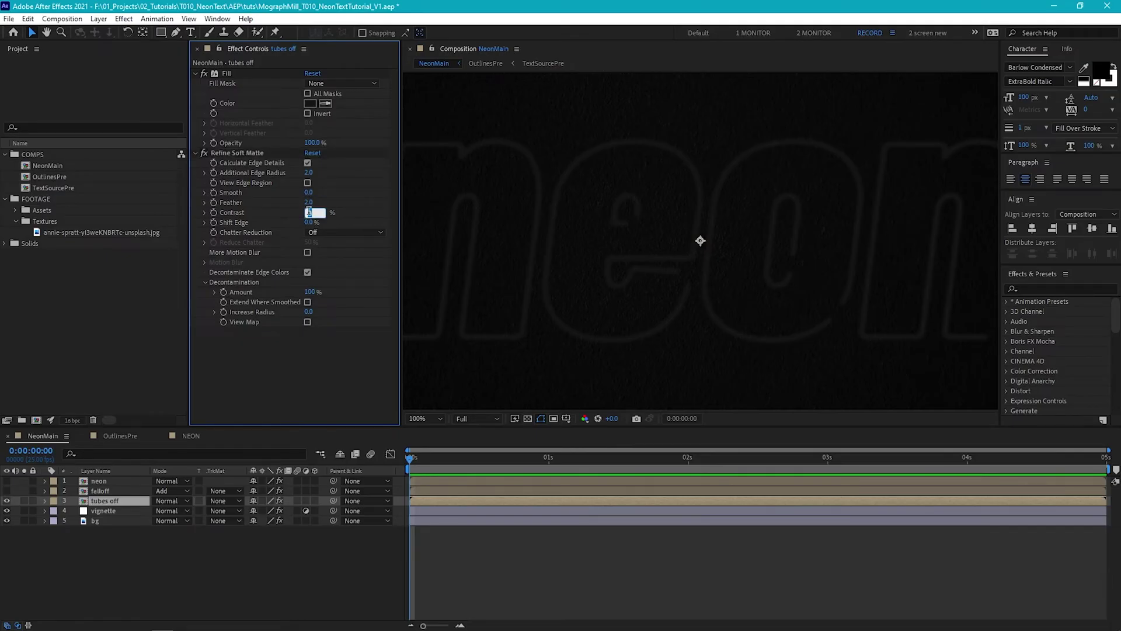
type("5")
key("Return")
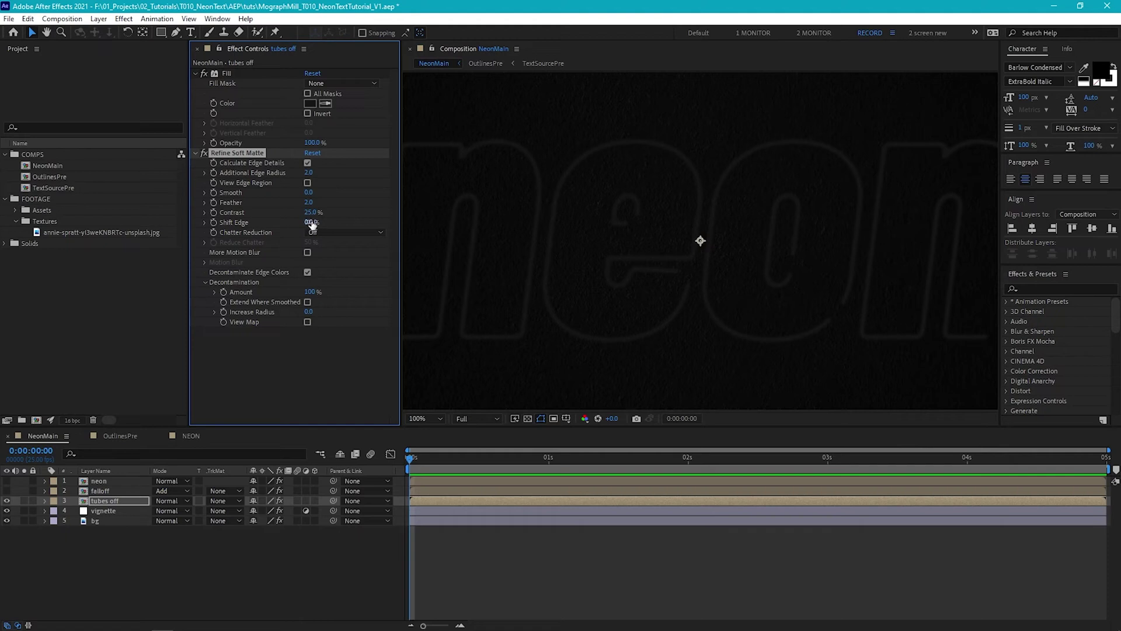
left_click(311, 223)
type("-18")
key("Return")
left_click(195, 153)
- Add an Emboss effect to the tubes off layer with Relief 6 and Contrast 700
left_click(119, 18)
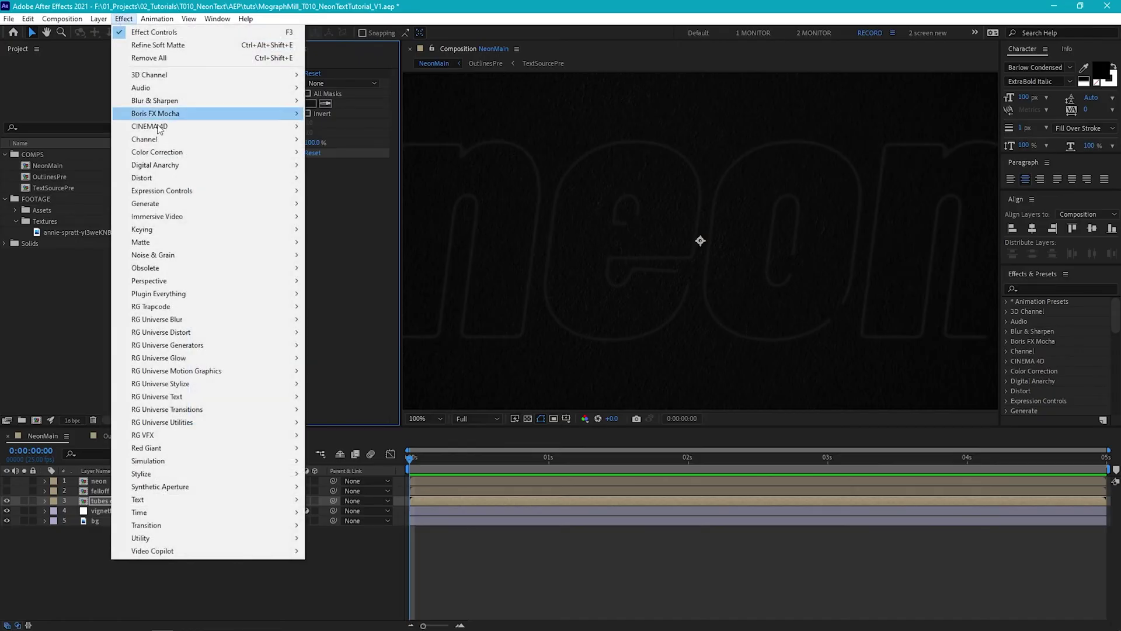
mouse_move(193, 474)
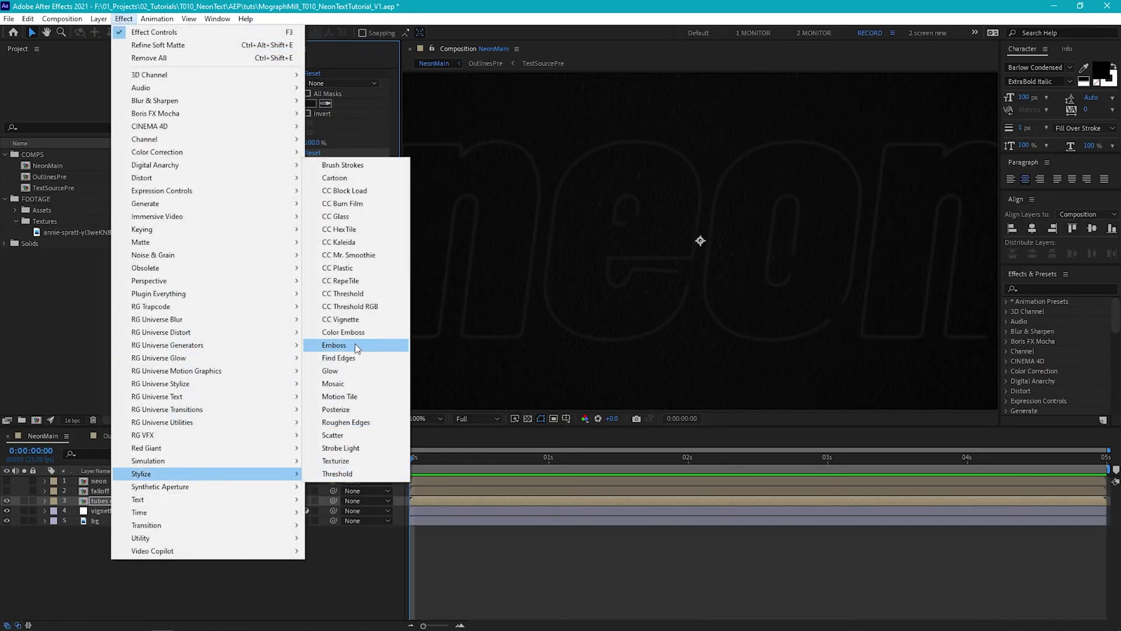
left_click(334, 344)
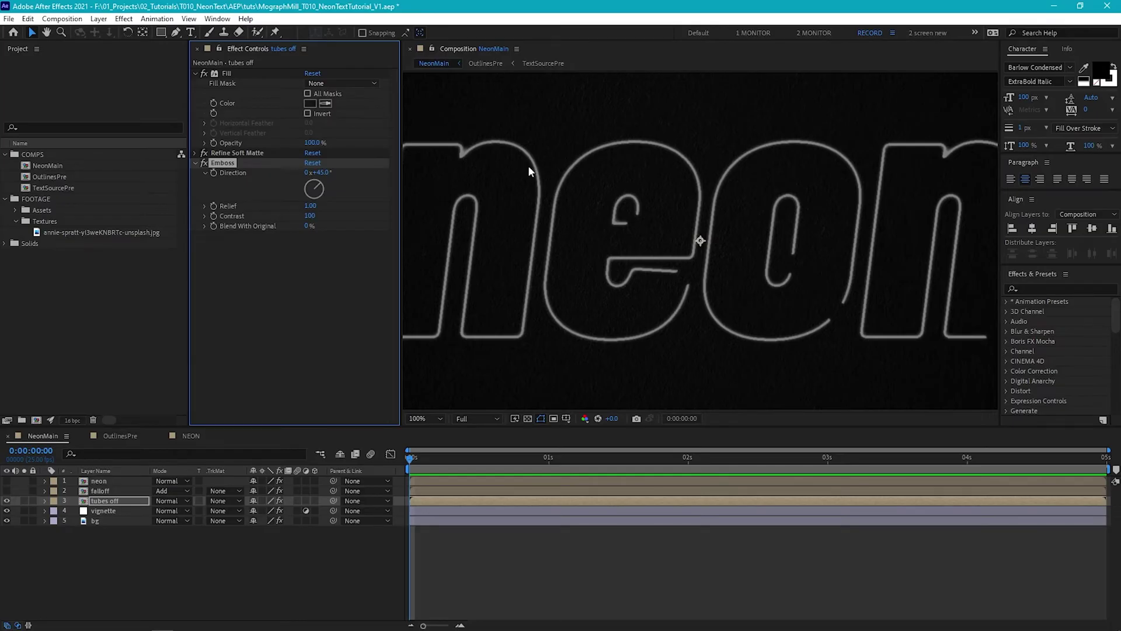
left_click(310, 205)
type("6")
key("Return")
type("700")
key("Return")
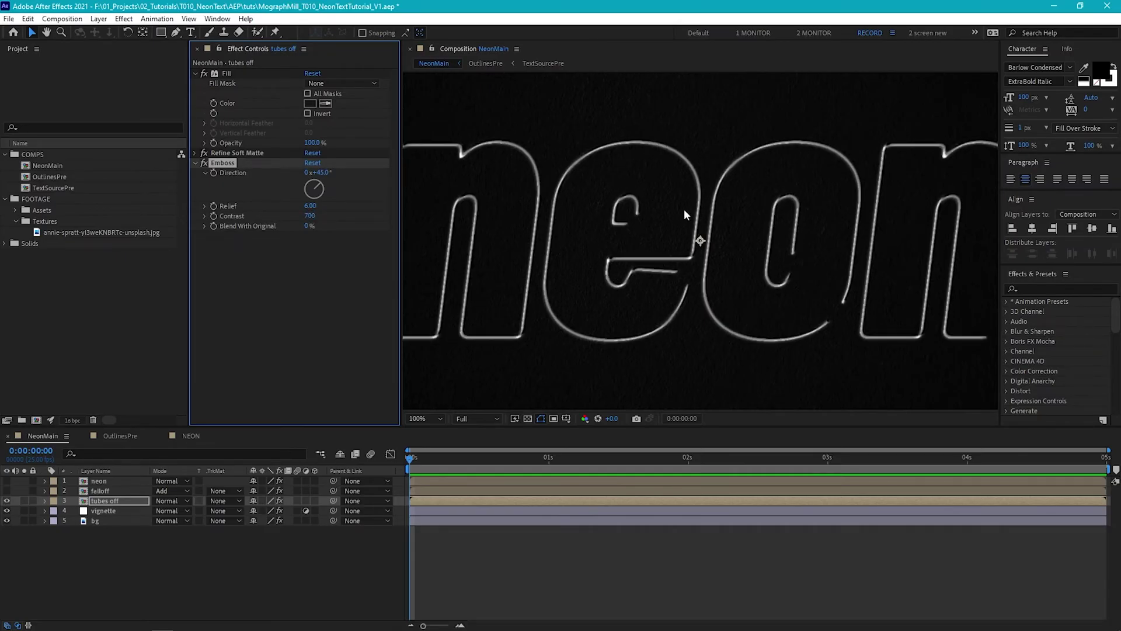
- Set the Emboss Direction to about 198° and Blend With Original to 30%
left_click_drag(318, 173, 385, 175)
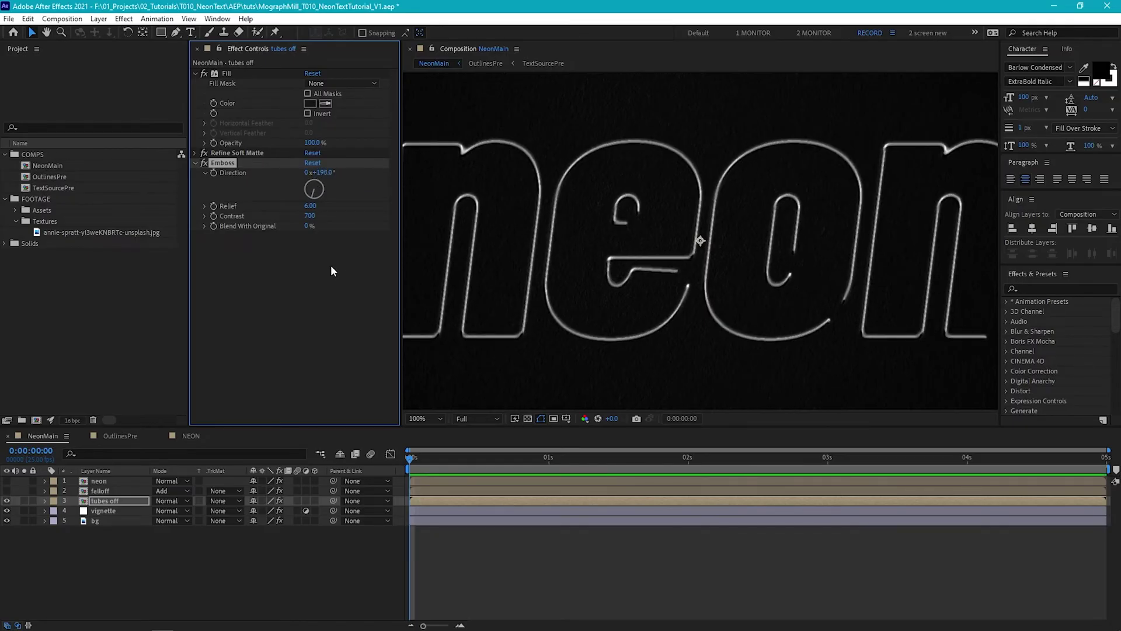
left_click(307, 227)
type("30")
key("Return")
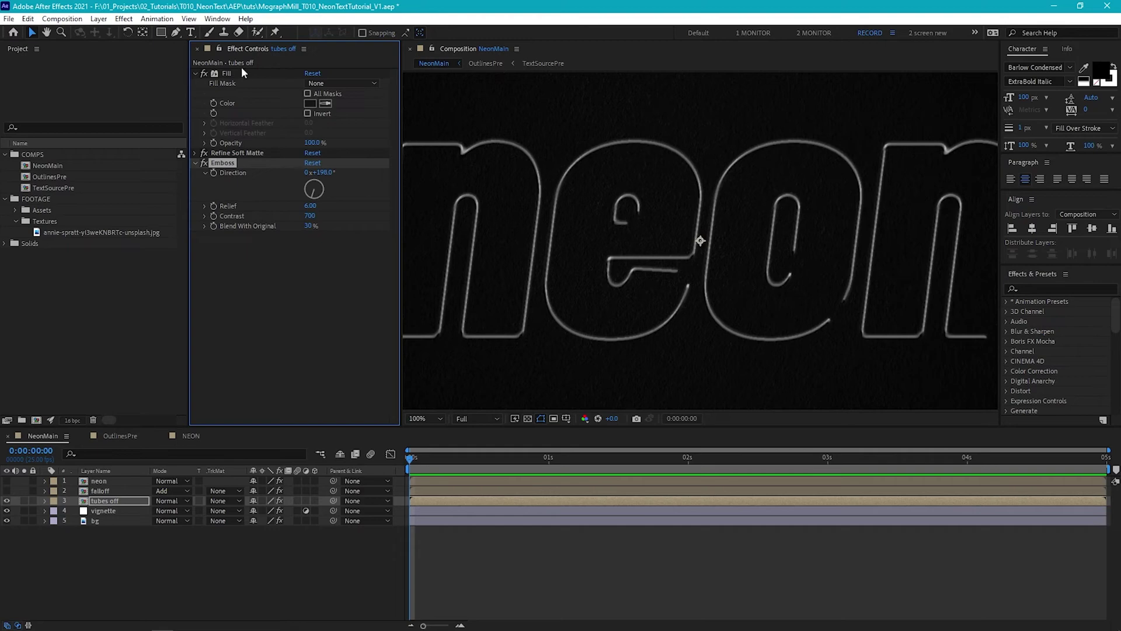
- Add a Colorama effect to the tubes off layer with Modify Alpha and Composite Over Layer turned off
left_click(123, 19)
mouse_move(181, 151)
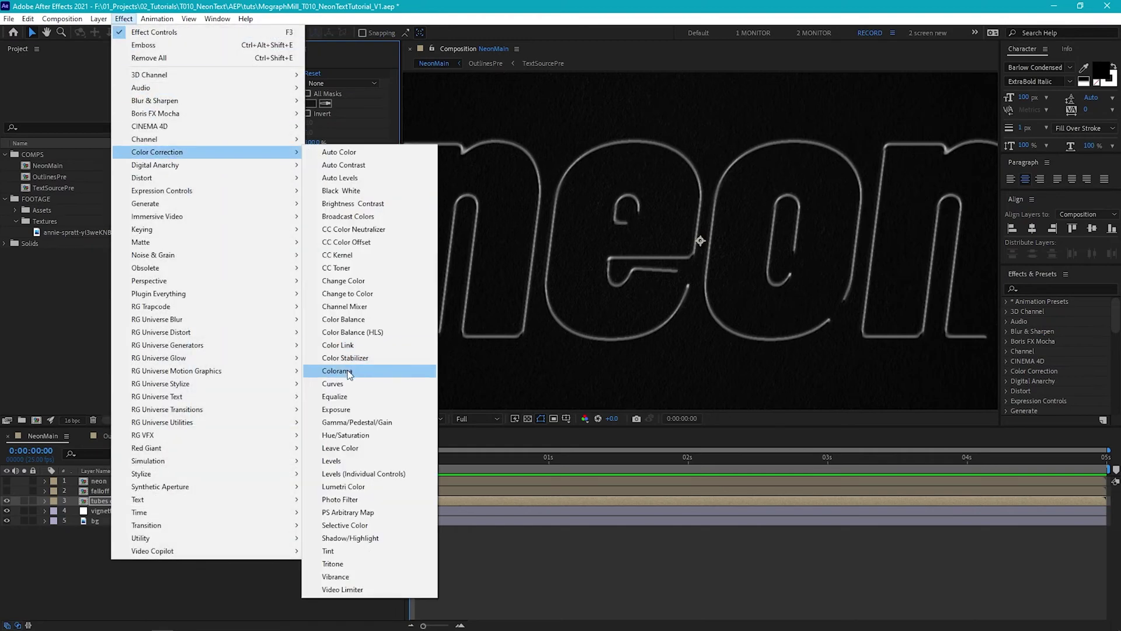
left_click(345, 370)
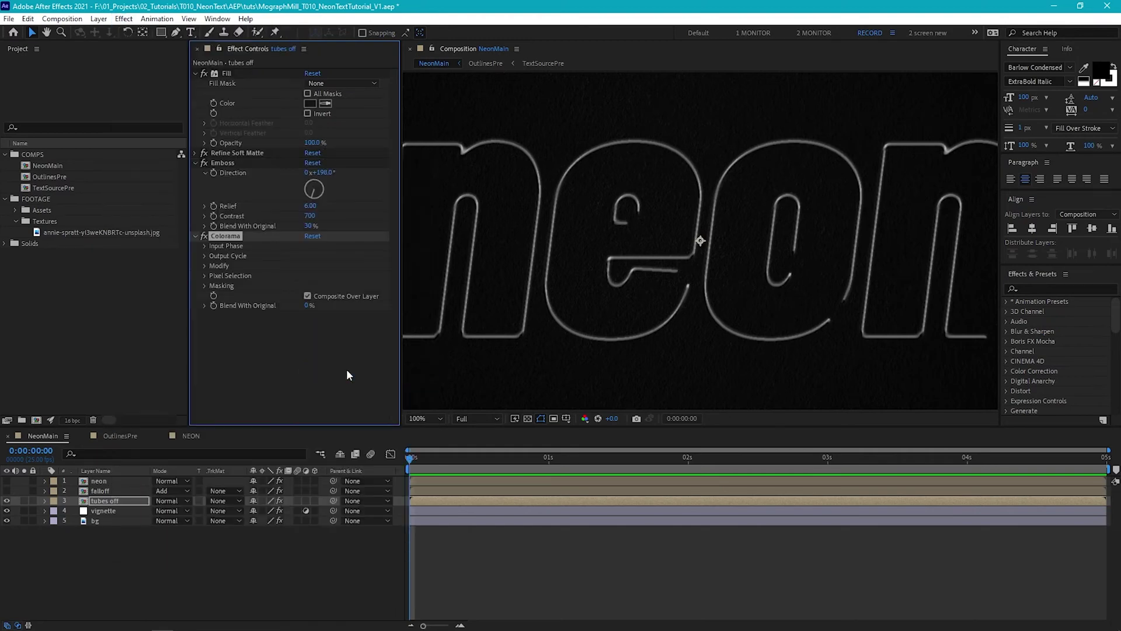
left_click(202, 266)
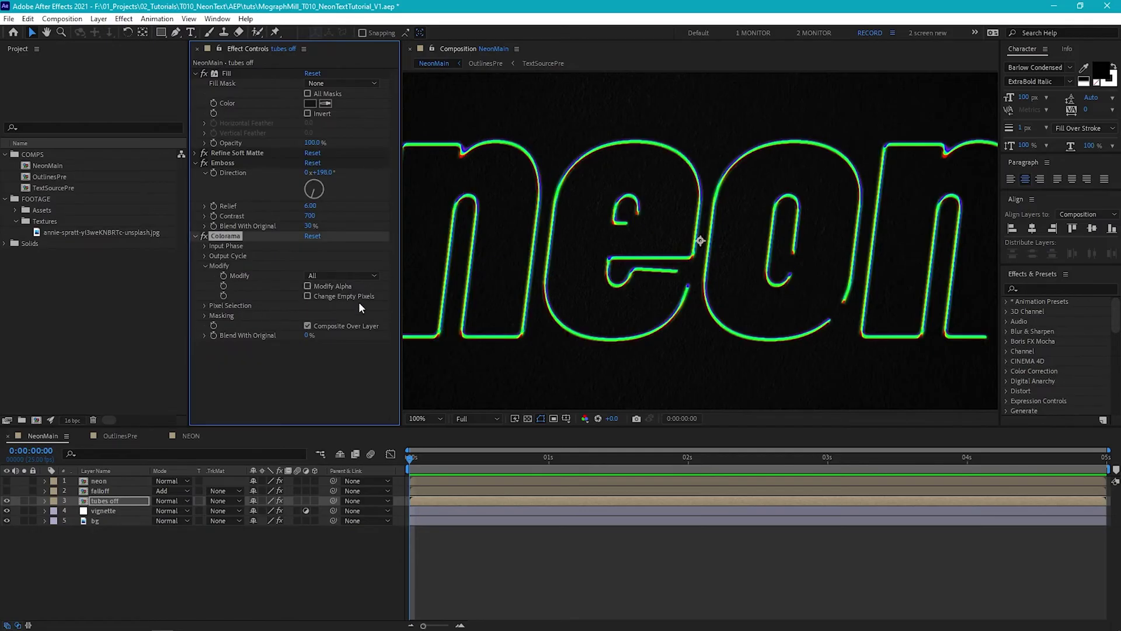
left_click(307, 325)
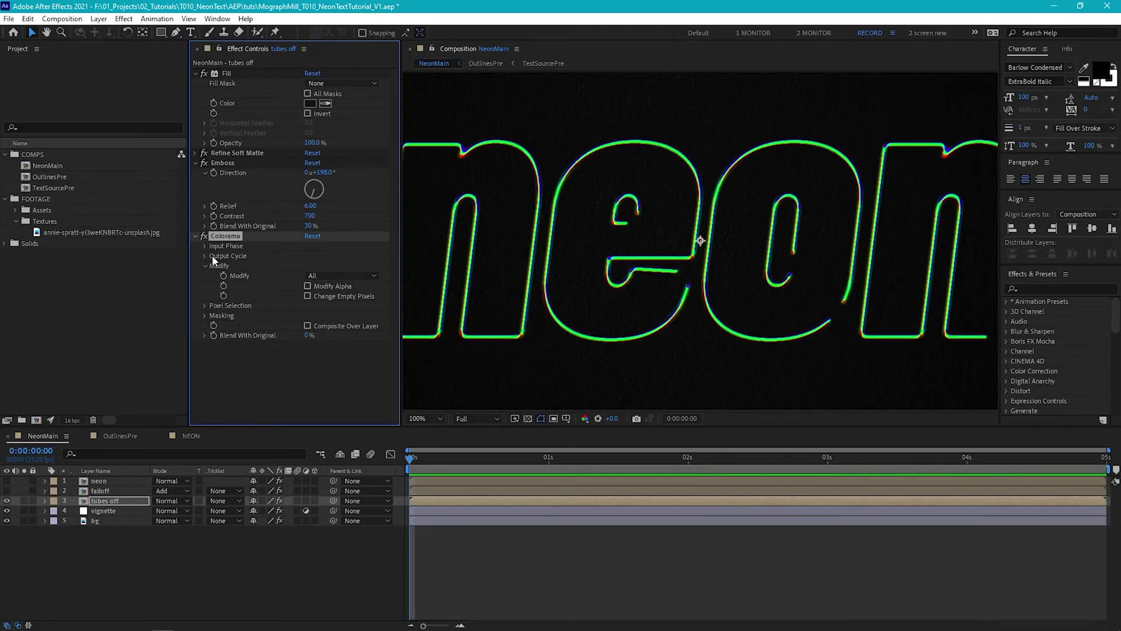
- Expand Colorama's Input Phase and Output Cycle settings and apply the Ramp Grey preset palette
left_click(205, 245)
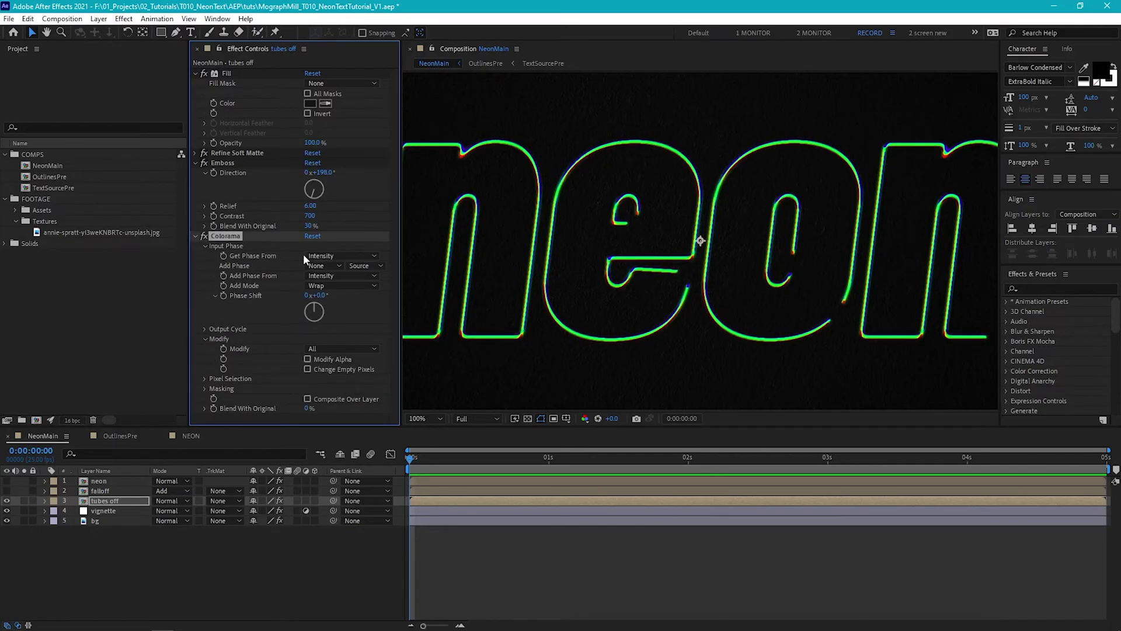
left_click(202, 327)
left_click(341, 269)
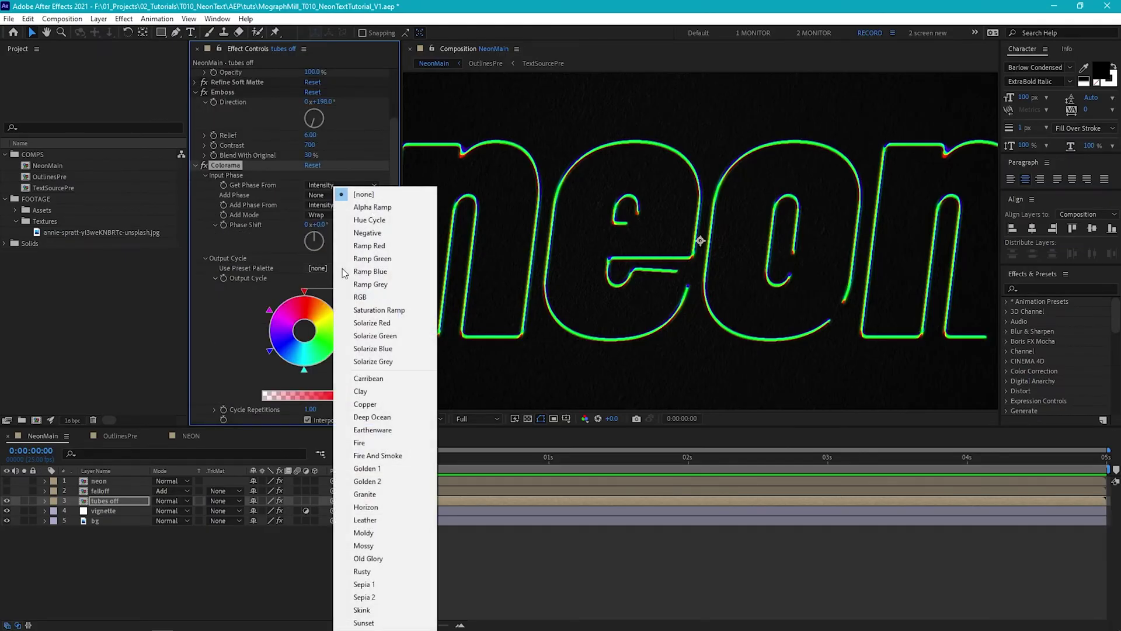
left_click(371, 286)
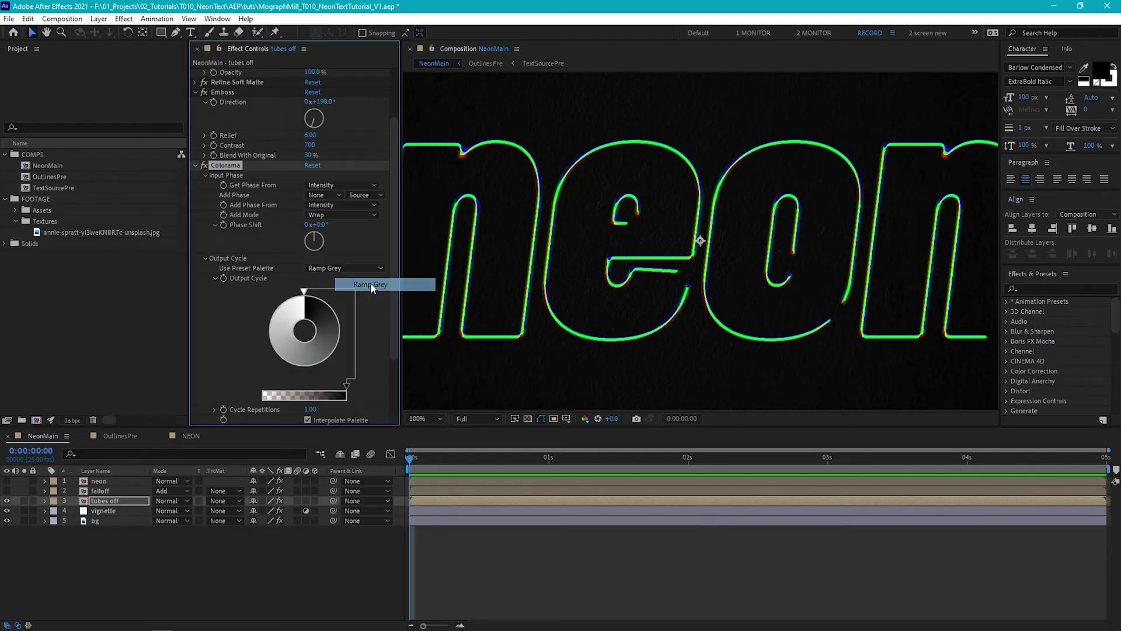
- Edit the Colorama output wheel by moving the white marker to nine o'clock and adding black at six o'clock and white at three o'clock
mouse_move(305, 295)
left_mouse_down()
mouse_move(268, 312)
mouse_move(268, 335)
left_mouse_up()
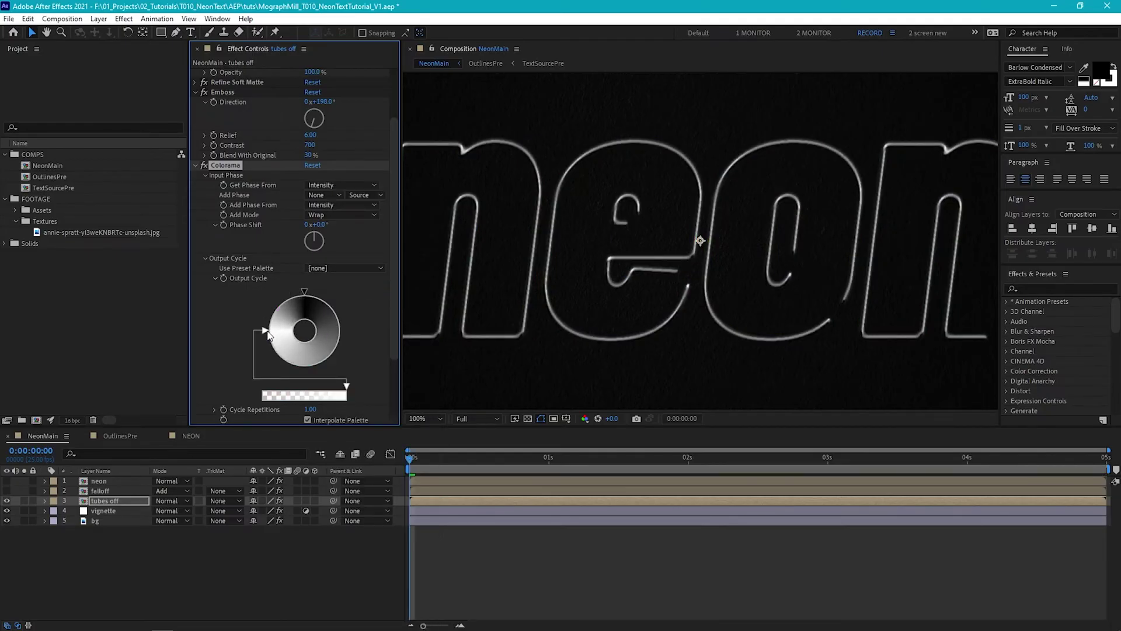
double_click(305, 369)
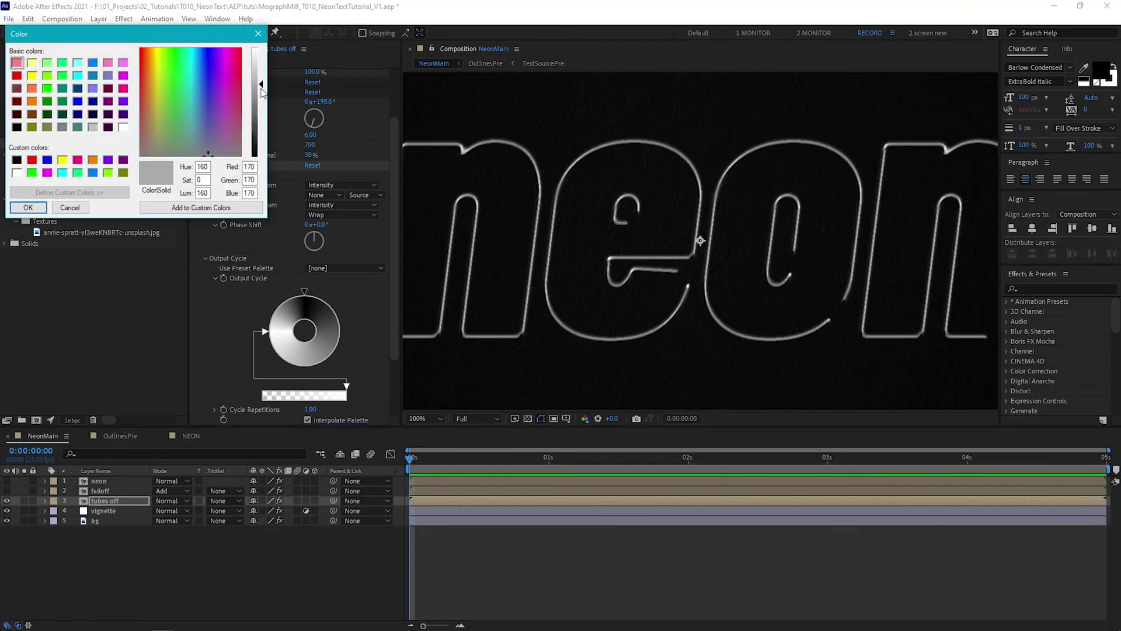
left_click_drag(261, 88, 262, 156)
left_click(28, 207)
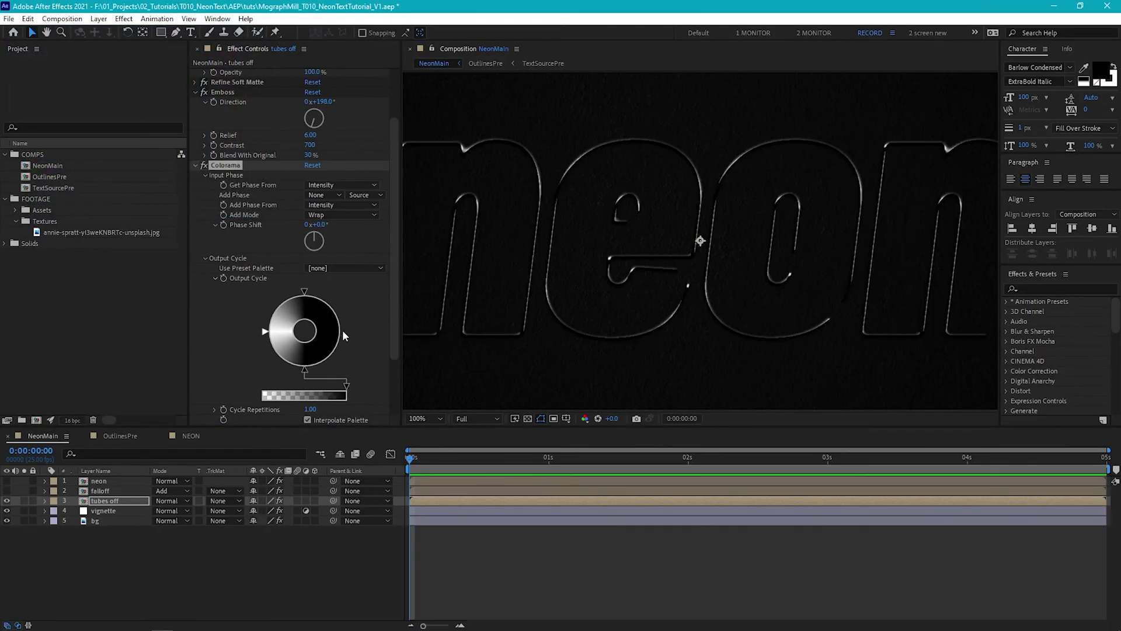
double_click(339, 331)
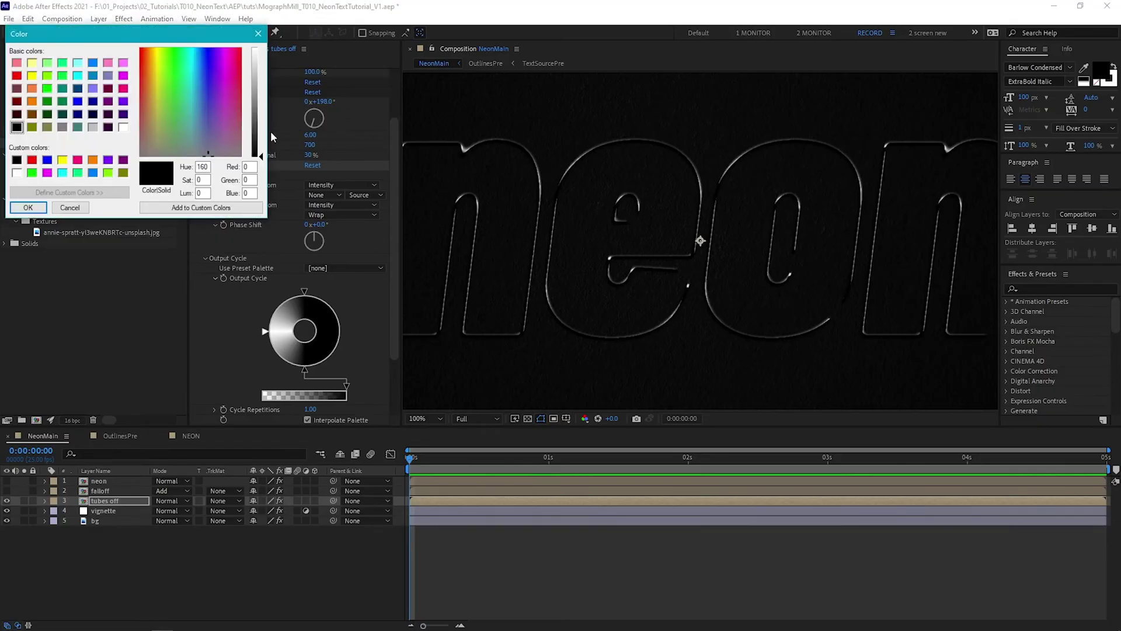
left_click(28, 207)
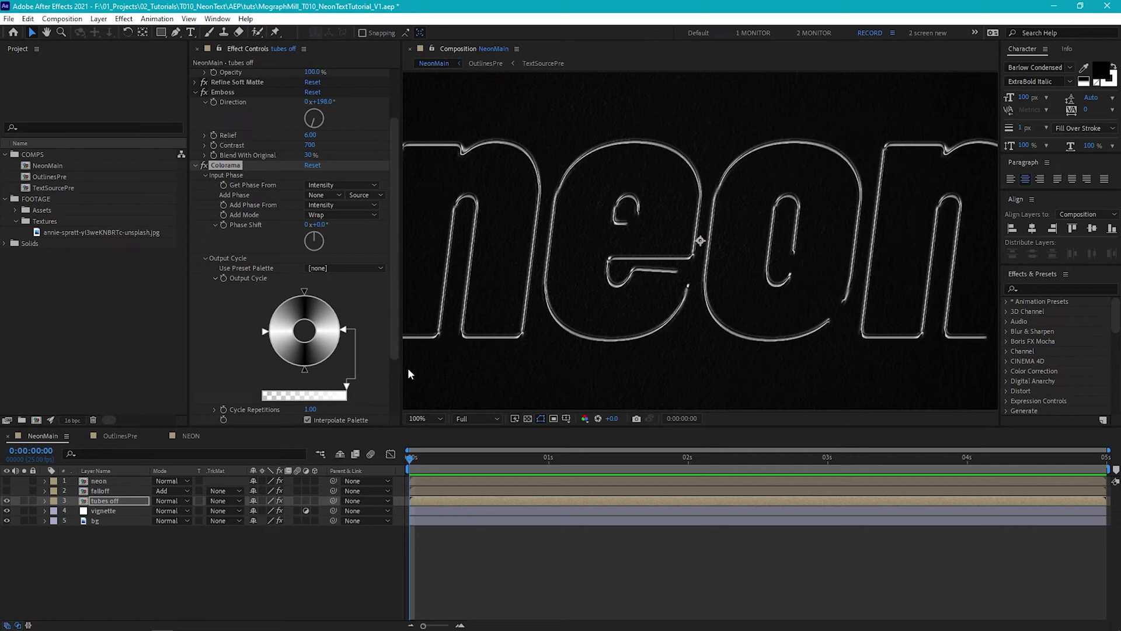
- Set Colorama's Cycle Repetitions to 1.4 and Blend With Original to 40%, and collapse the effect
left_click(310, 408)
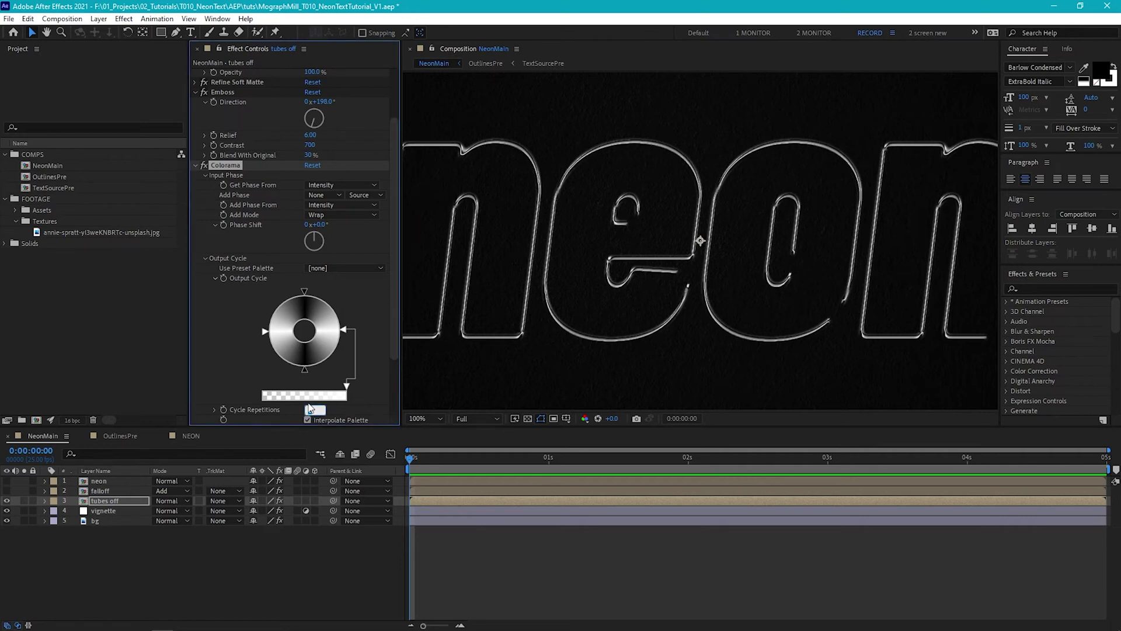
type("1.4")
key("Return")
scroll(310, 409, "down", 3)
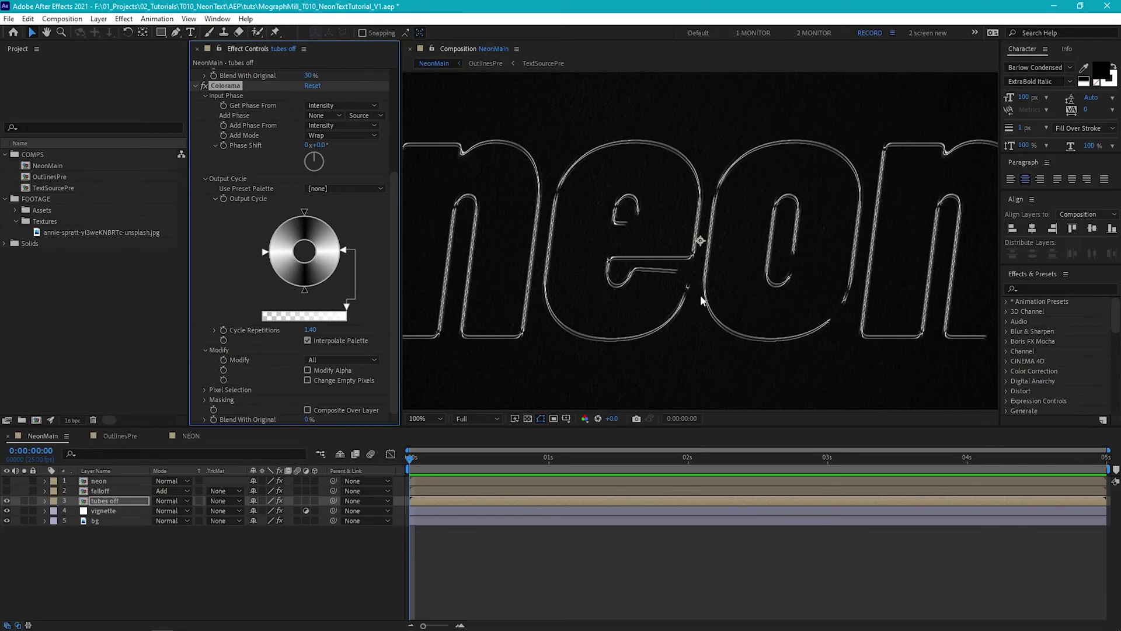
left_click(308, 420)
type("40")
key("Return")
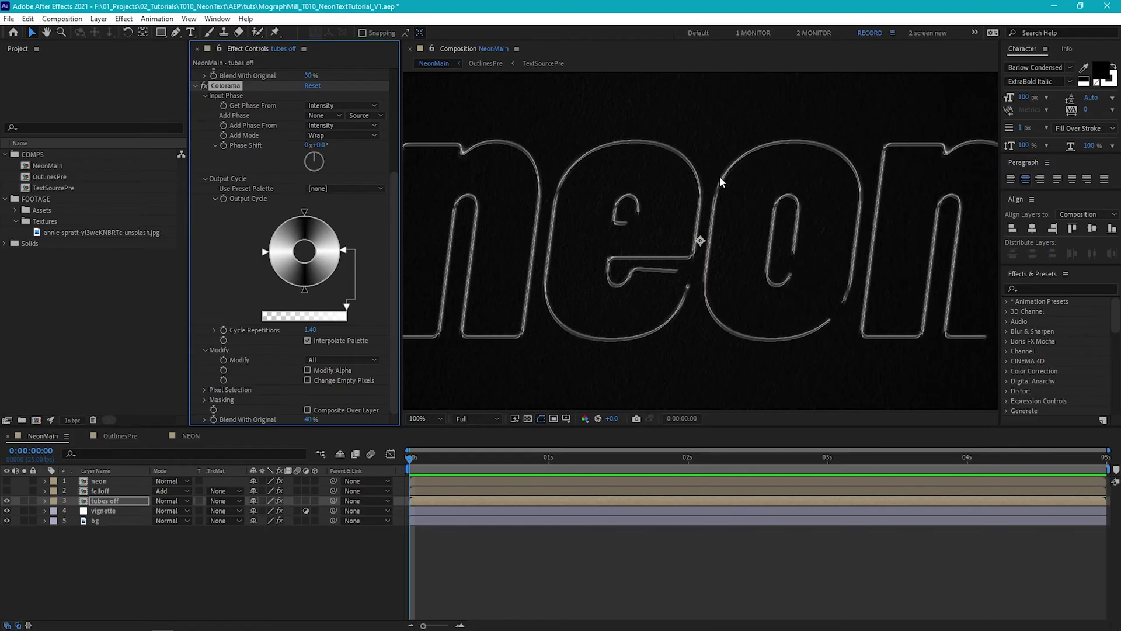
left_click(195, 85)
- Add a Curves effect to the tubes off layer and reshape its RGB curve from the midpoint
left_click(124, 18)
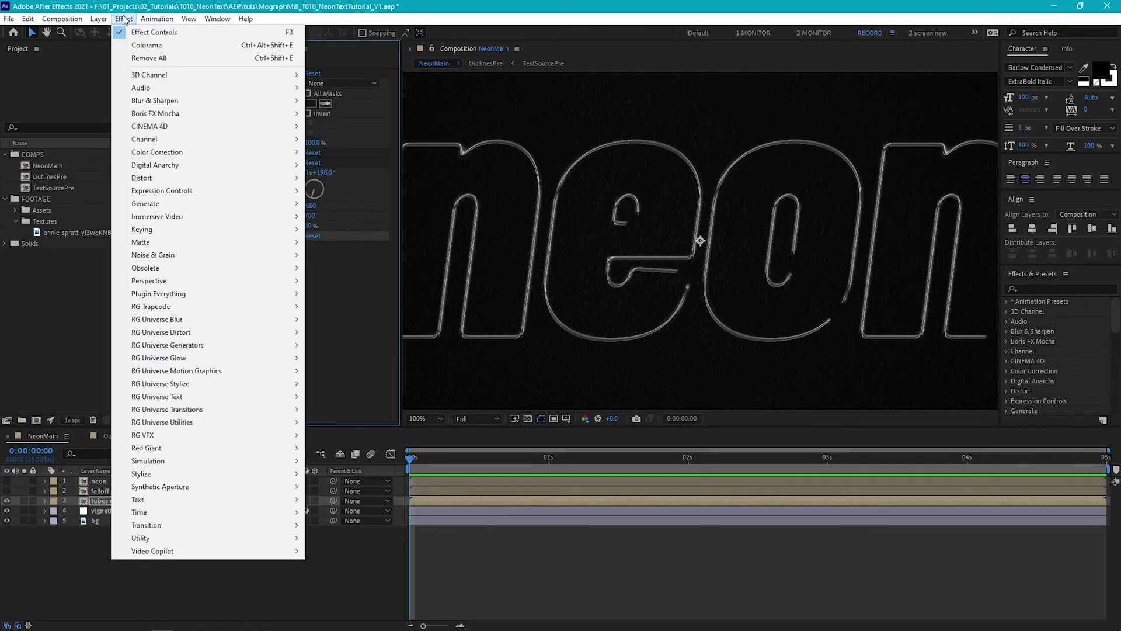
mouse_move(280, 152)
left_click(374, 382)
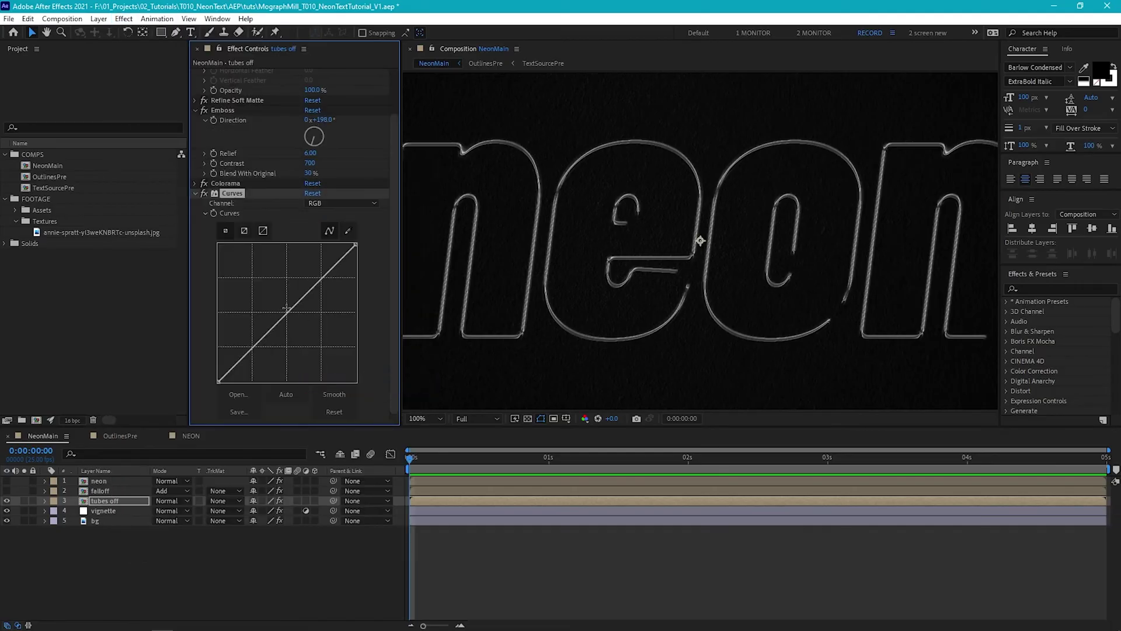
left_click_drag(286, 311, 287, 252)
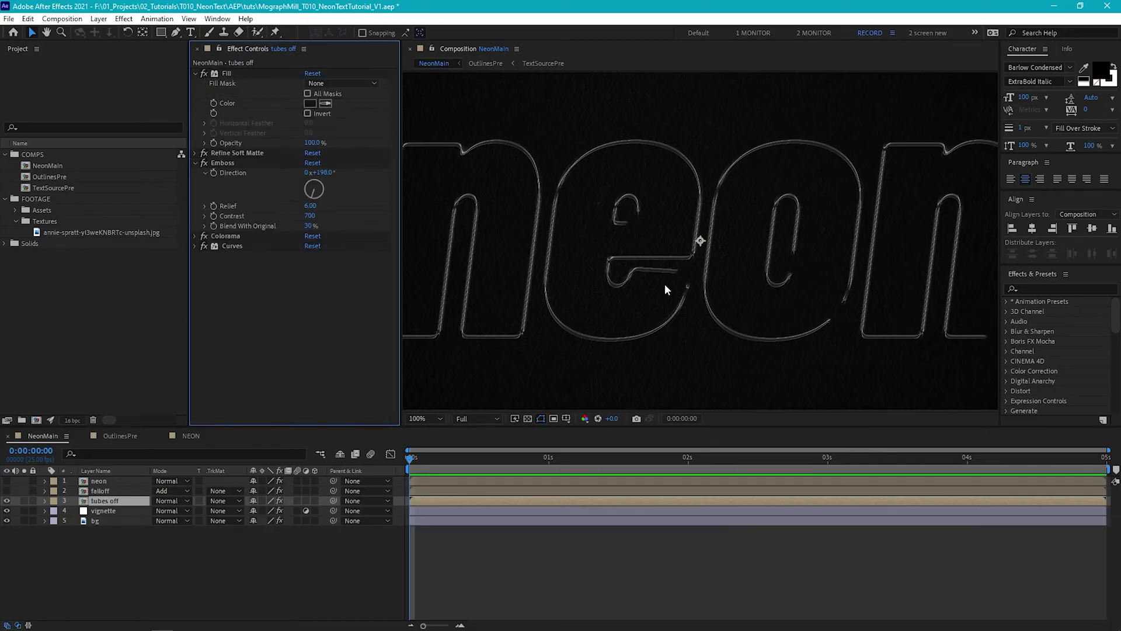
- Add a Drop Shadow to the tubes off layer with 62% opacity, 199° direction, distance 14 and softness 11
left_click(124, 19)
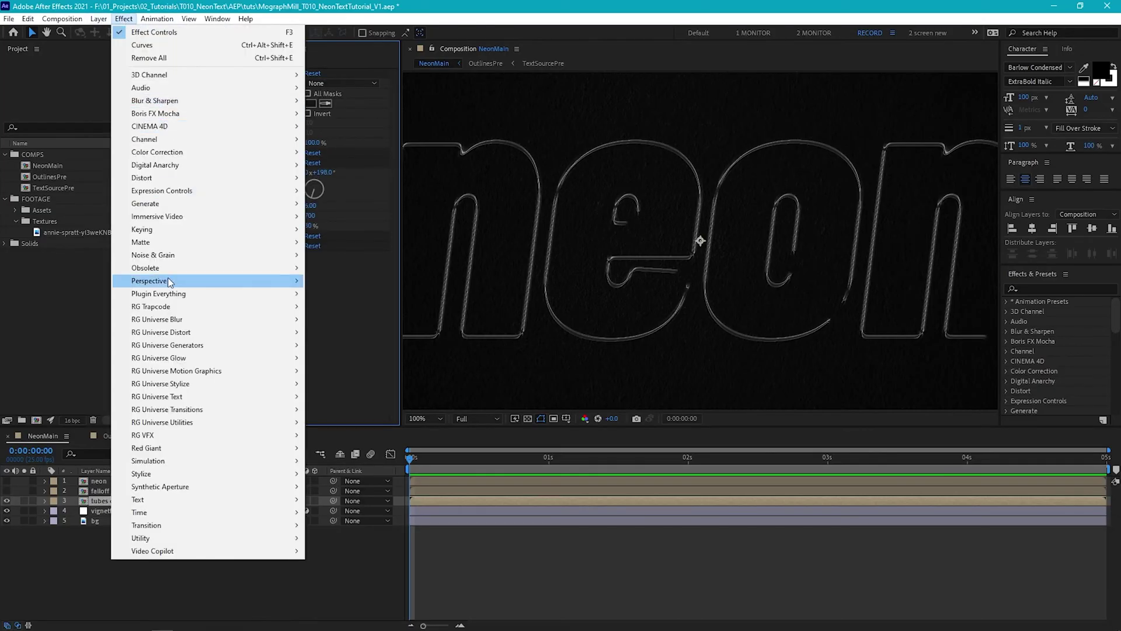
left_click(354, 383)
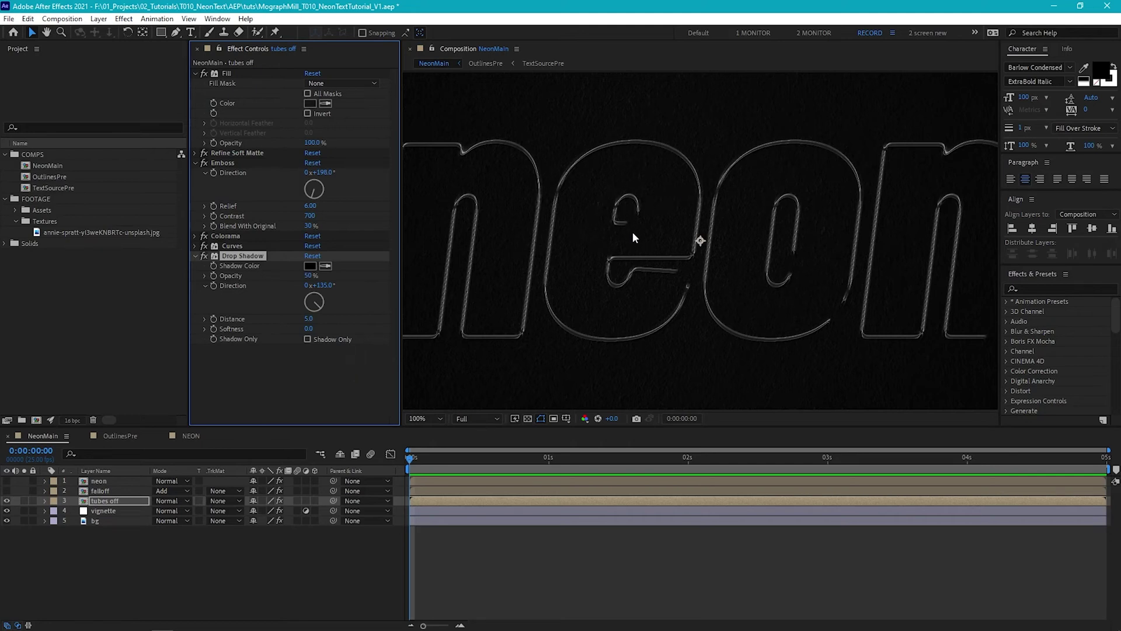
left_click_drag(318, 309, 309, 316)
left_click_drag(308, 319, 316, 329)
left_click_drag(309, 276, 316, 275)
left_click_drag(309, 319, 310, 319)
key("comma")
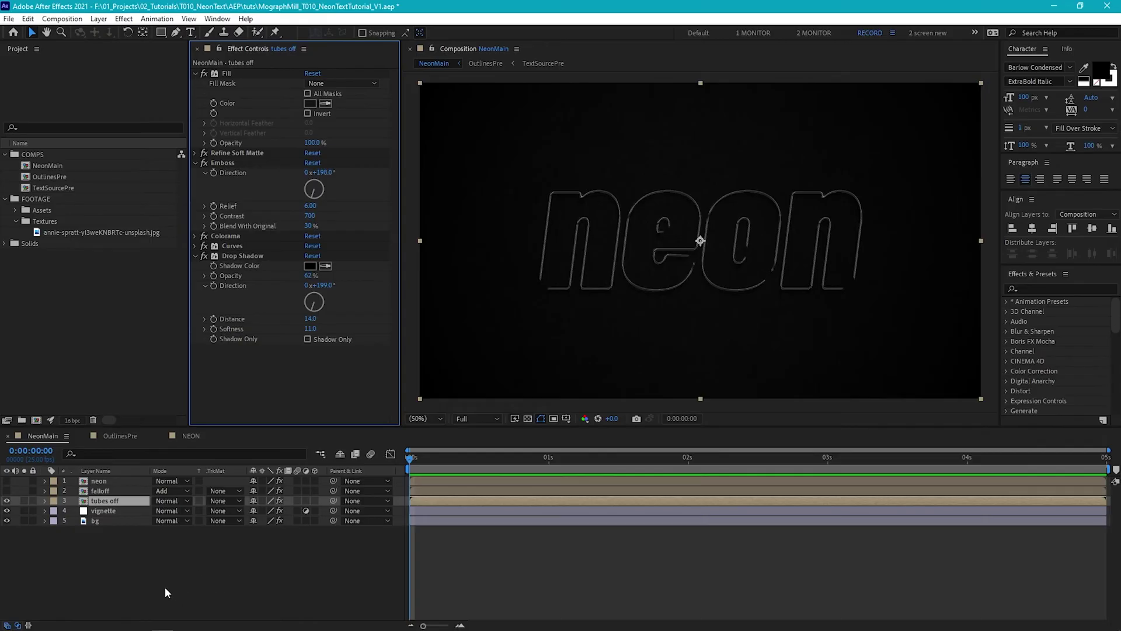
- Show the neon layer and hide the tubes off, vignette and bg layers
left_click(7, 481)
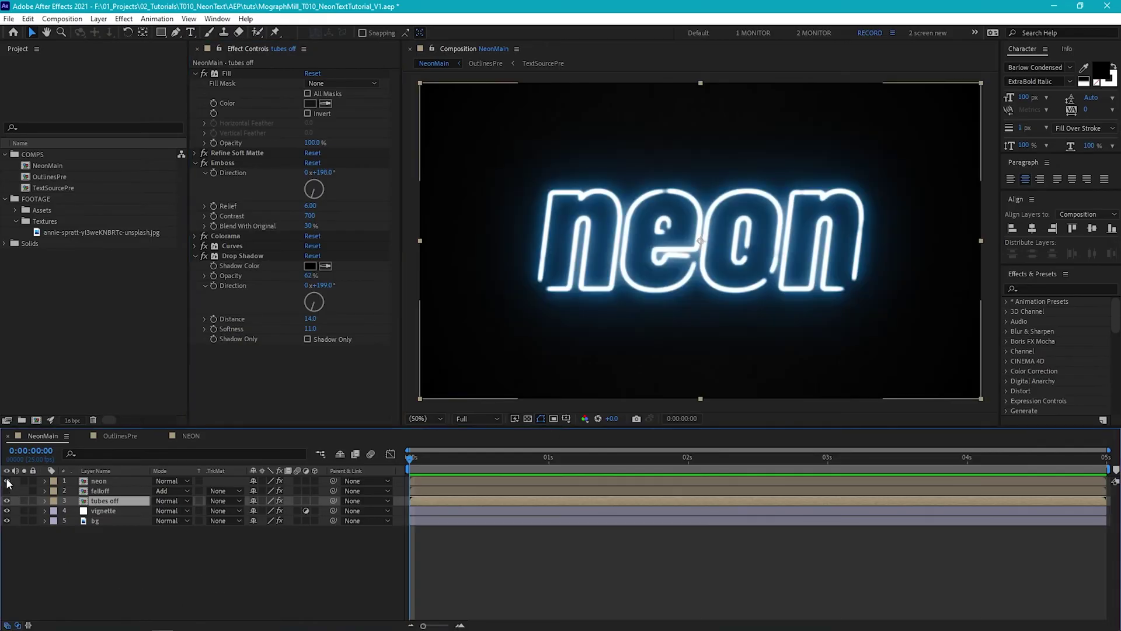
left_click_drag(7, 490, 7, 520)
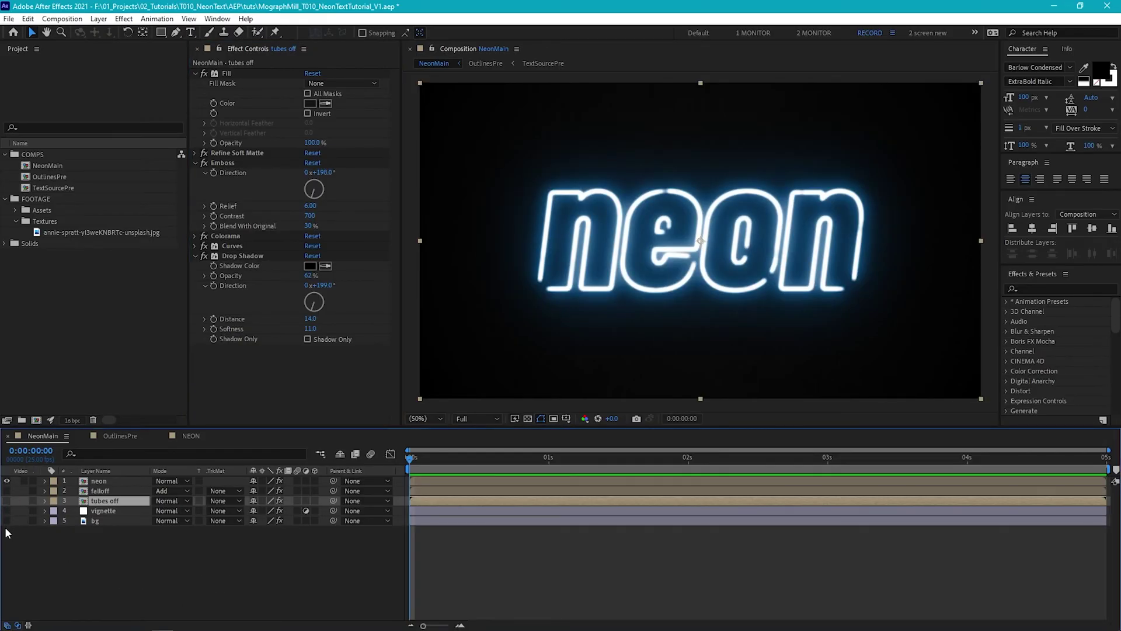
left_click(145, 568)
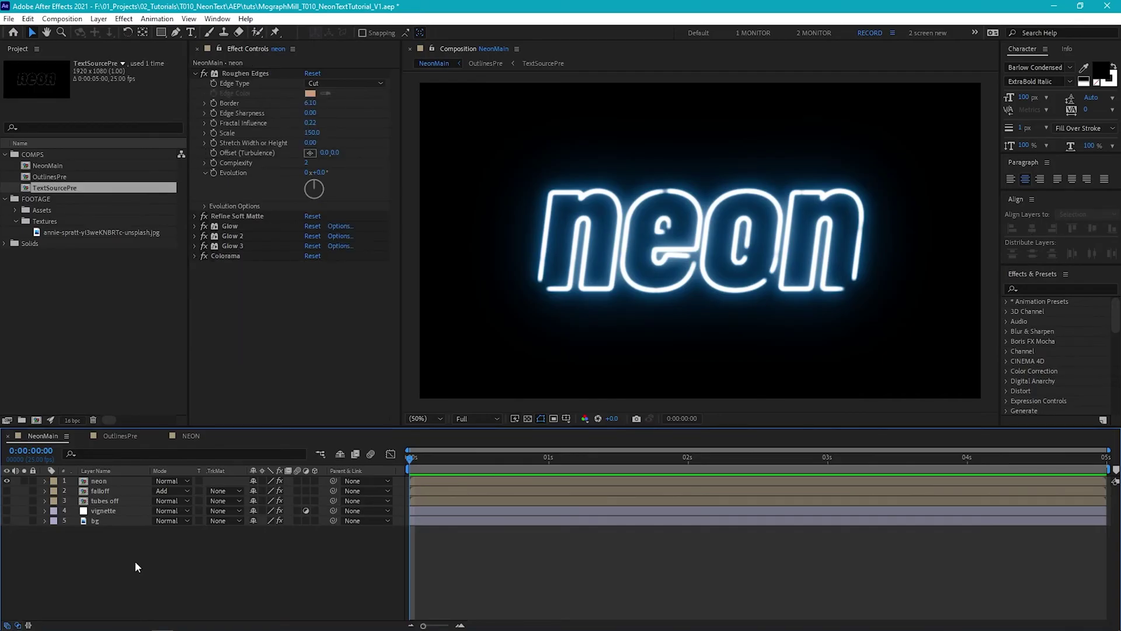
- Try lowering the neon layer's opacity to 33% and the source text's opacity in TextSourcePre to 13%
left_click(113, 482)
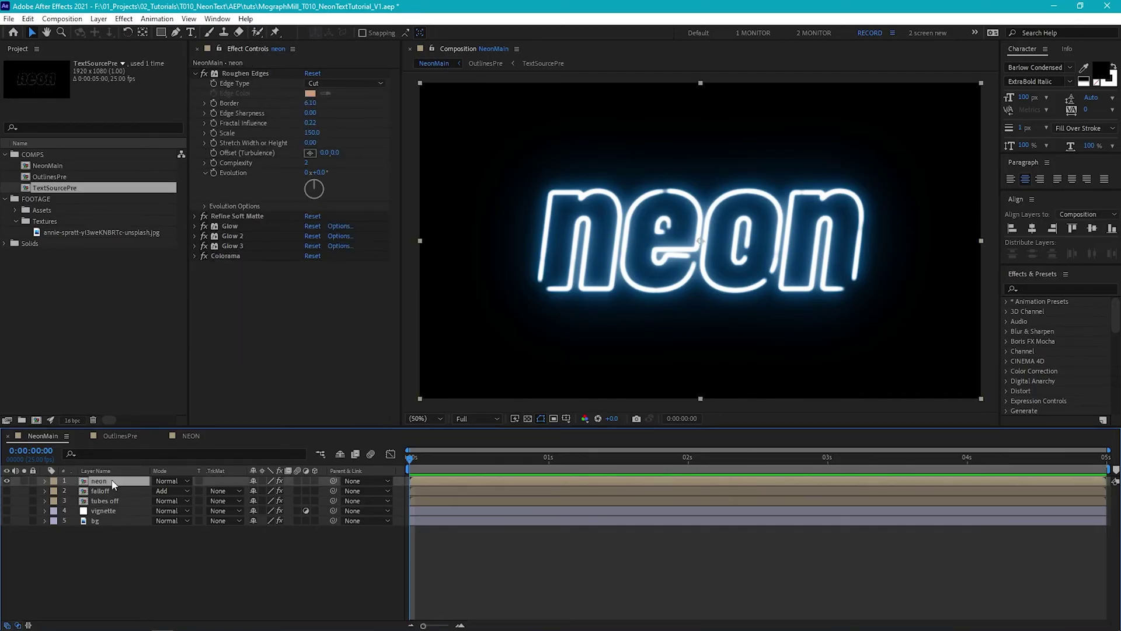
key("t")
left_click(257, 491)
type("33")
key("Return")
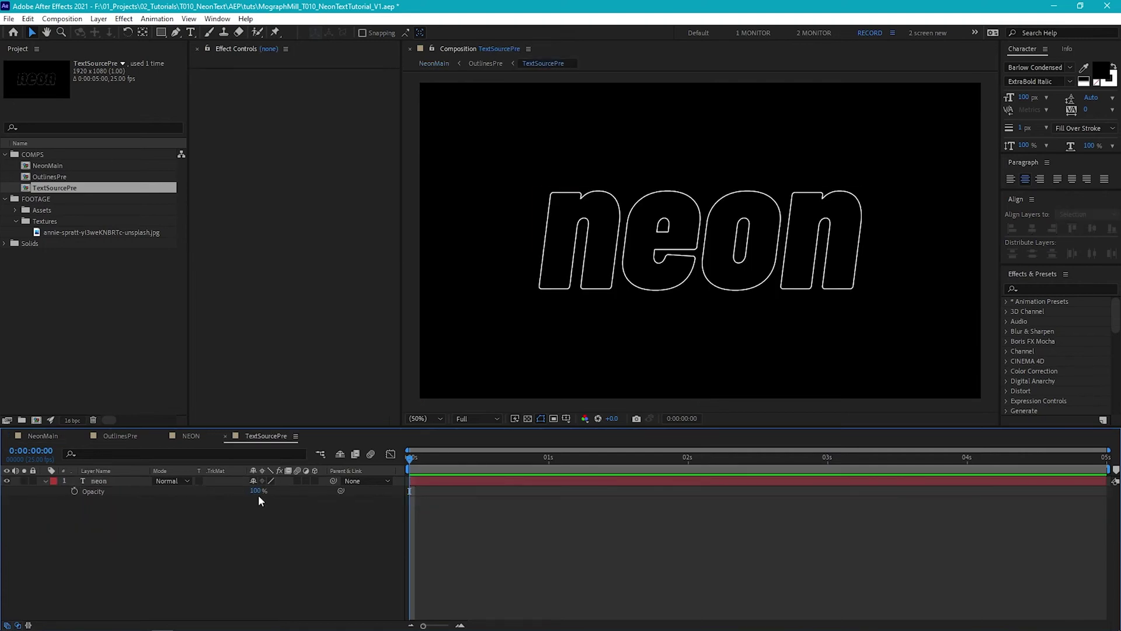
left_click_drag(257, 491, 209, 493)
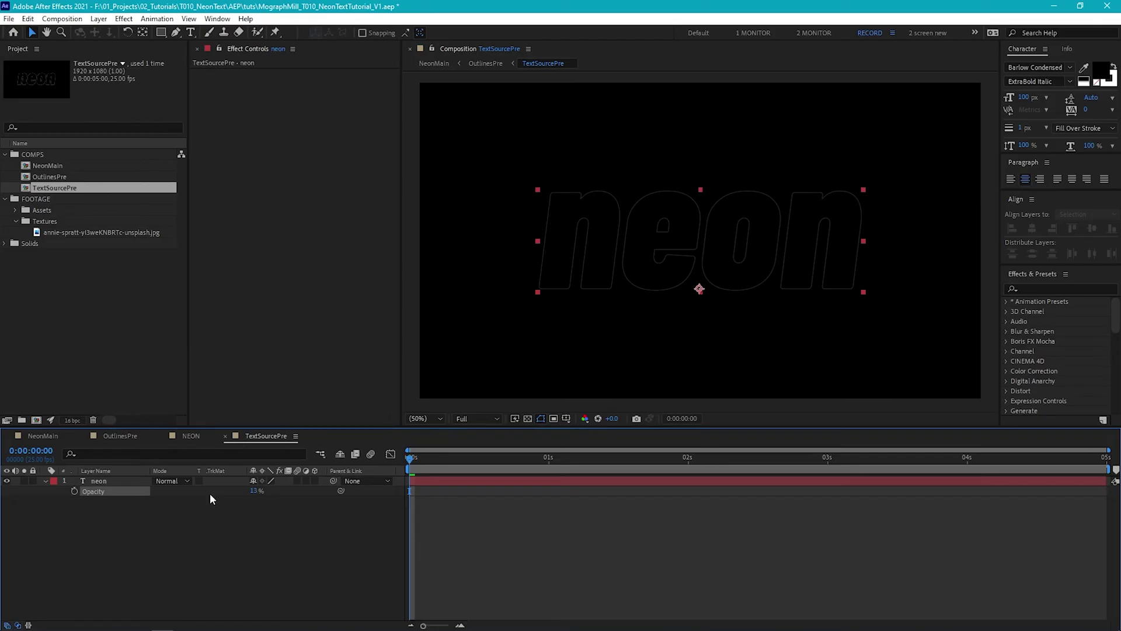
left_click(63, 436)
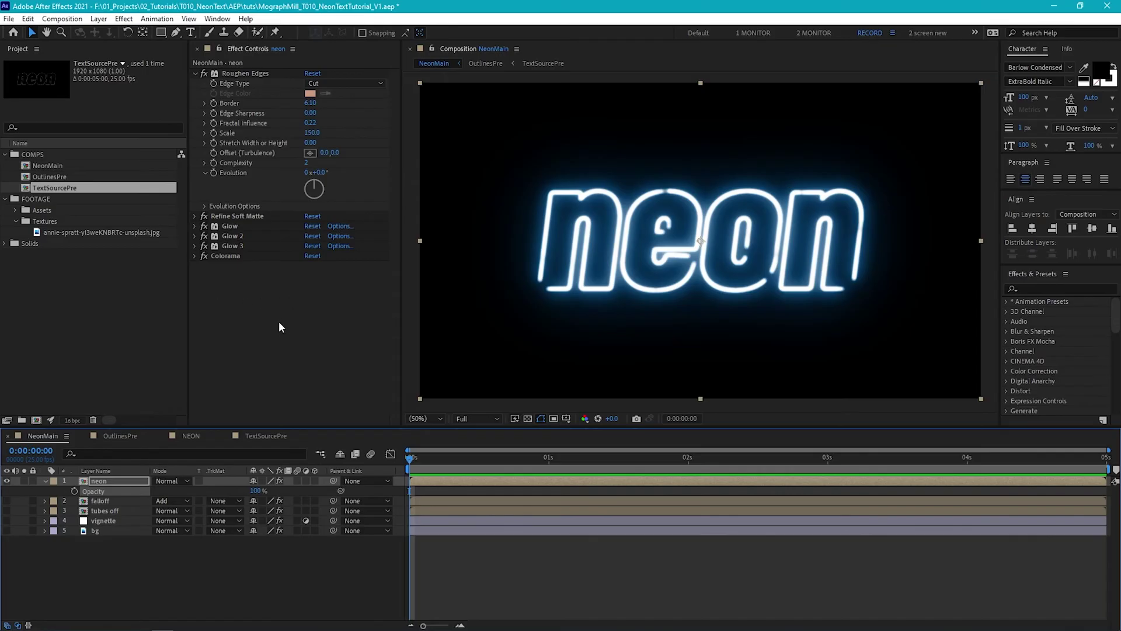
- Create a white solid named NeonMatte, move it beneath the bg layer and hide it
left_click(194, 570)
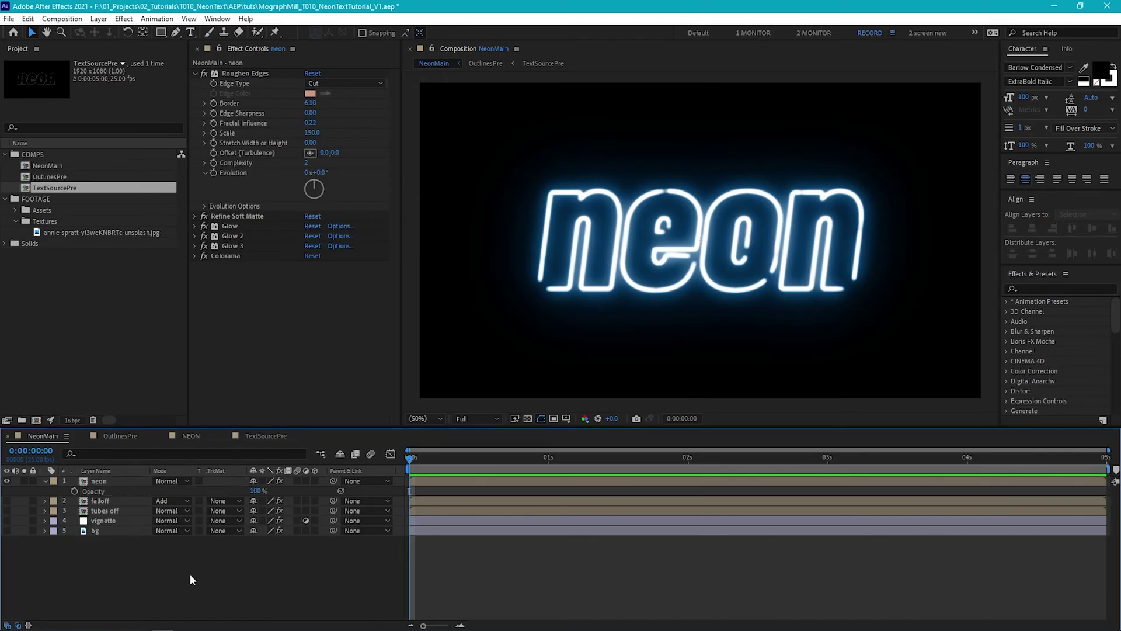
key("ctrl+y")
left_click(625, 372)
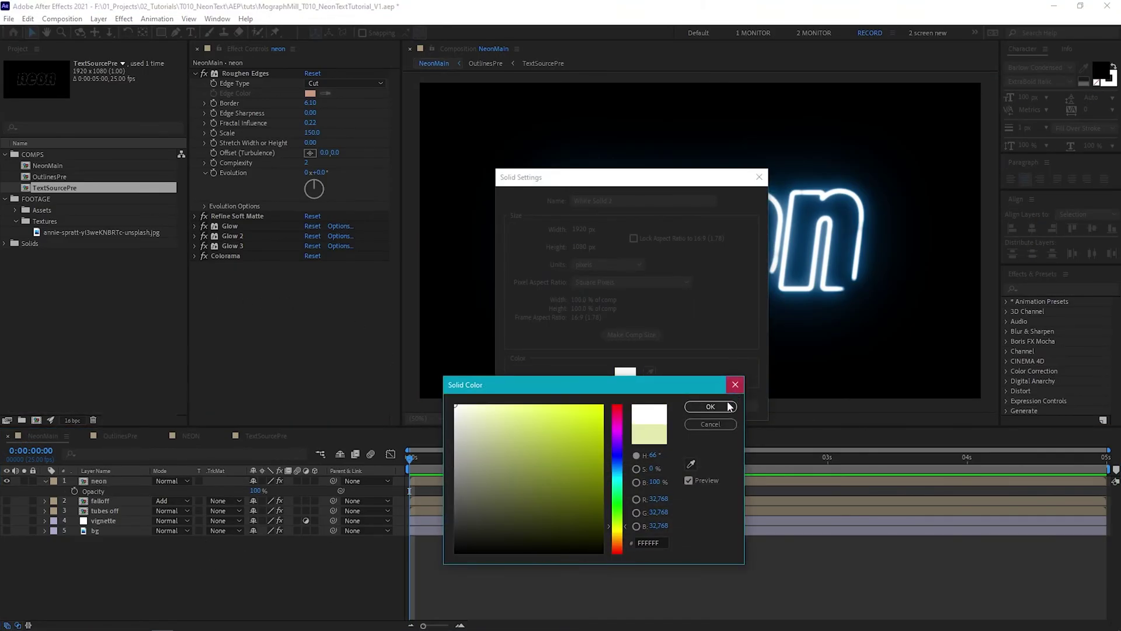
left_click(709, 406)
left_click(631, 199)
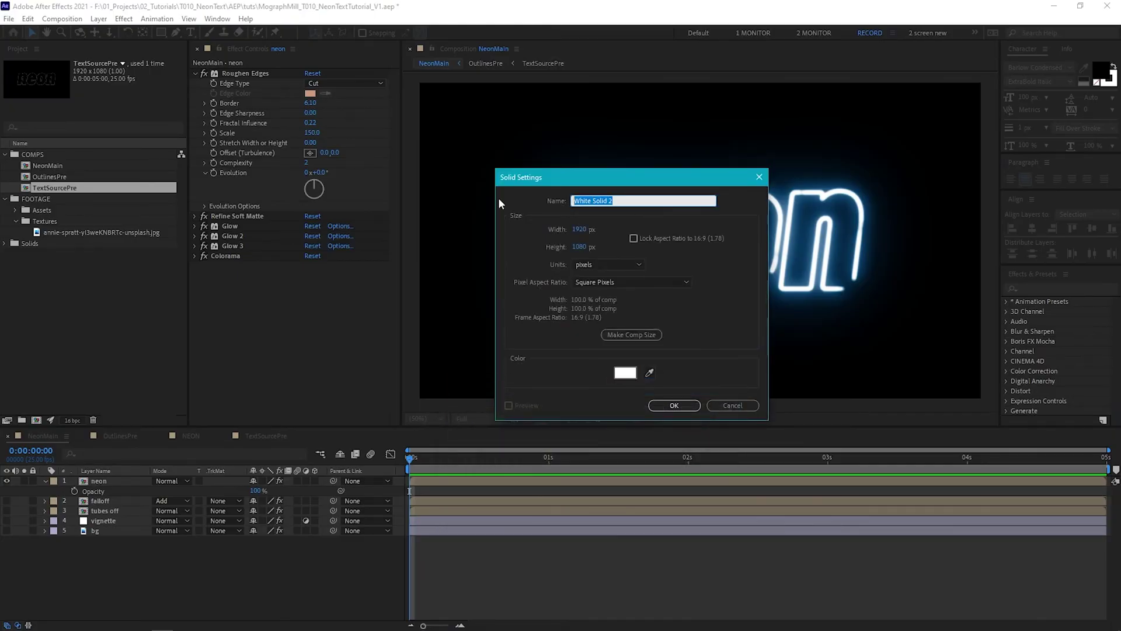
type("NeonMatte")
key("Return")
left_click_drag(128, 481, 125, 562)
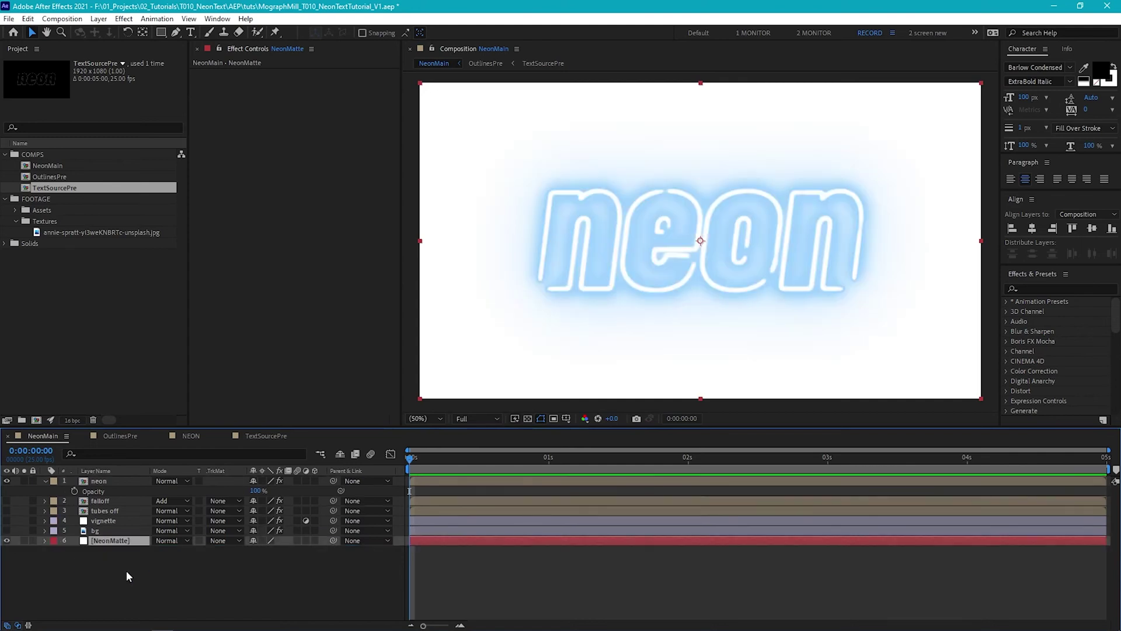
left_click(6, 540)
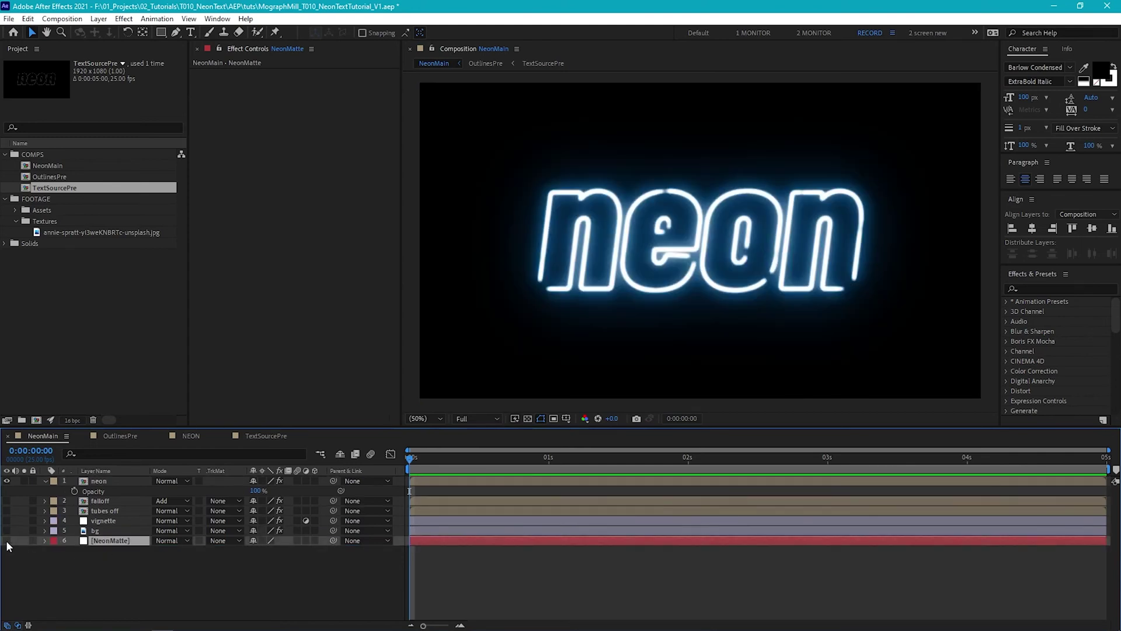
- Add a Set Matte effect to the neon layer and place it between Refine Soft Matte and the first Glow
left_click(109, 480)
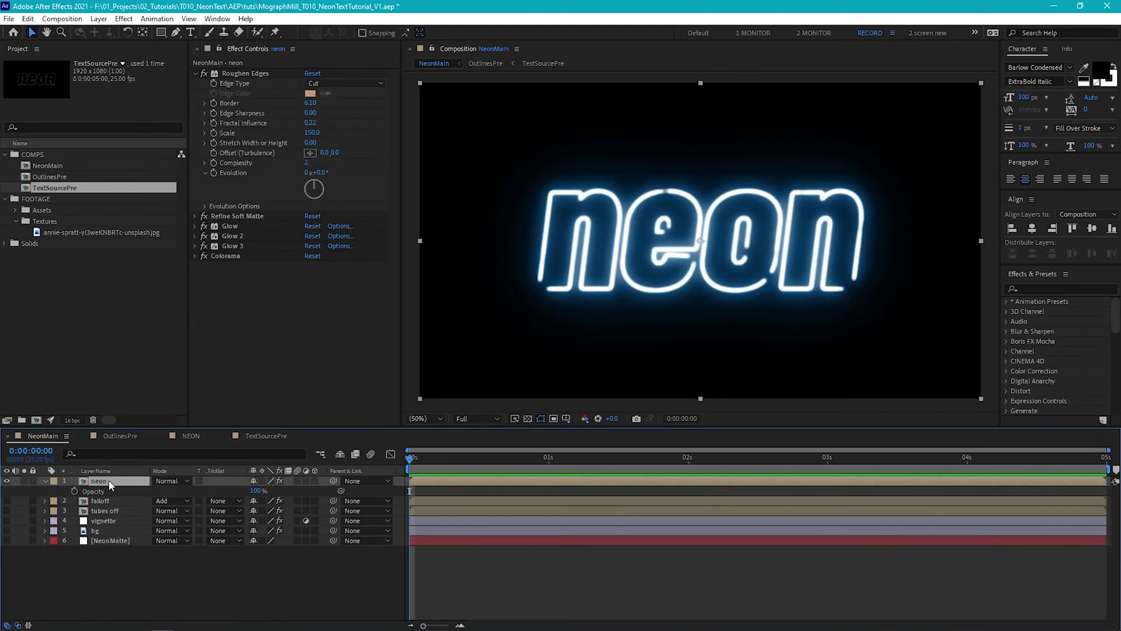
left_click(280, 480)
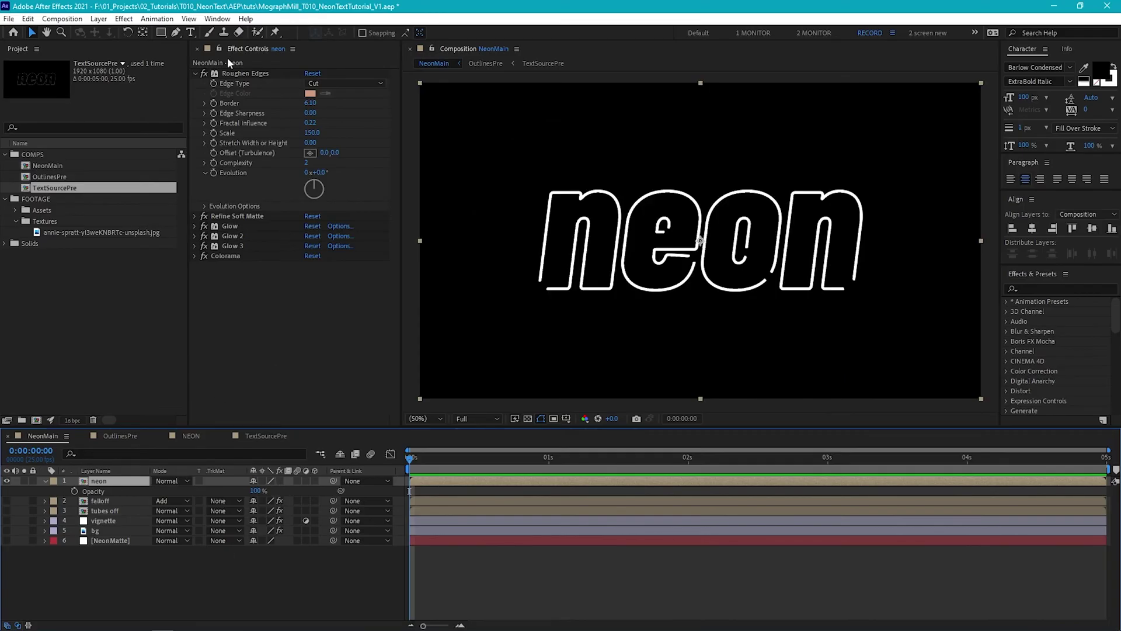
left_click(124, 18)
mouse_move(175, 139)
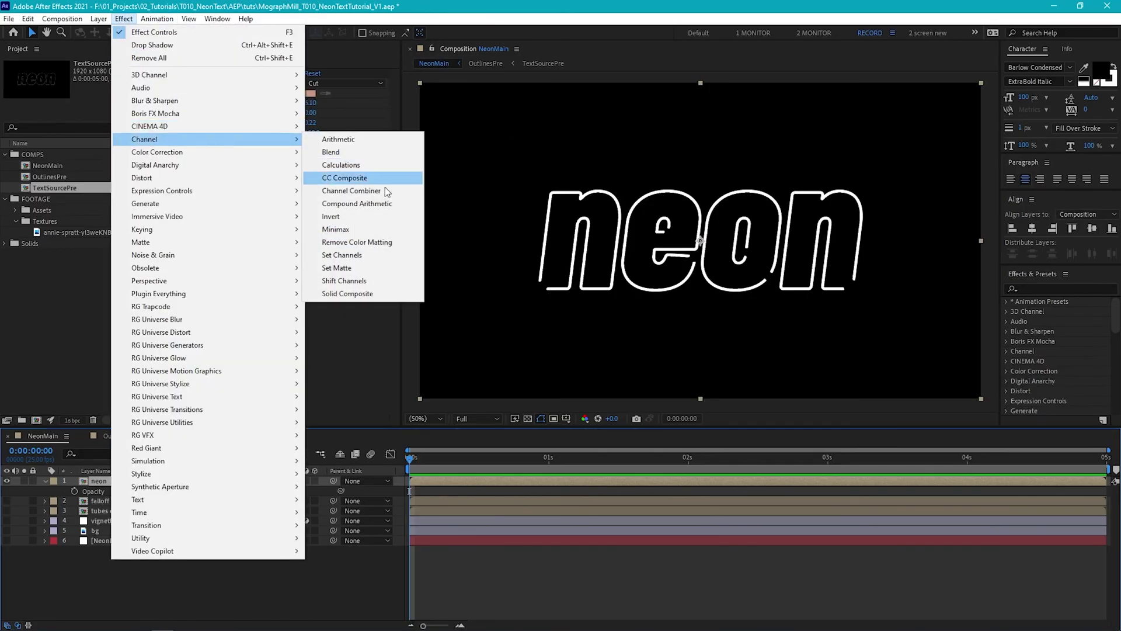
left_click(361, 267)
left_click_drag(248, 269, 268, 218)
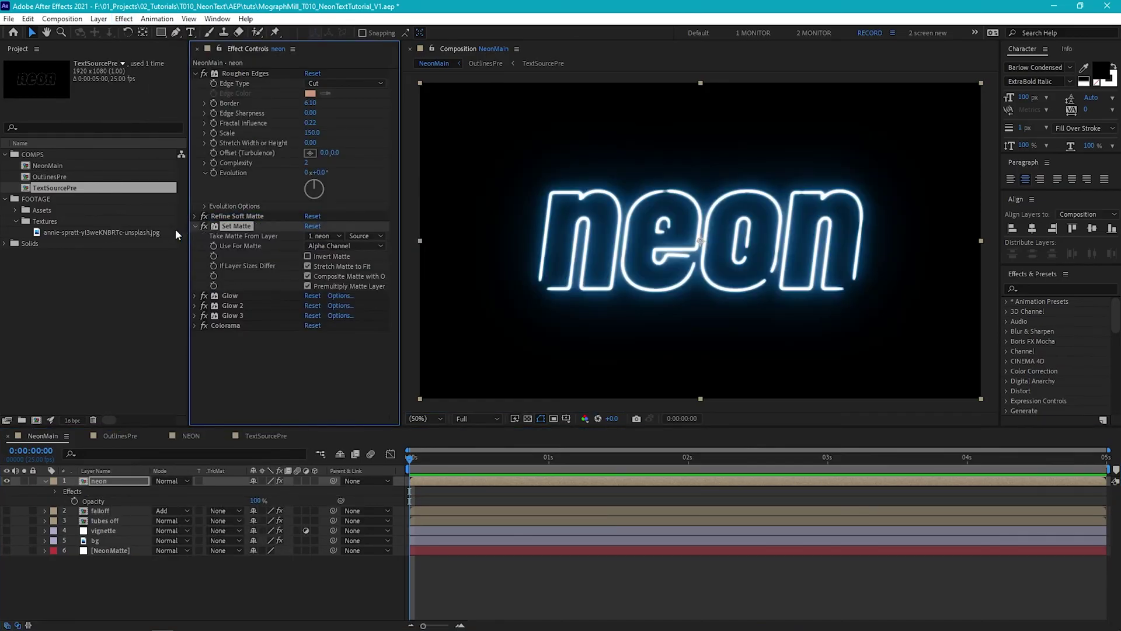
- Make Set Matte take its matte from the NeonMatte layer using Effects & Masks
left_click(320, 235)
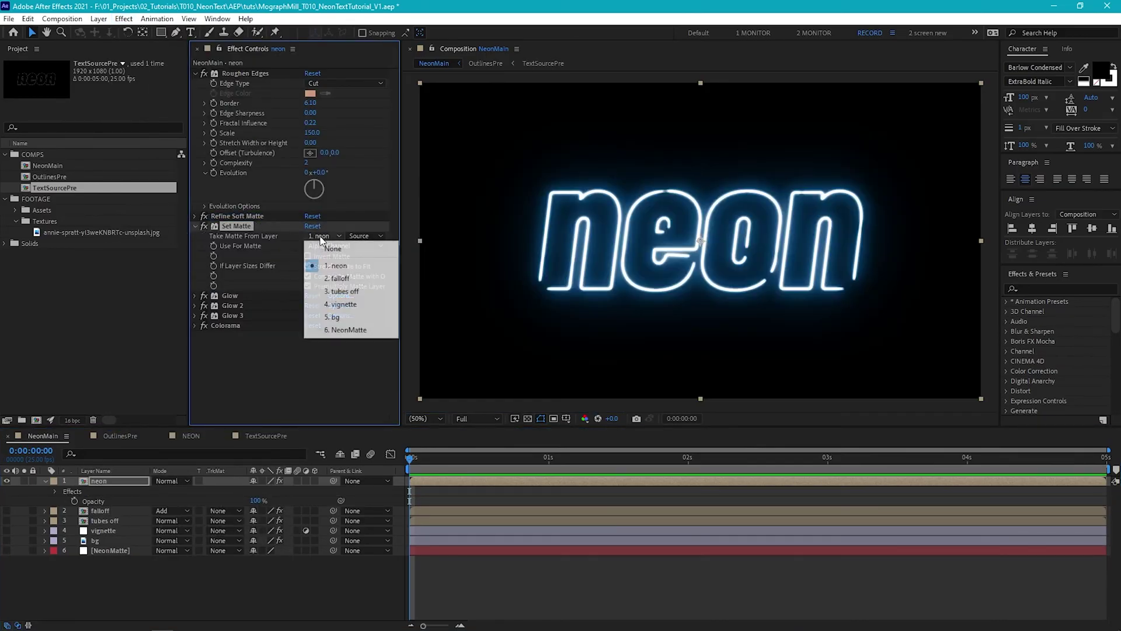
left_click(364, 329)
left_click(370, 235)
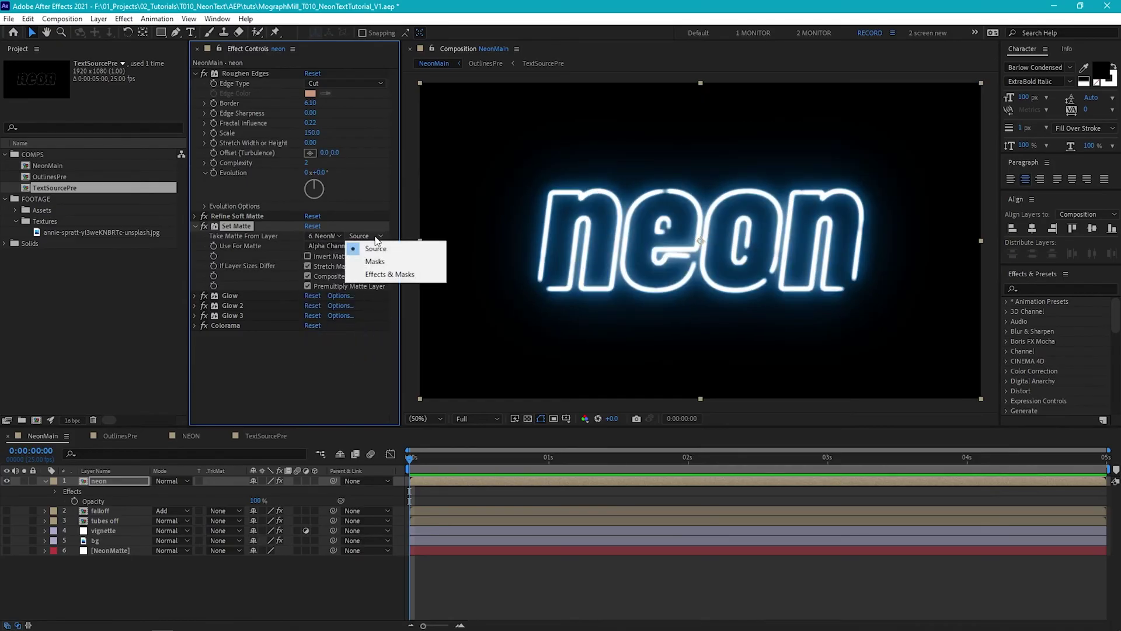
left_click(402, 272)
- Draw a rectangular mask around the whole word on the NeonMatte layer and reveal all its mask properties
left_click(113, 550)
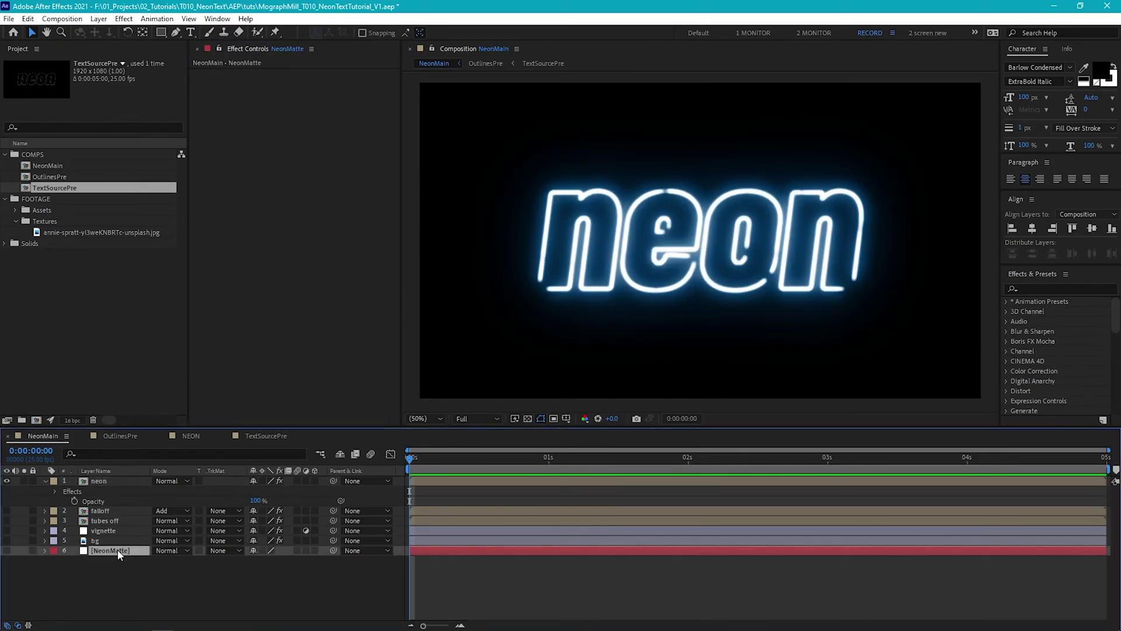
key("t")
left_click_drag(125, 560, 157, 566)
left_click(134, 553)
left_click(161, 32)
mouse_move(525, 177)
left_mouse_down()
mouse_move(520, 167)
mouse_move(826, 318)
mouse_move(874, 318)
left_mouse_up()
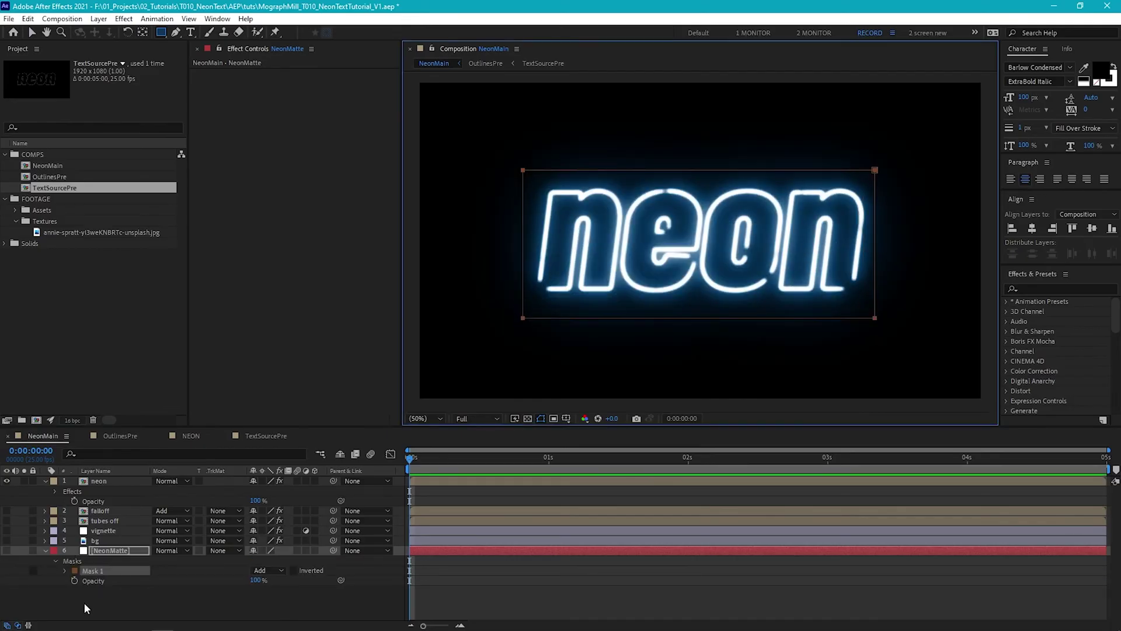
key("m")
key("m")
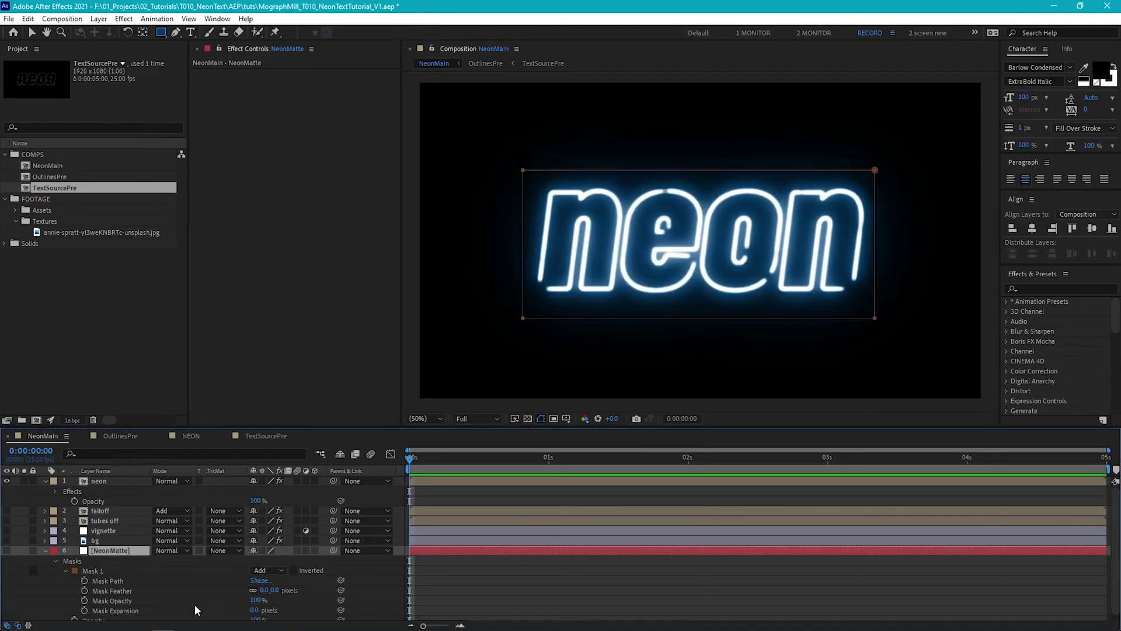
- Keyframe the NeonMatte mask's opacity at 0% on the first frame and 100% at frame 12
left_click_drag(255, 600, 207, 600)
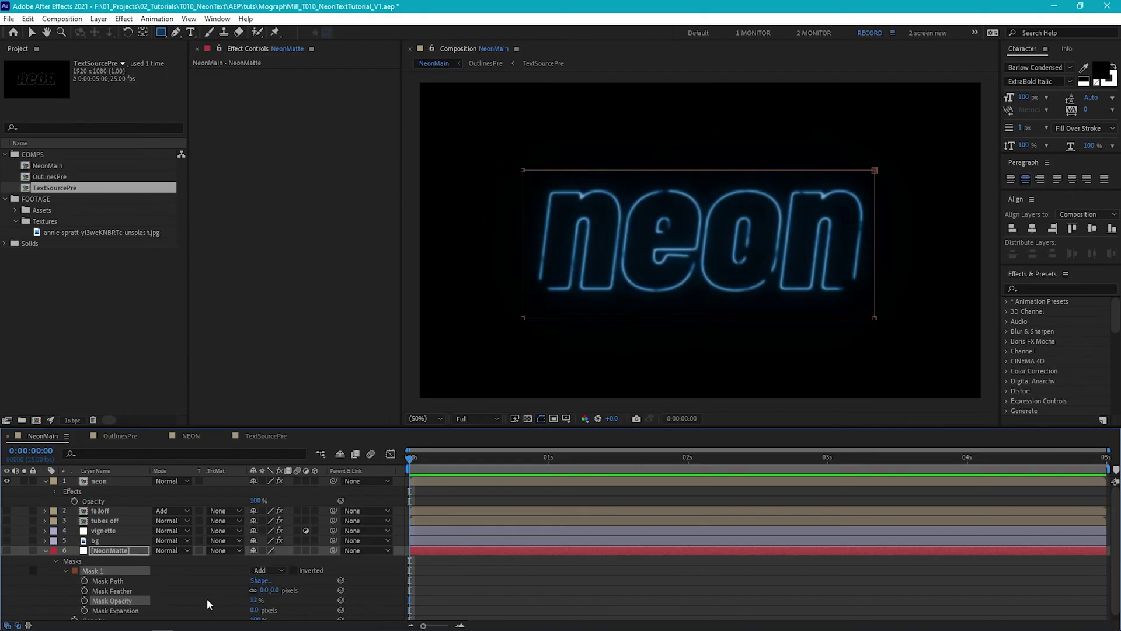
key("ctrl+z")
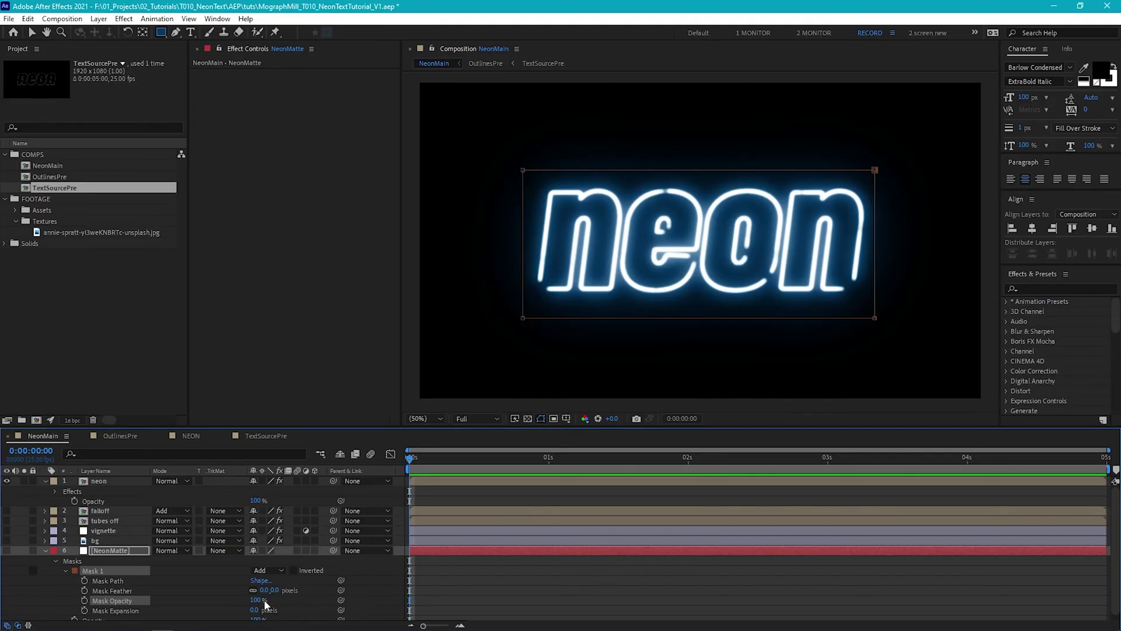
left_click_drag(258, 602, 117, 606)
left_click(85, 600)
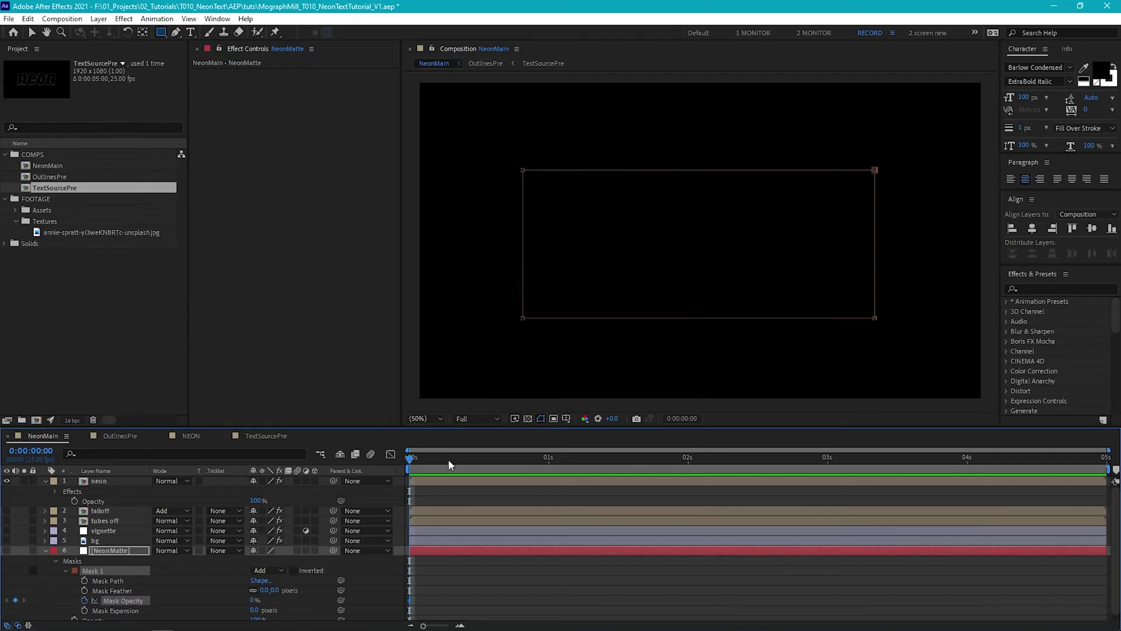
left_click(482, 457)
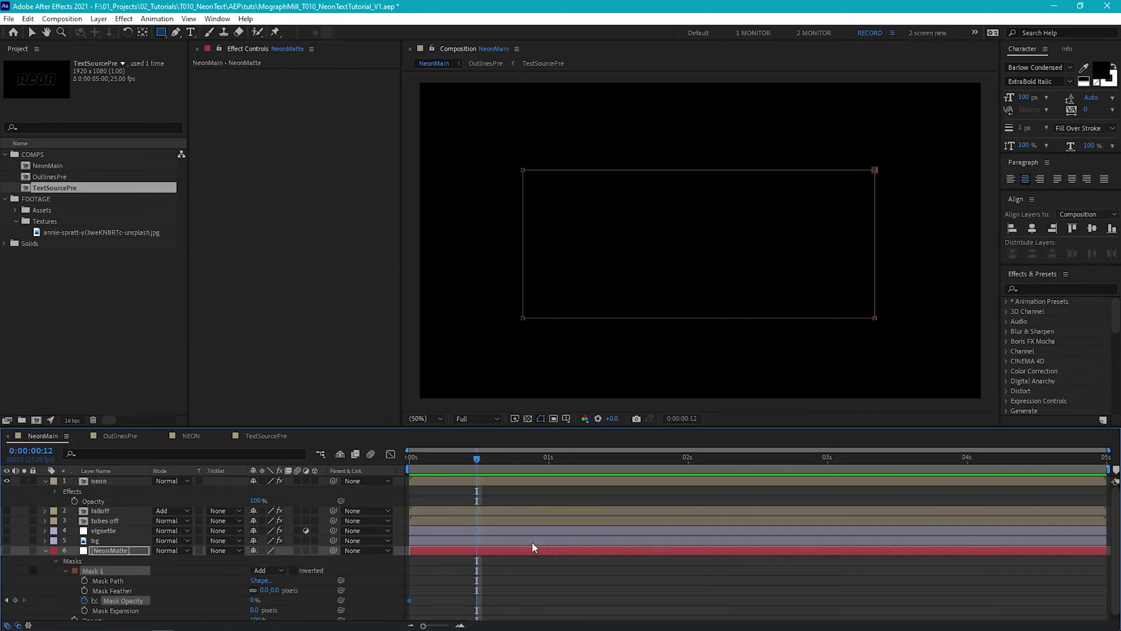
left_click_drag(253, 600, 404, 601)
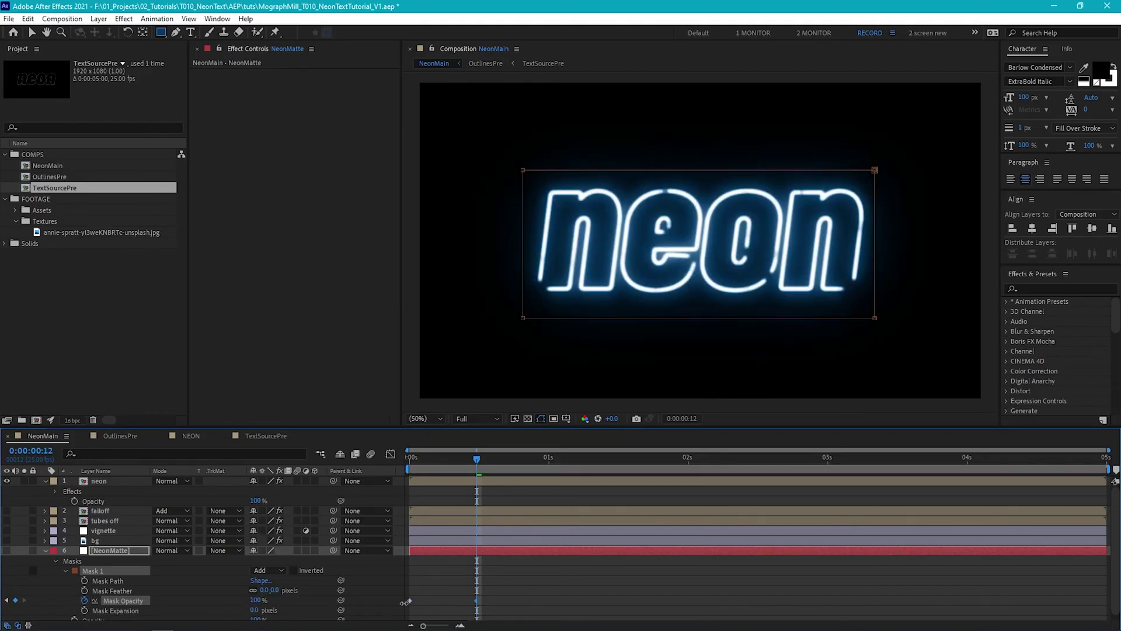
- Add an 80% Mask Opacity keyframe at frame 20 and preview the animation from near the start
left_click_drag(478, 459, 518, 459)
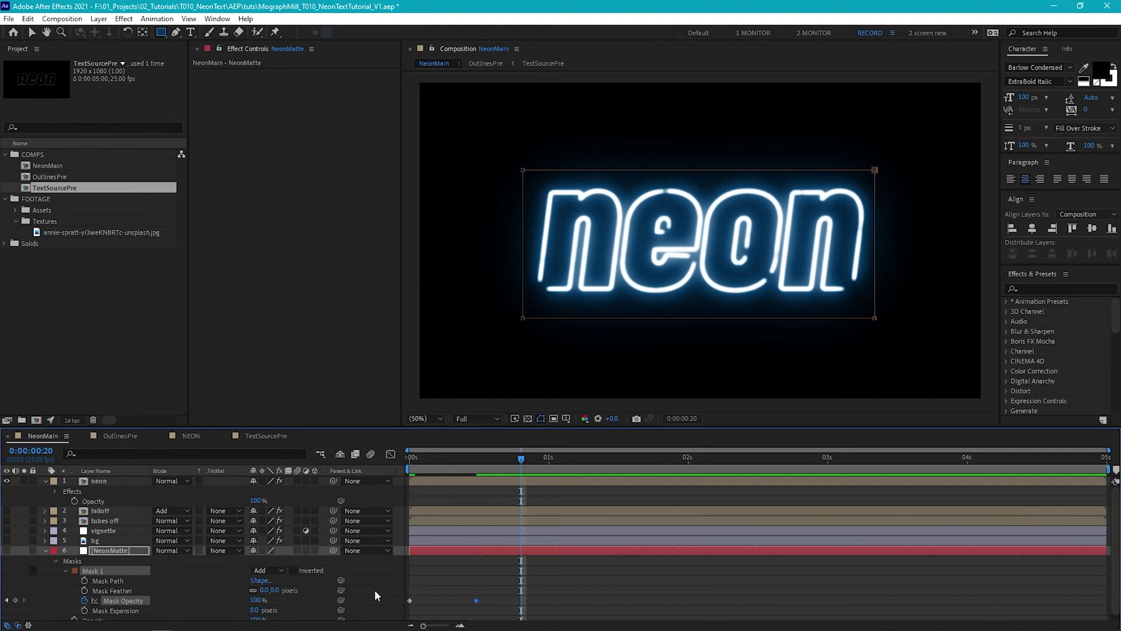
left_click(257, 600)
type("80")
key("Return")
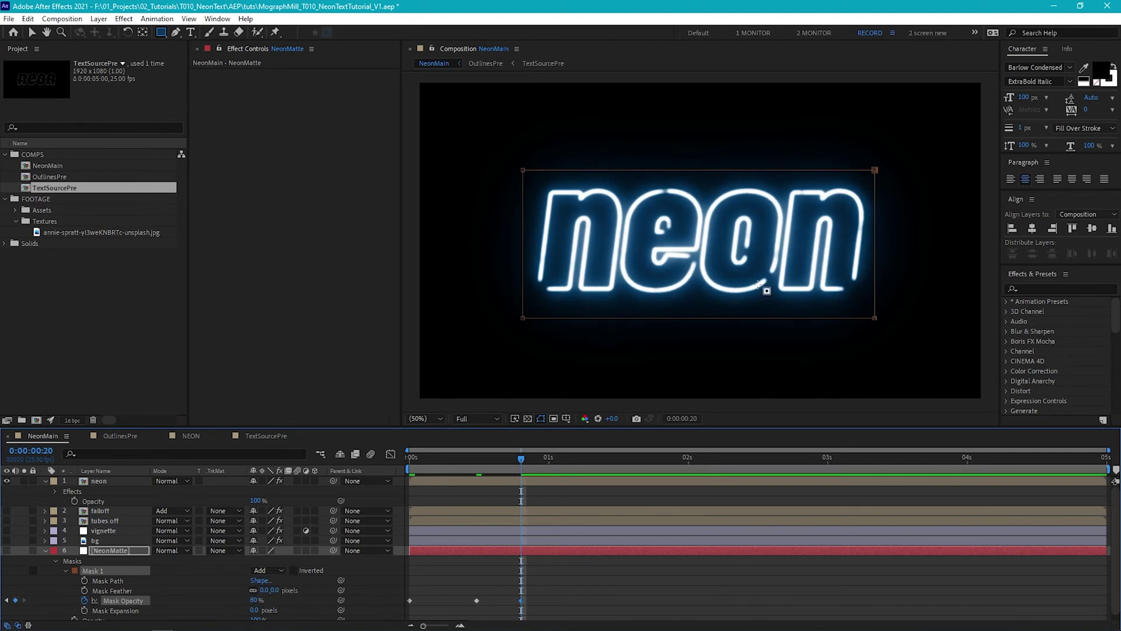
left_click_drag(519, 458, 415, 469)
key("space")
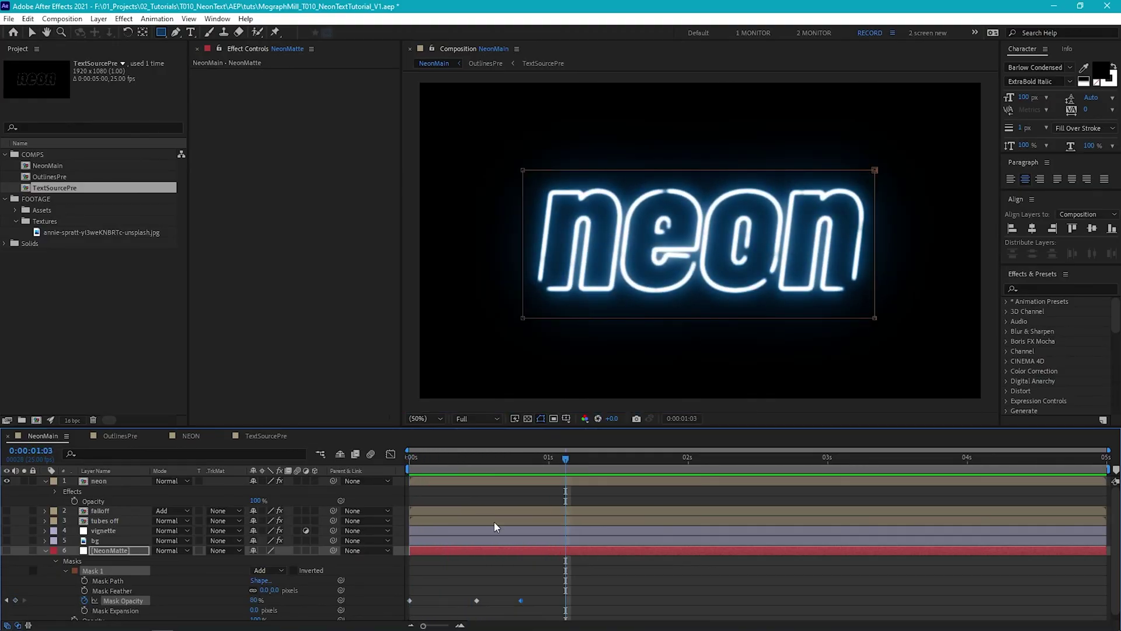
- Easy-ease all three Mask Opacity keyframes and reshape the first segment's speed curve to peak sharply just before the frame 12 keyframe
left_click_drag(541, 585, 406, 609)
key("F9")
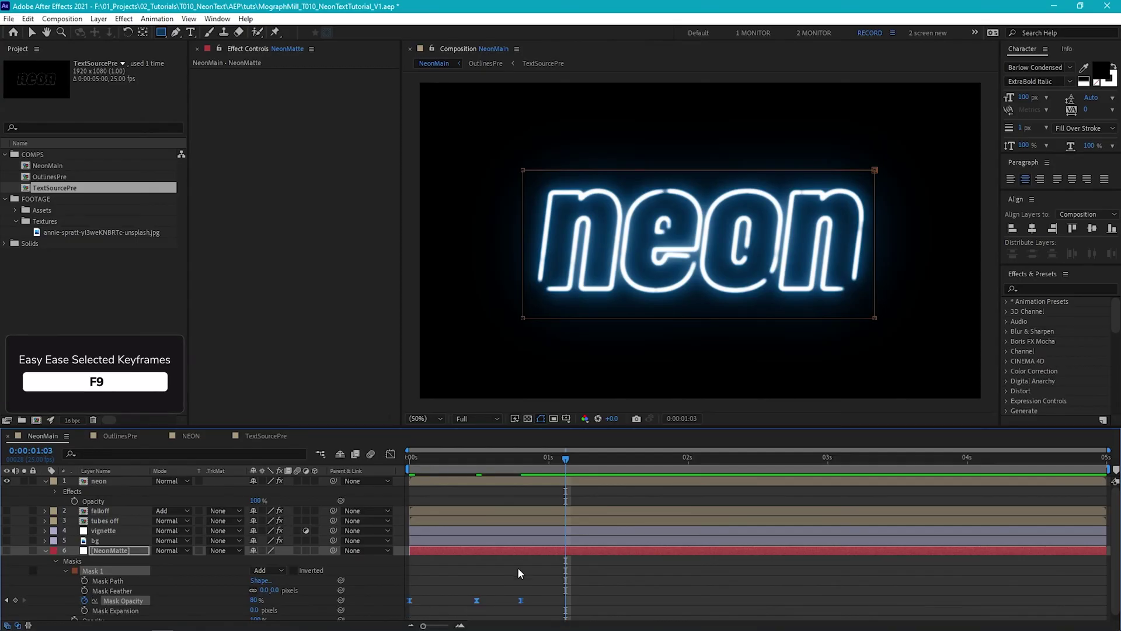
left_click(390, 454)
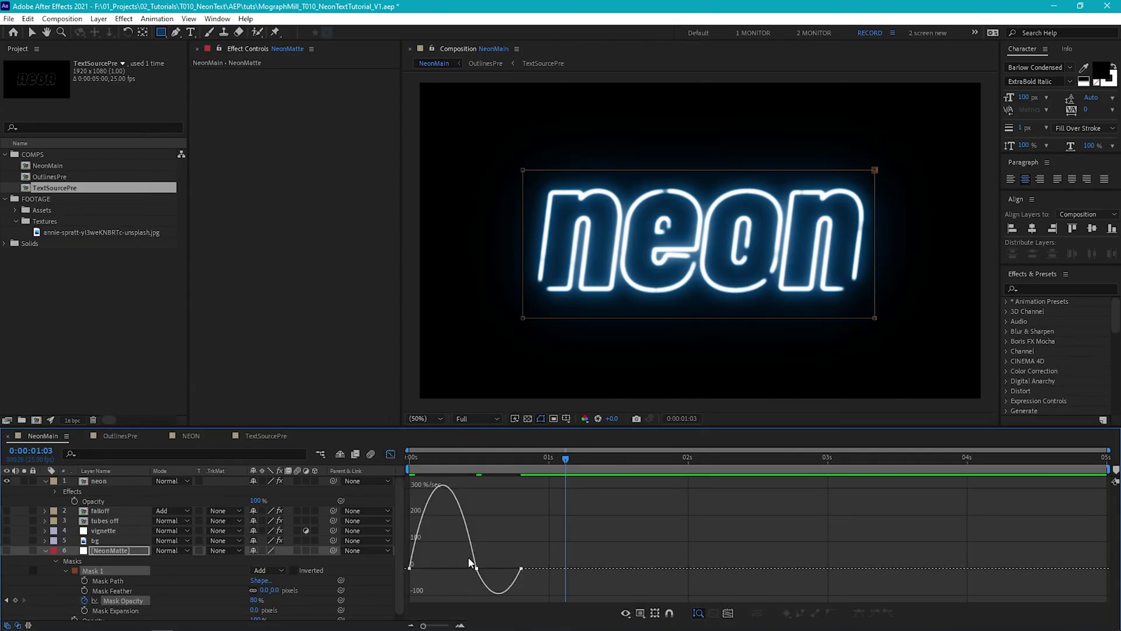
left_click(410, 569)
left_click_drag(424, 568, 471, 587)
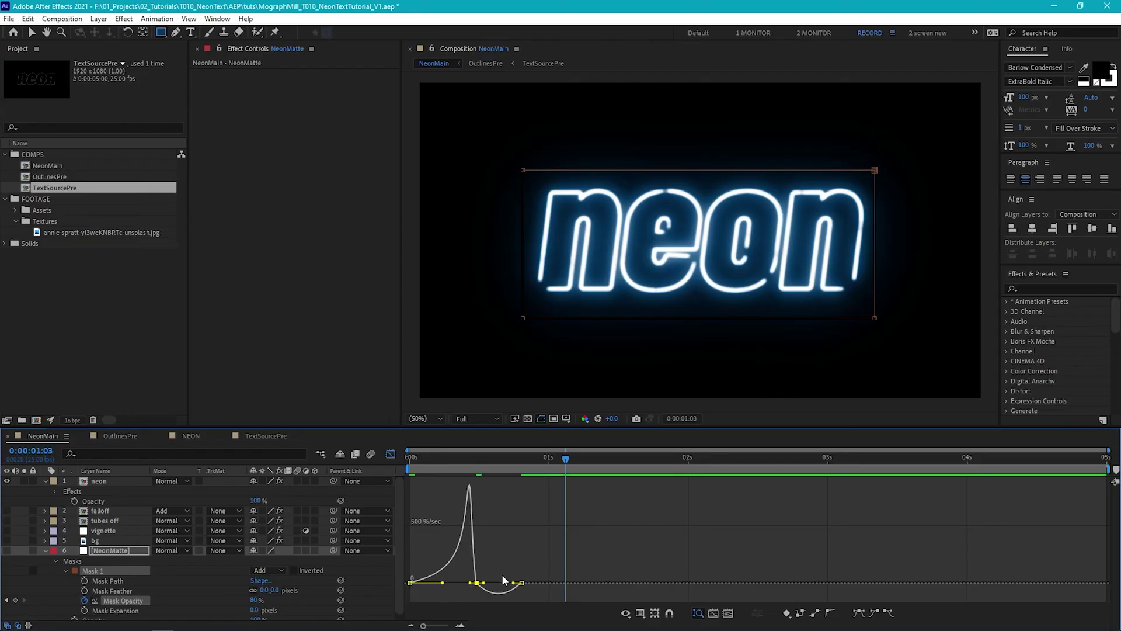
- Stretch the last keyframe's incoming ease so opacity slows gently into frame 20, leave the speed graph and preview the animation
left_click(502, 573)
left_click(521, 583)
left_click_drag(518, 585, 498, 588)
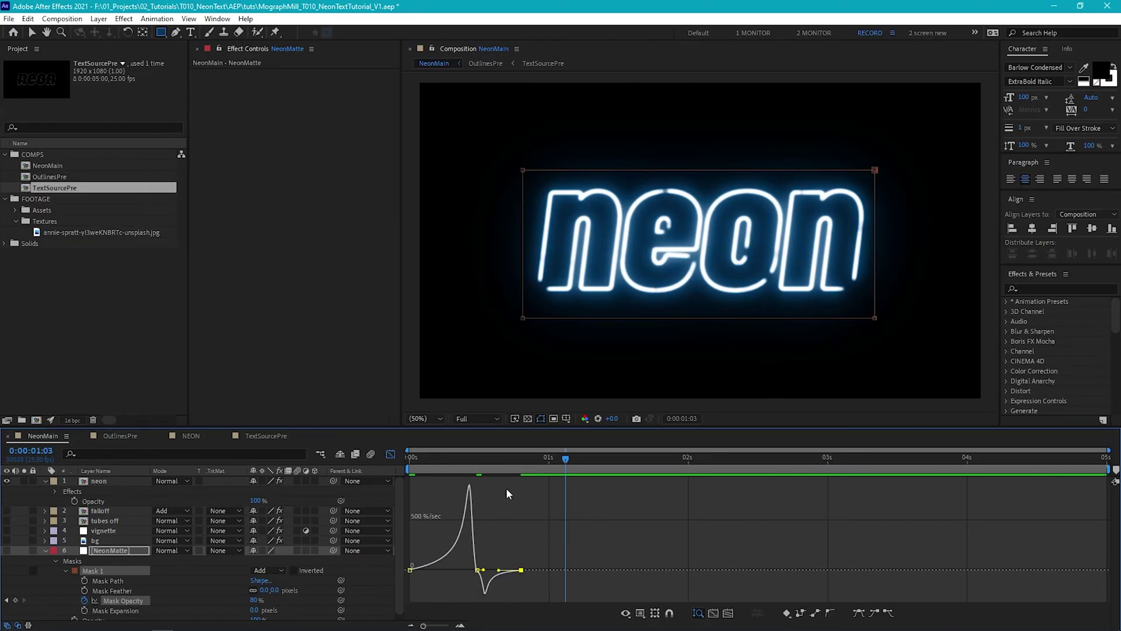
key("shift+F3")
key("space")
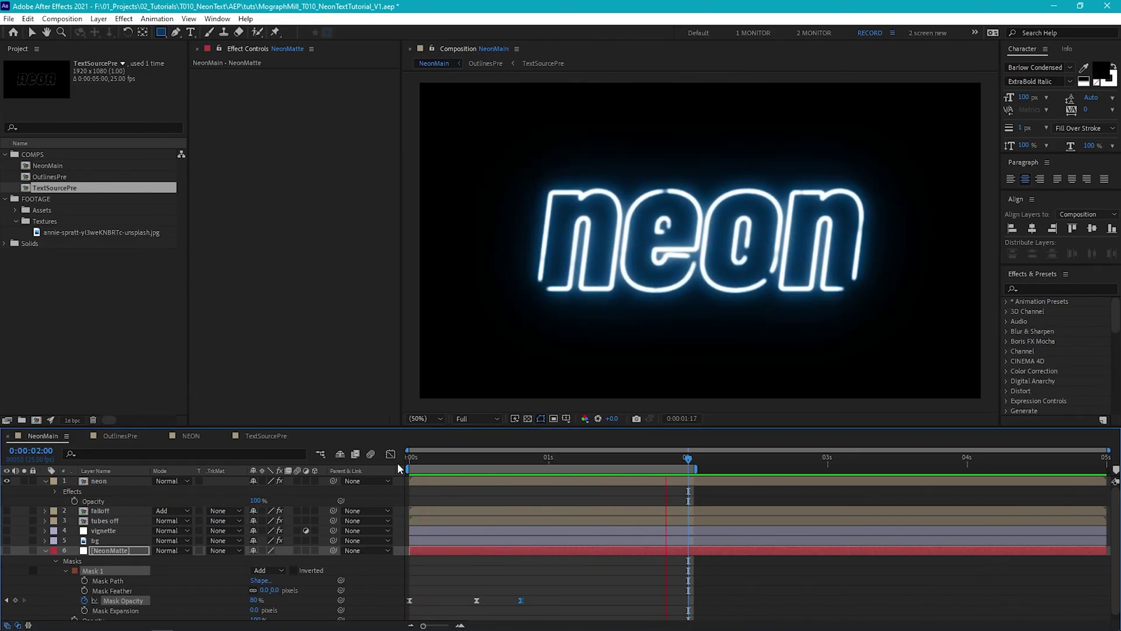
left_click(549, 458)
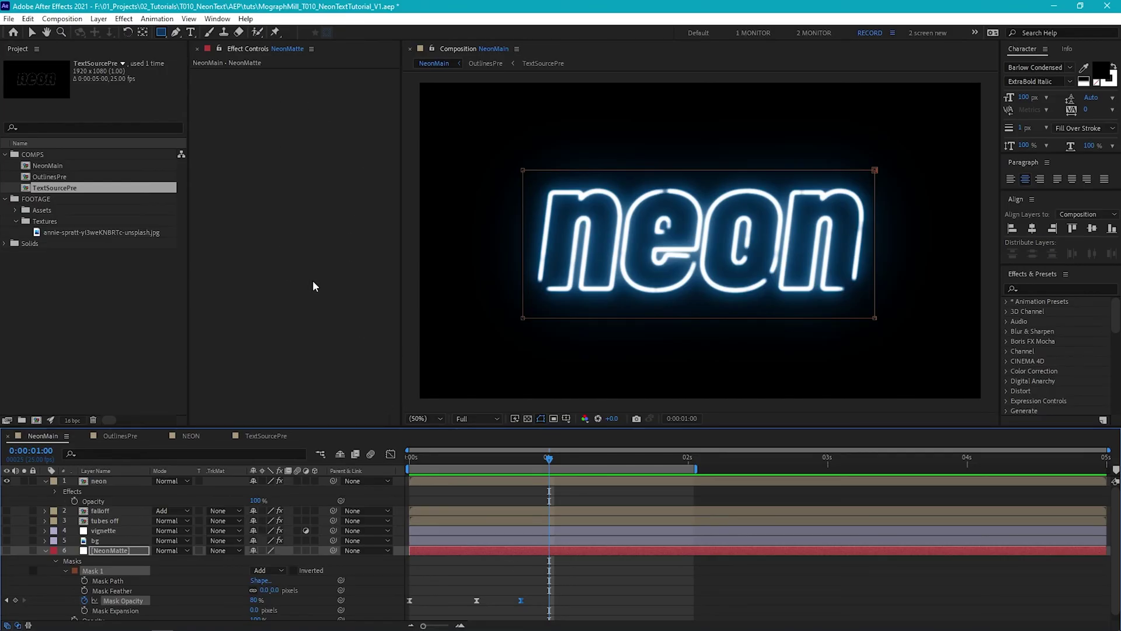
- Add a Slider Control effect to the NeonMatte layer and name it FlickerFrequency
left_click(124, 19)
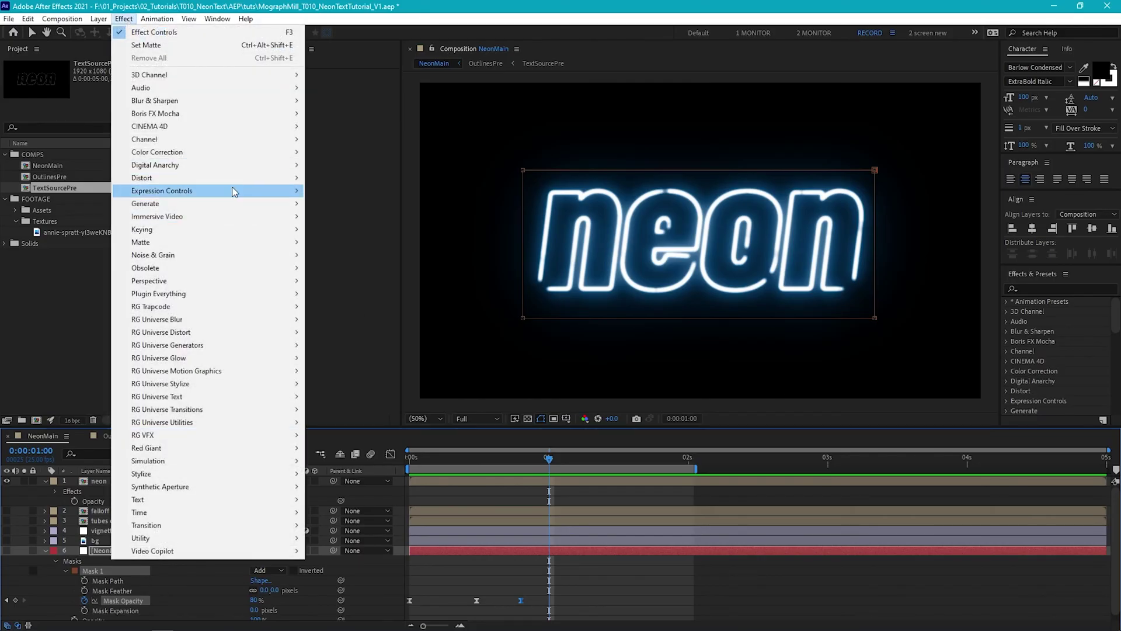
mouse_move(234, 190)
left_click(375, 280)
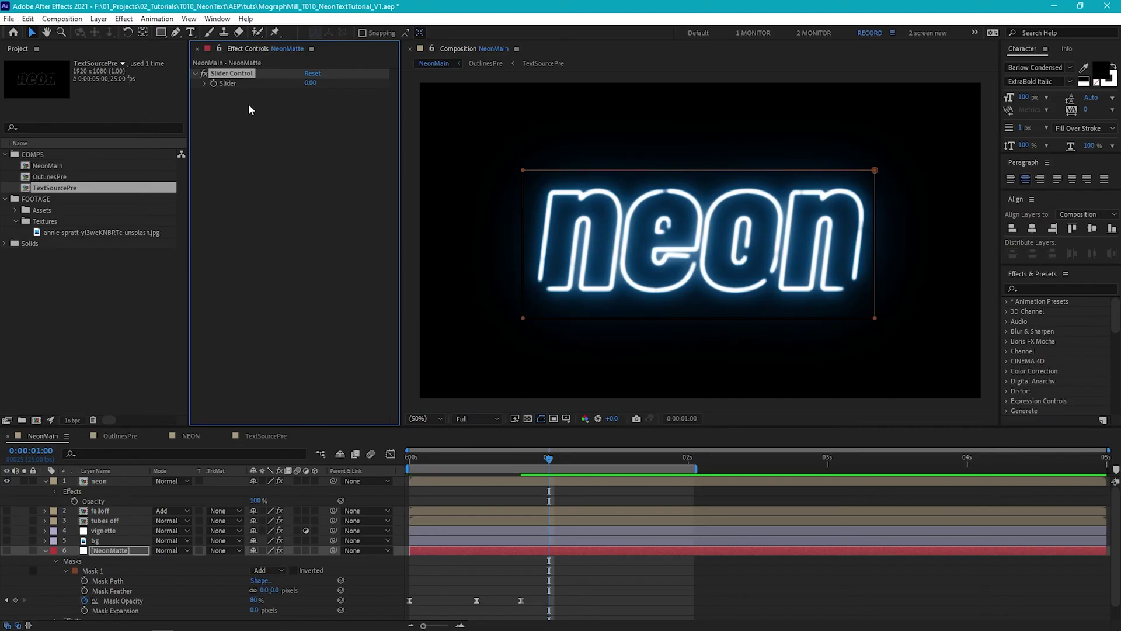
key("Return")
type("Flicker")
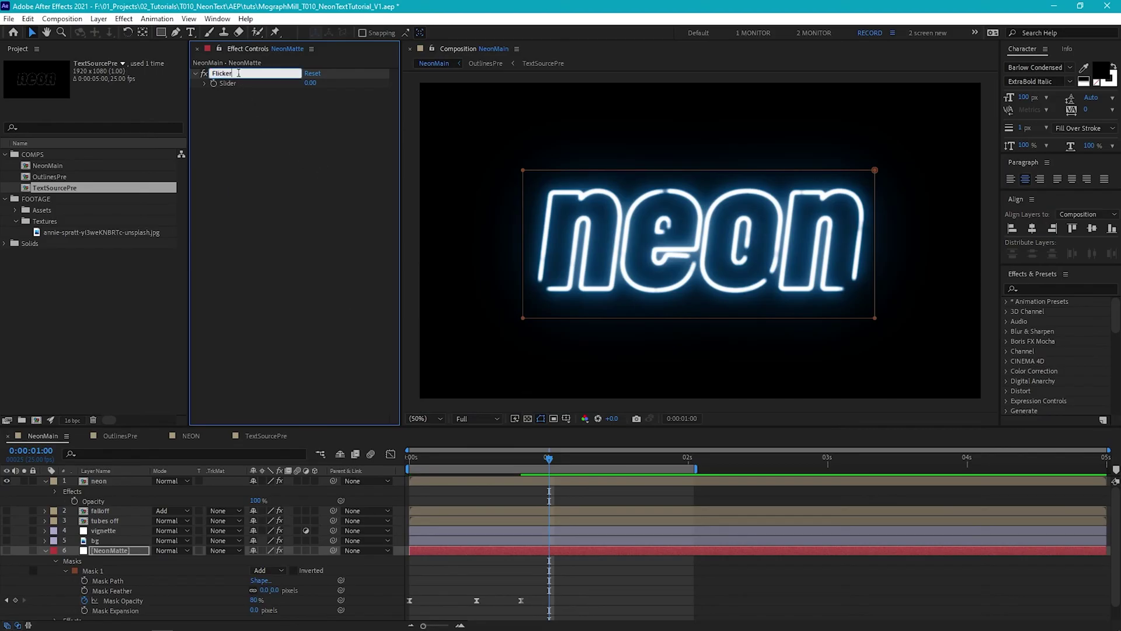
type("Frequency")
key("Return")
- Duplicate the FlickerFrequency slider effect and name the copy FlickerAmount
left_click(254, 75)
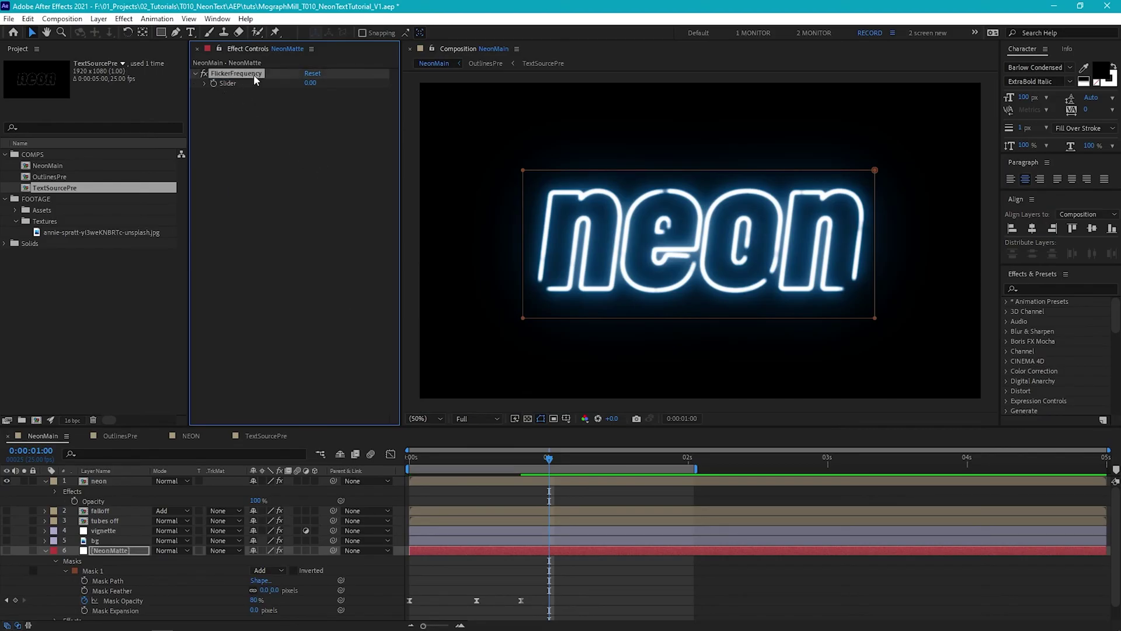
key("ctrl+d")
key("Return")
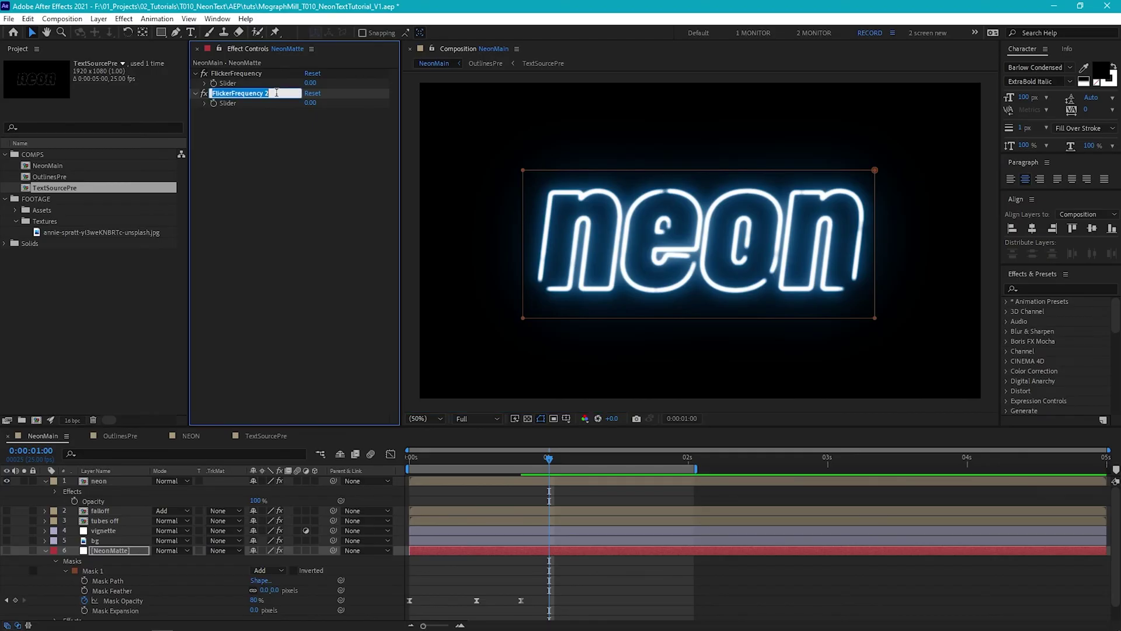
type("FlickerAmount")
key("Return")
- Give Mask Opacity a wiggle() expression linked to the FlickerFrequency and FlickerAmount sliders, and preview it from the first frame
scroll(205, 576, "down", 1)
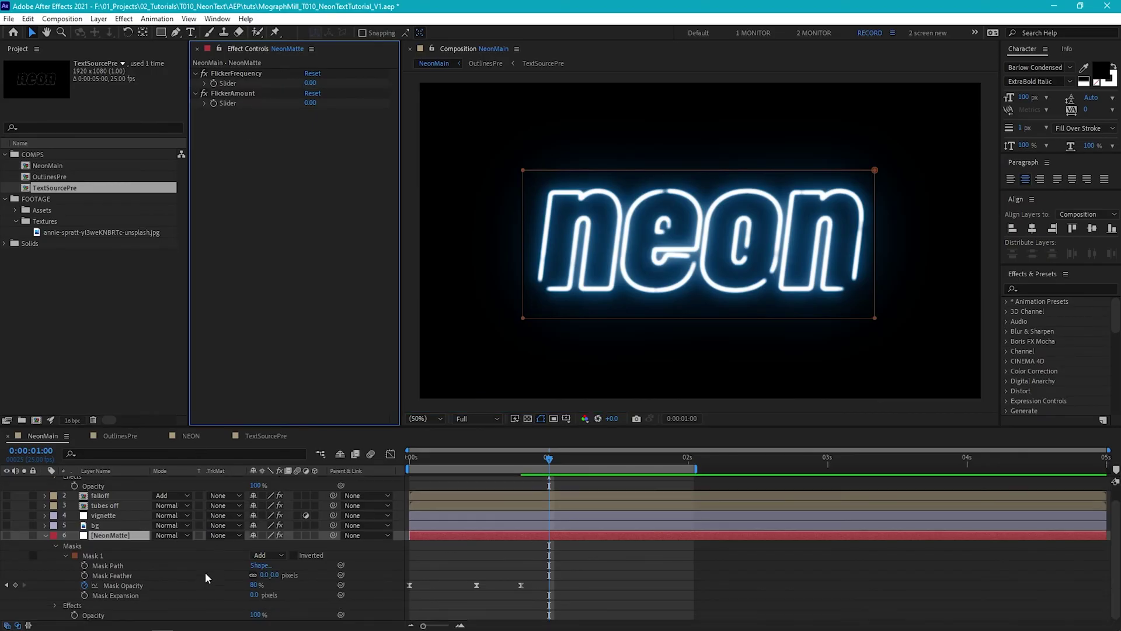
left_click(84, 583, "alt")
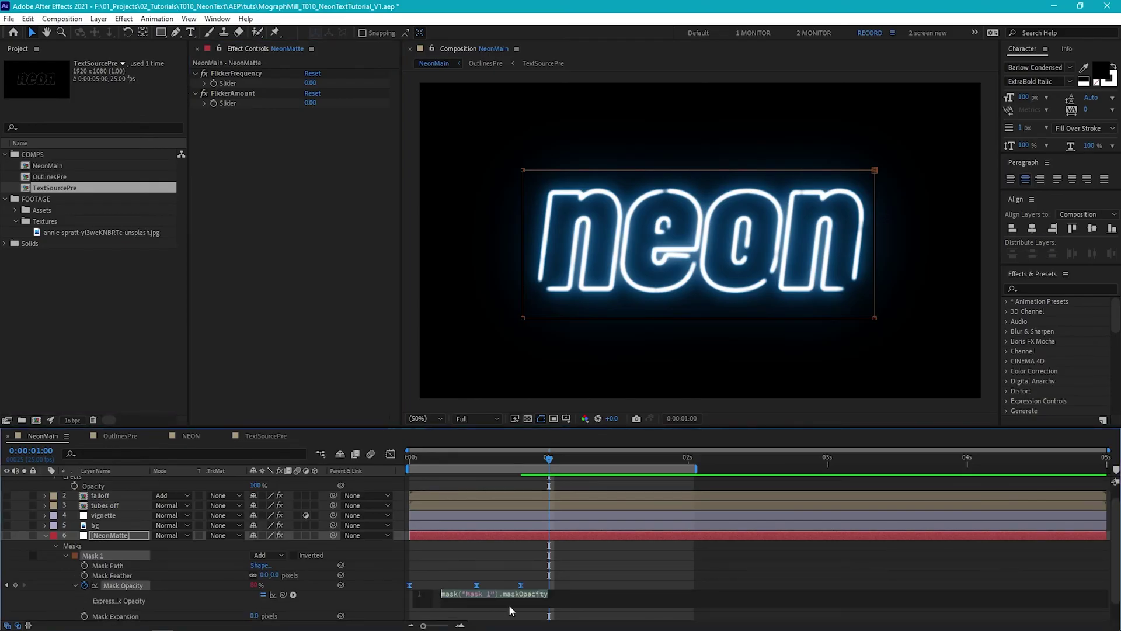
type("wiggle(")
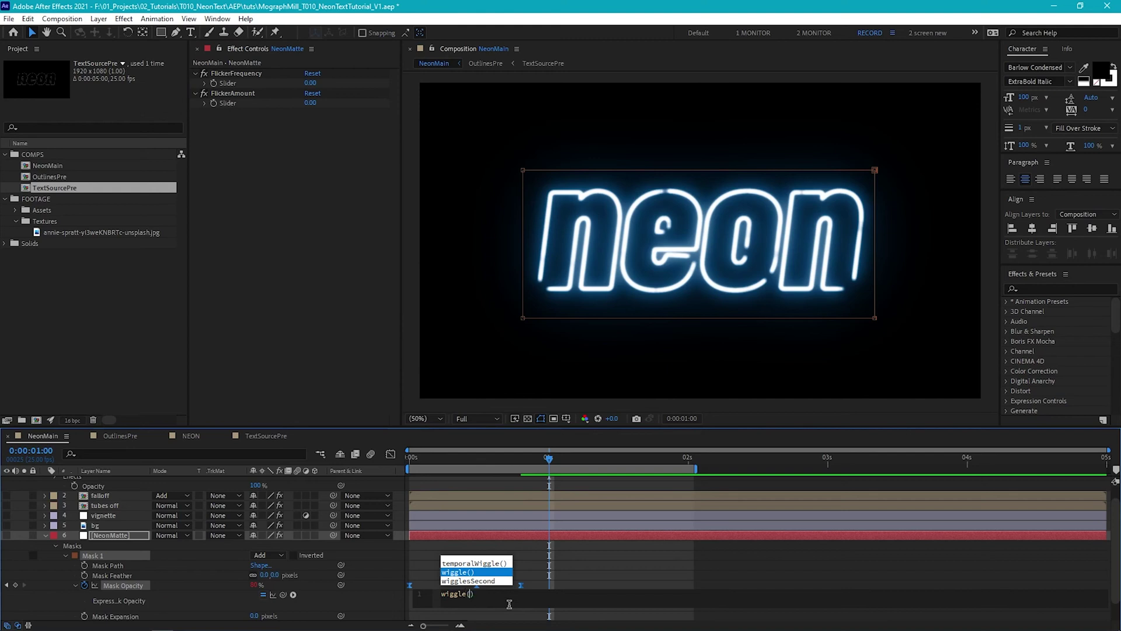
key("Escape")
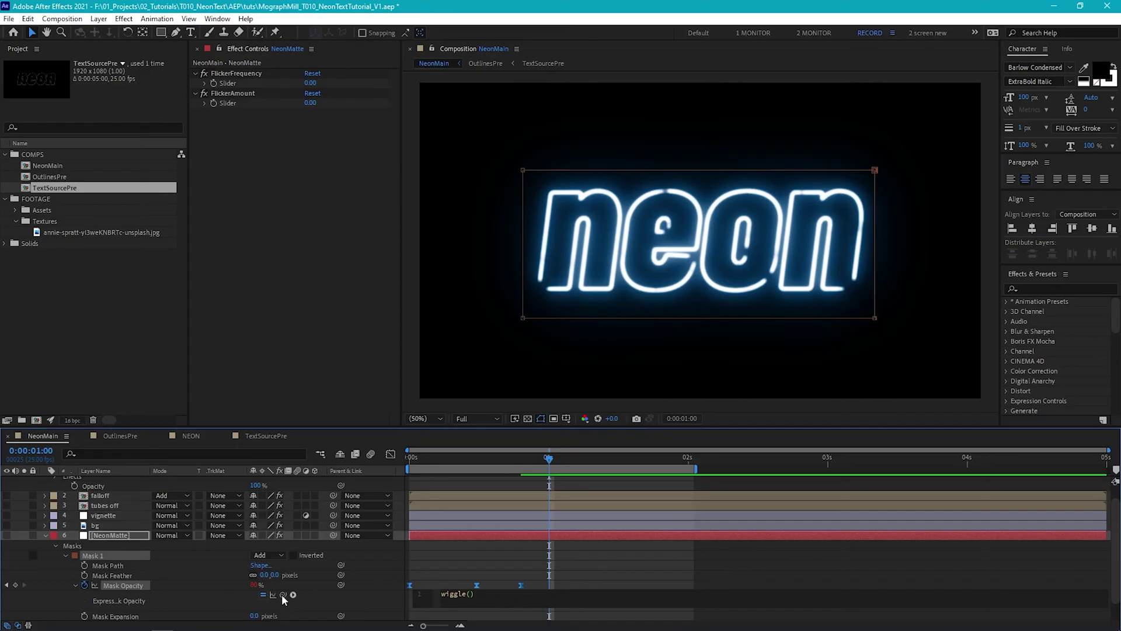
left_click_drag(282, 593, 232, 81)
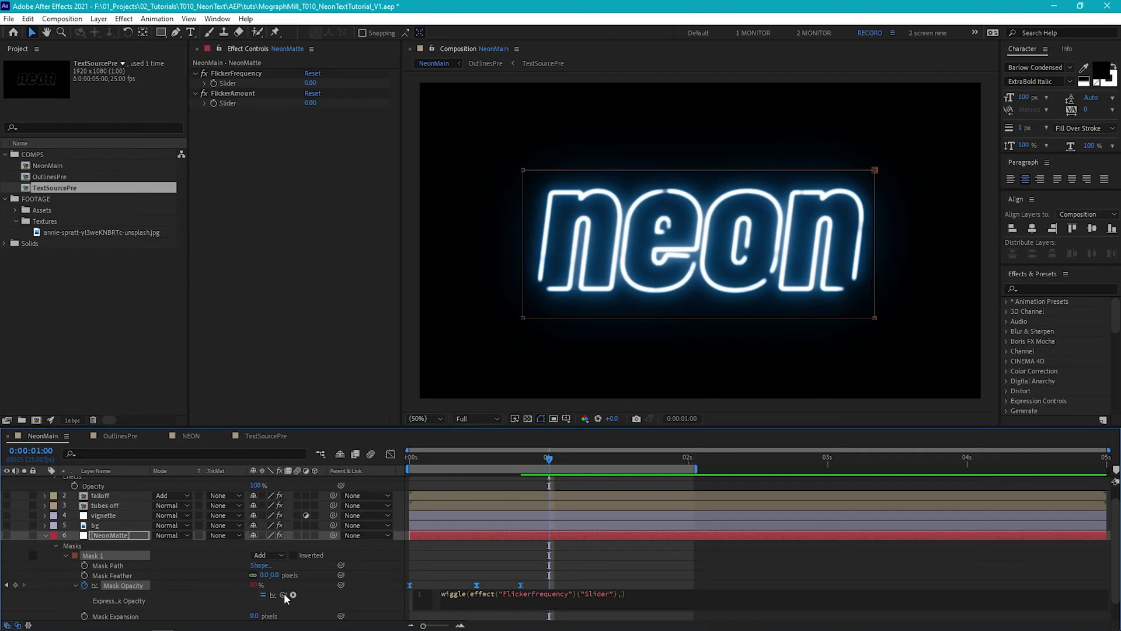
left_click_drag(284, 593, 230, 101)
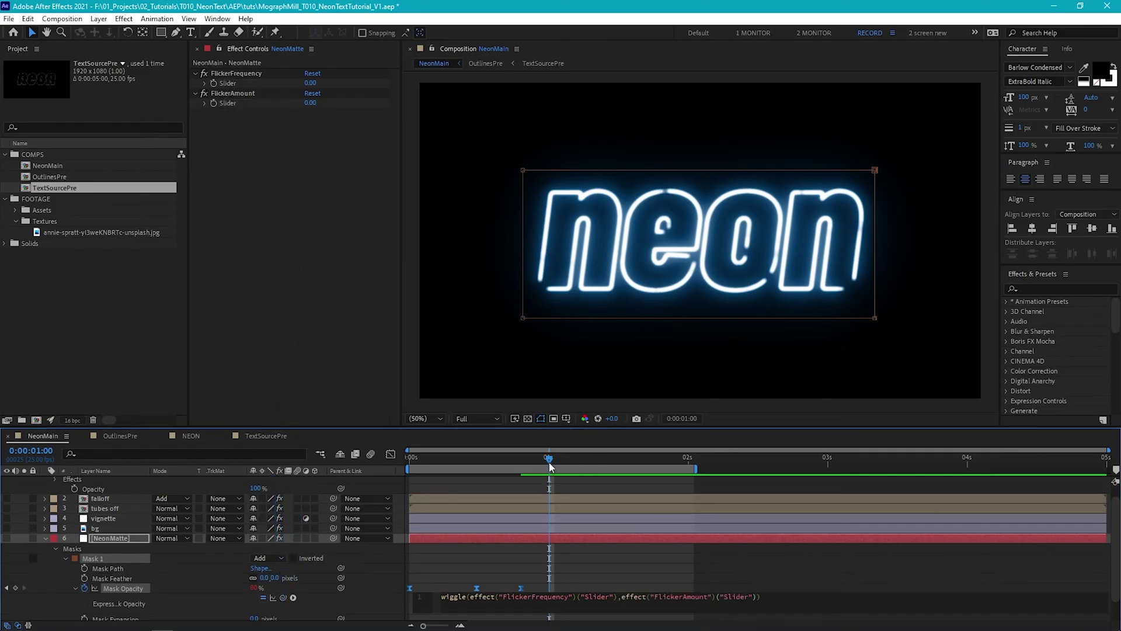
left_click_drag(549, 466, 352, 468)
key("space")
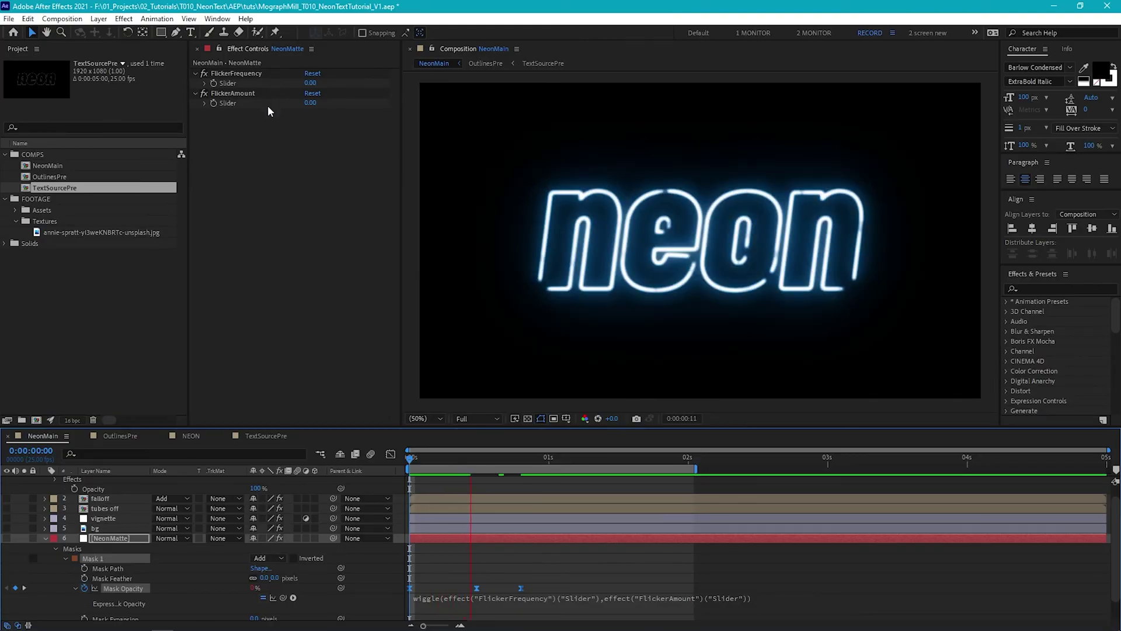
key("space")
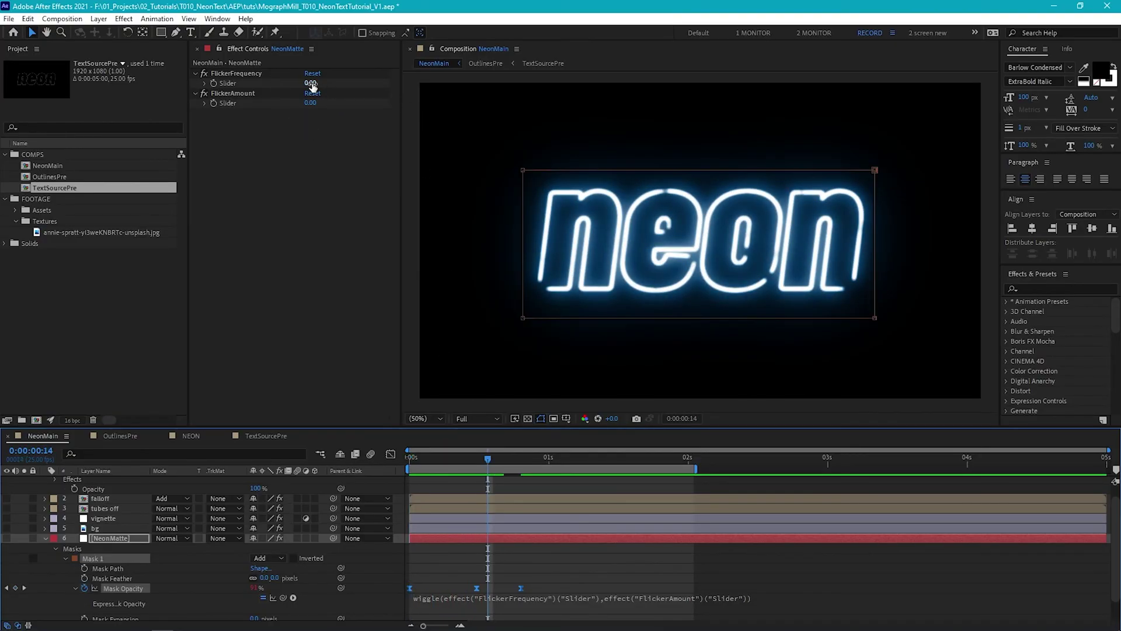
- Set both FlickerFrequency and FlickerAmount to 50 and preview the flicker from the first frame
left_click(311, 84)
type("50")
key("Return")
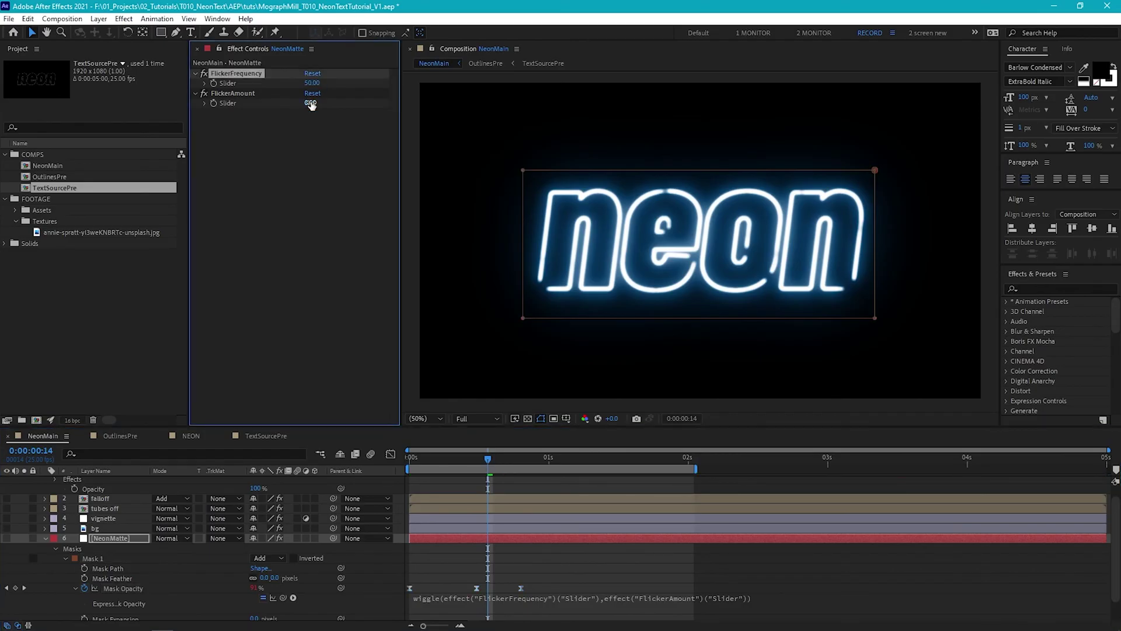
left_click(313, 102)
type("580")
key("Return")
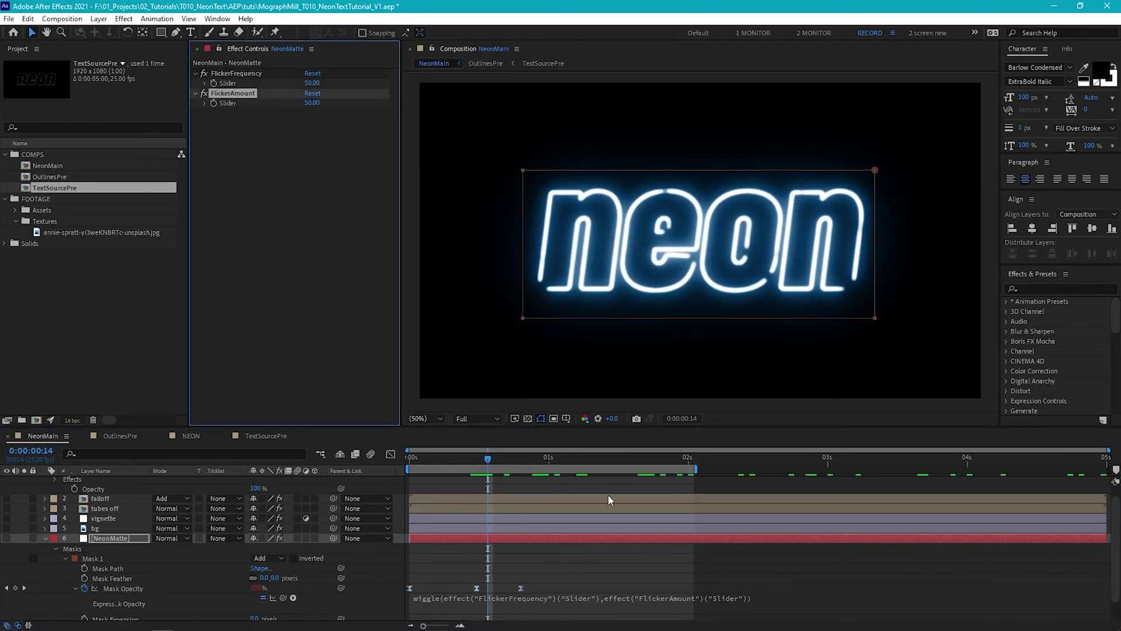
key("Home")
key("space")
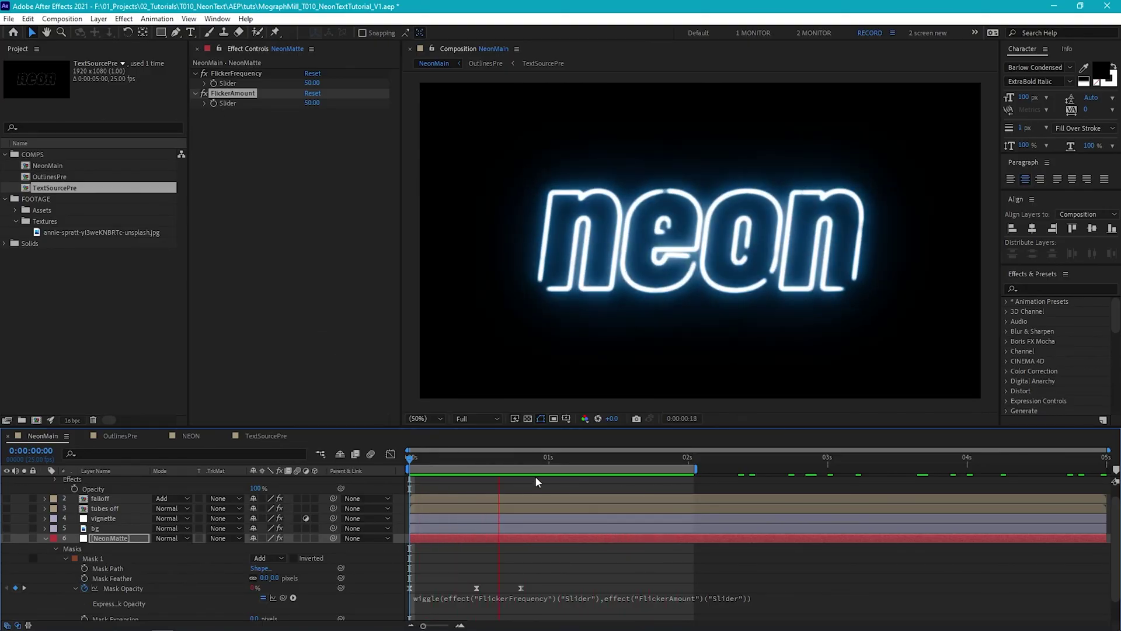
- Keyframe both flicker sliders at 50 on the first frame, set FlickerAmount to 5 at frame 20 and preview the result
mouse_move(535, 475)
left_mouse_down()
mouse_move(515, 465)
mouse_move(408, 472)
mouse_move(521, 461)
left_mouse_up()
left_click(426, 461)
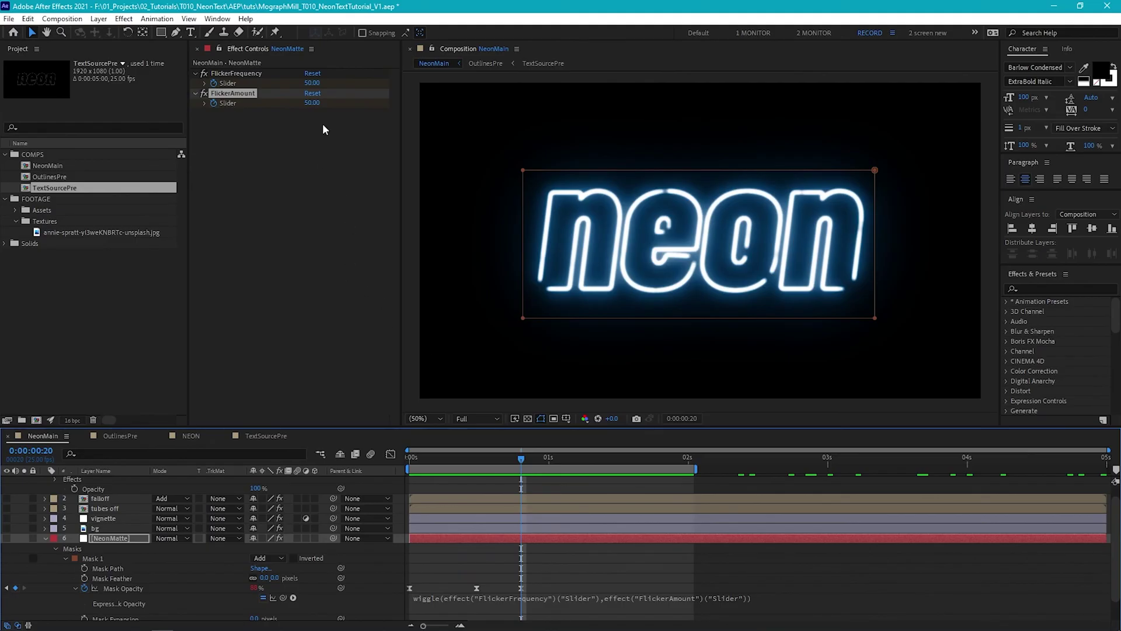
left_click(312, 103)
type("5")
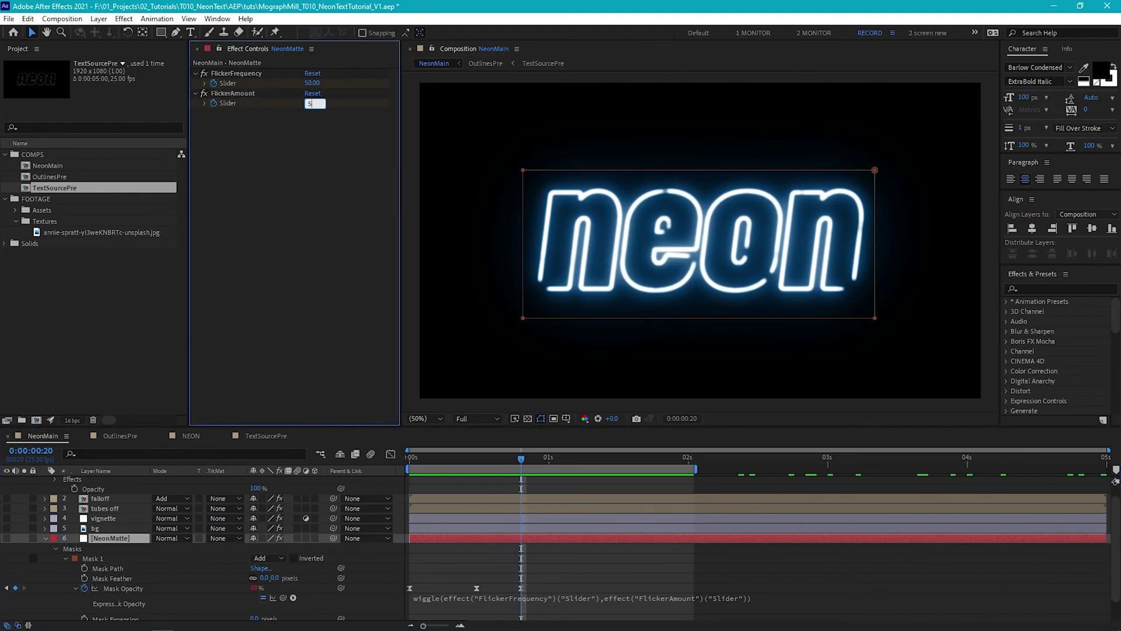
key("Return")
key("space")
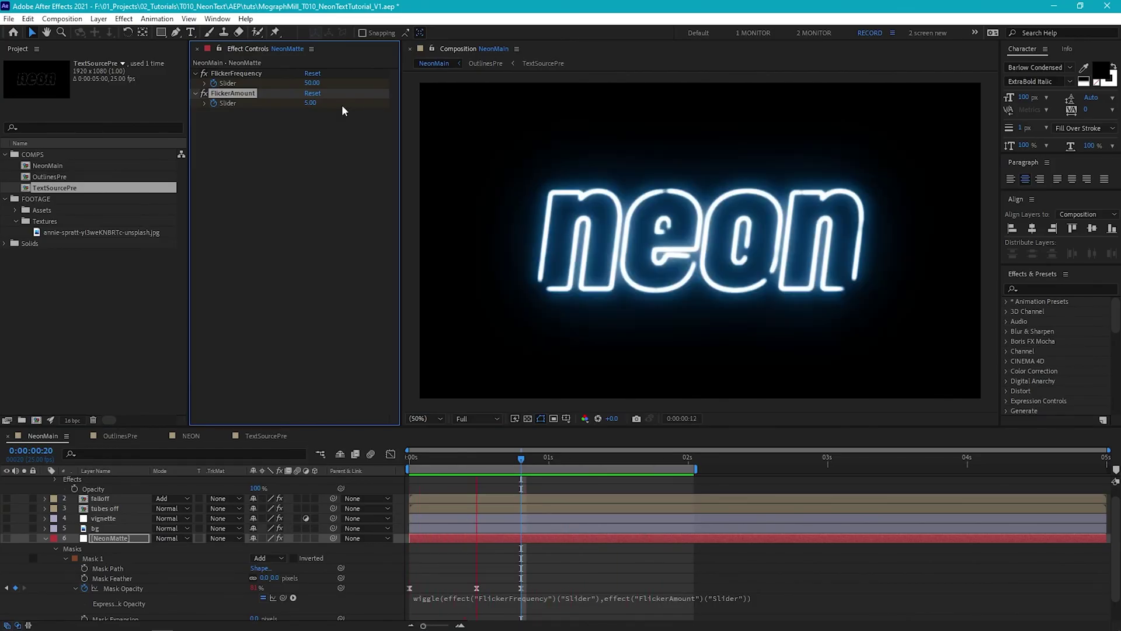
key("space")
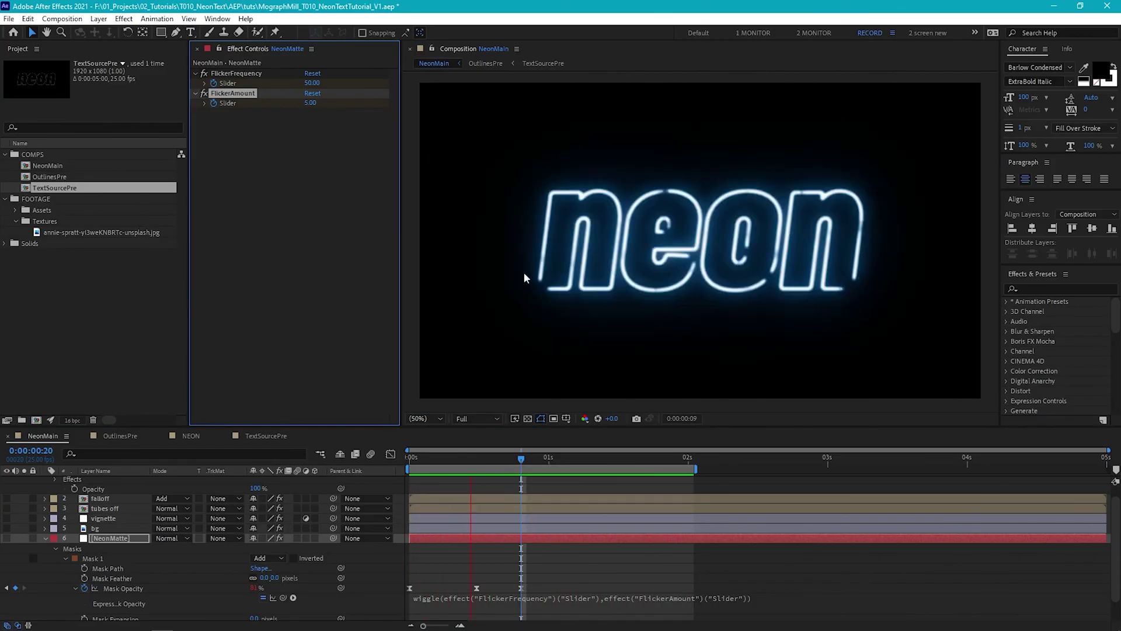
- Extend the work area to the composition's end, then keyframe Mask Opacity unchanged at 0:00:04:00 and at 0% at 0:00:04:03
left_click_drag(698, 468, 1110, 469)
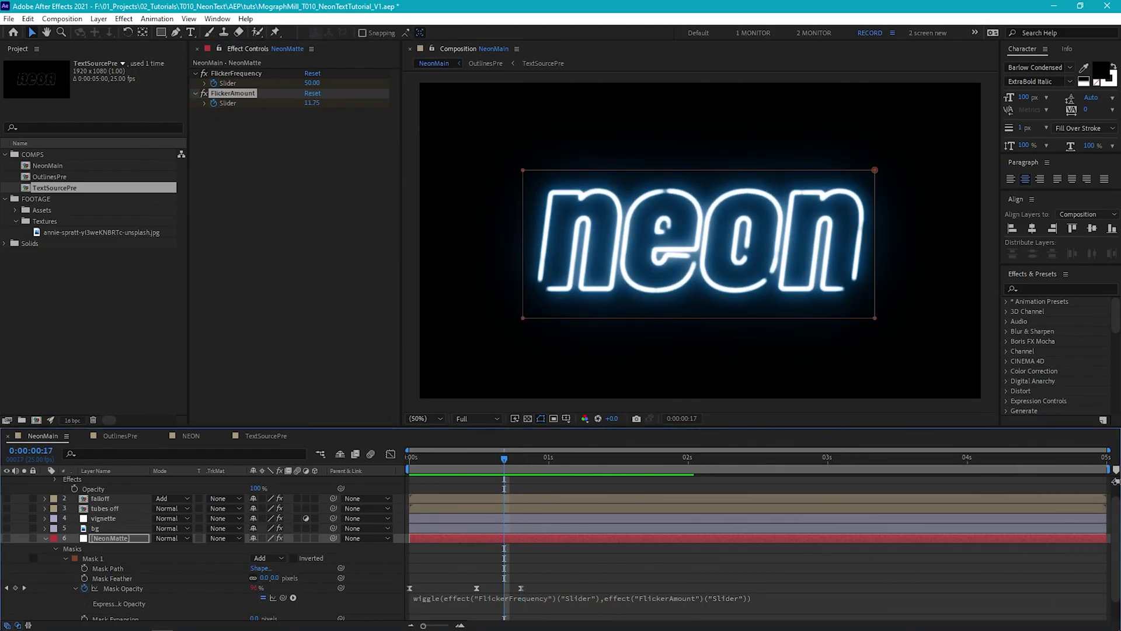
left_click(968, 458)
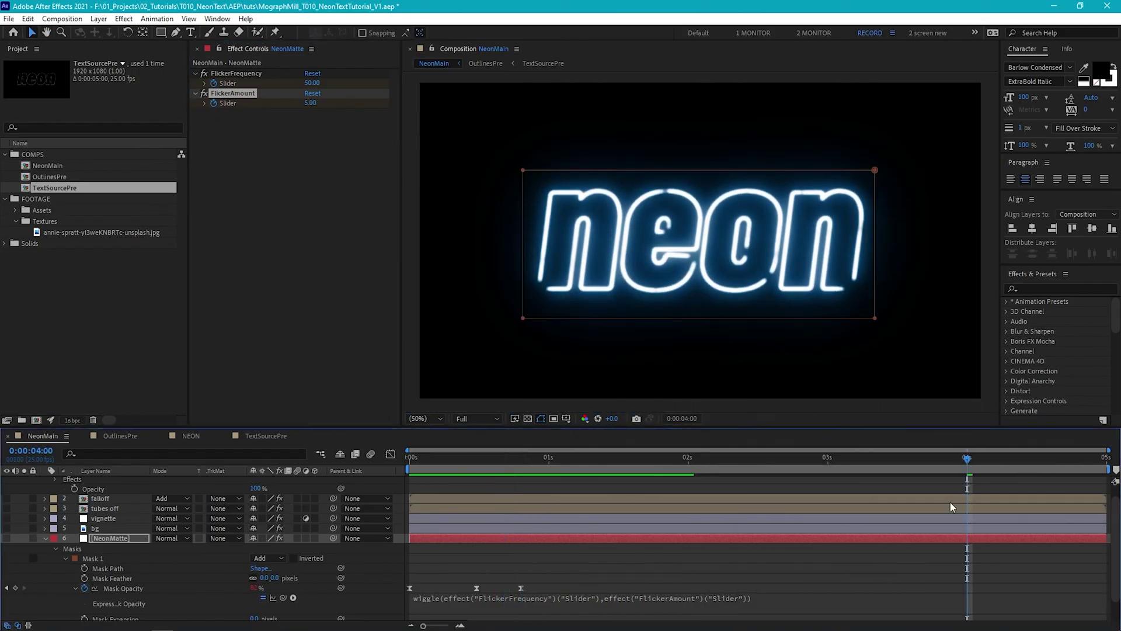
left_click(16, 588)
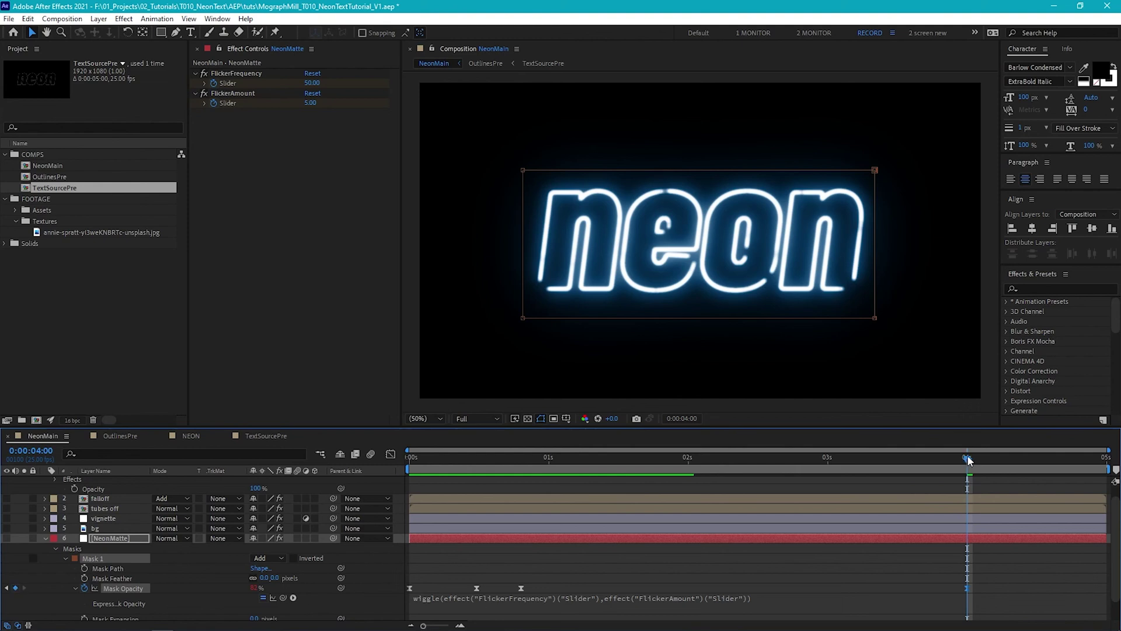
left_click_drag(968, 461, 985, 464)
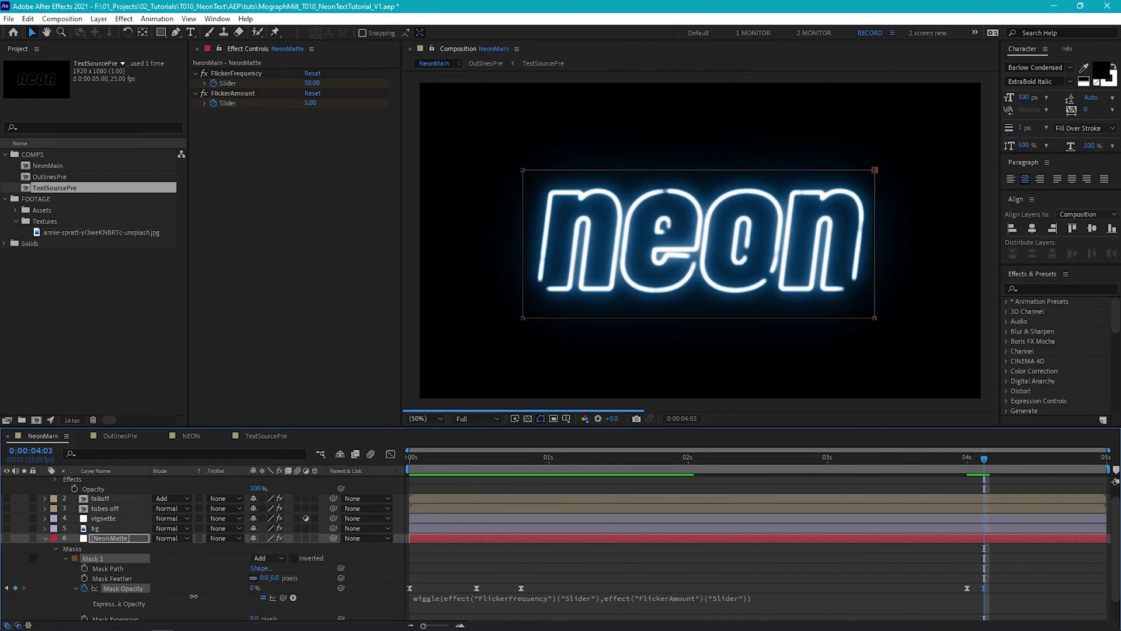
- Show only NeonMatte's keyframed properties and add a FlickerAmount keyframe with its current value at 0:00:03:22
left_click_drag(983, 464, 949, 464)
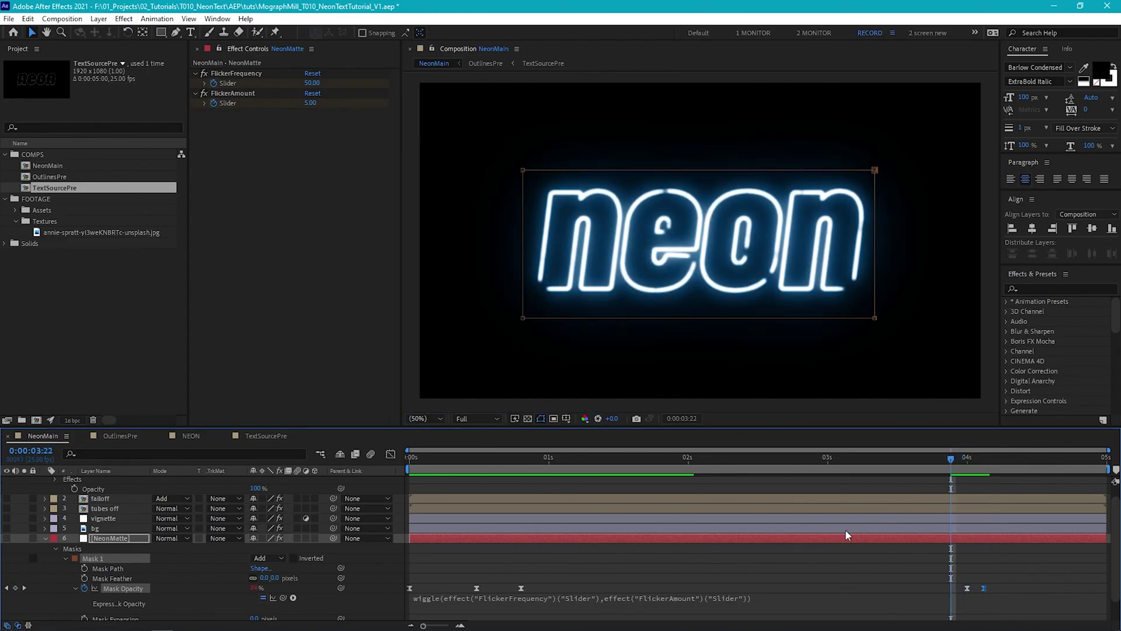
scroll(118, 552, "up", 1)
key("u")
key("u")
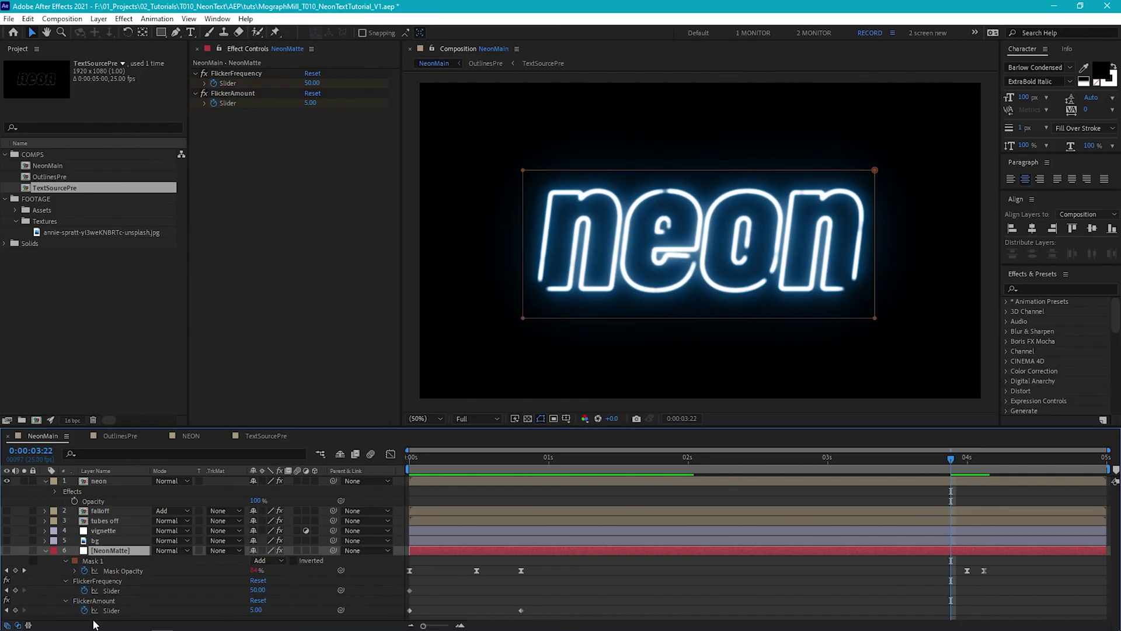
left_click(15, 610)
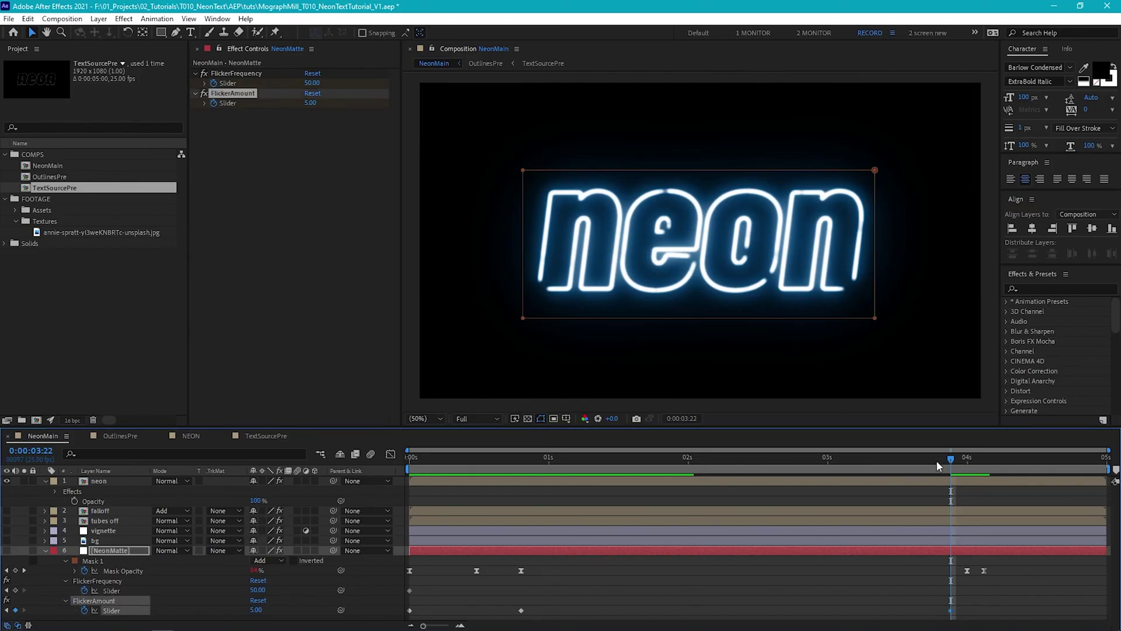
- Keyframe NeonMatte's FlickerAmount slider at 25 at 0:00:04:00 and at 0 at 0:00:04:03
left_click_drag(951, 459, 967, 459)
left_click(257, 609)
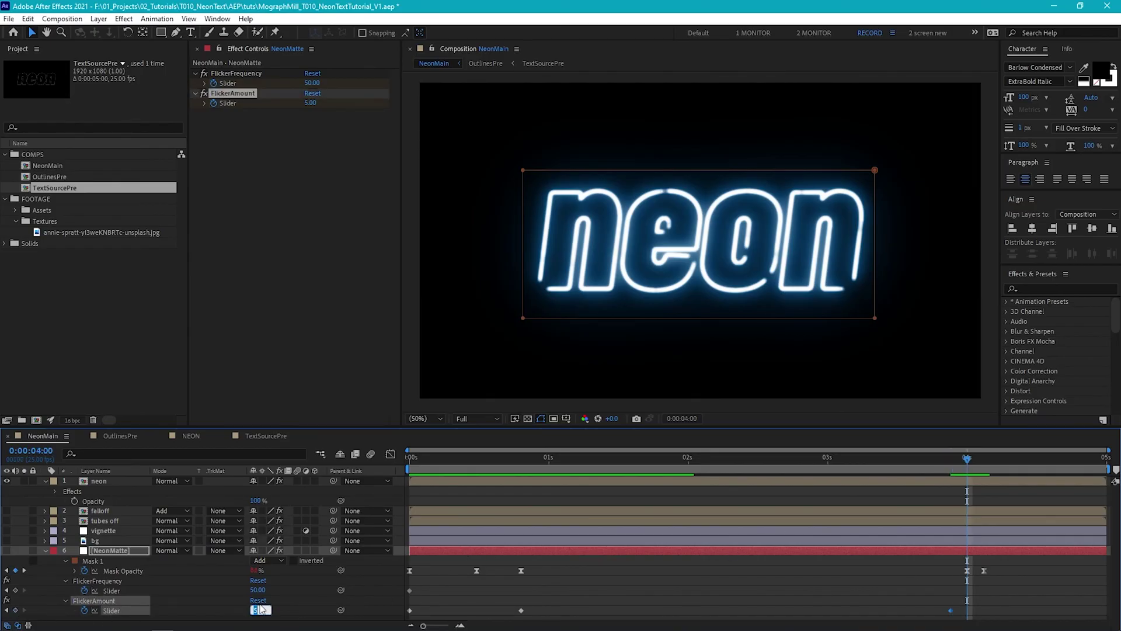
type("25")
key("Return")
left_click_drag(967, 459, 982, 461)
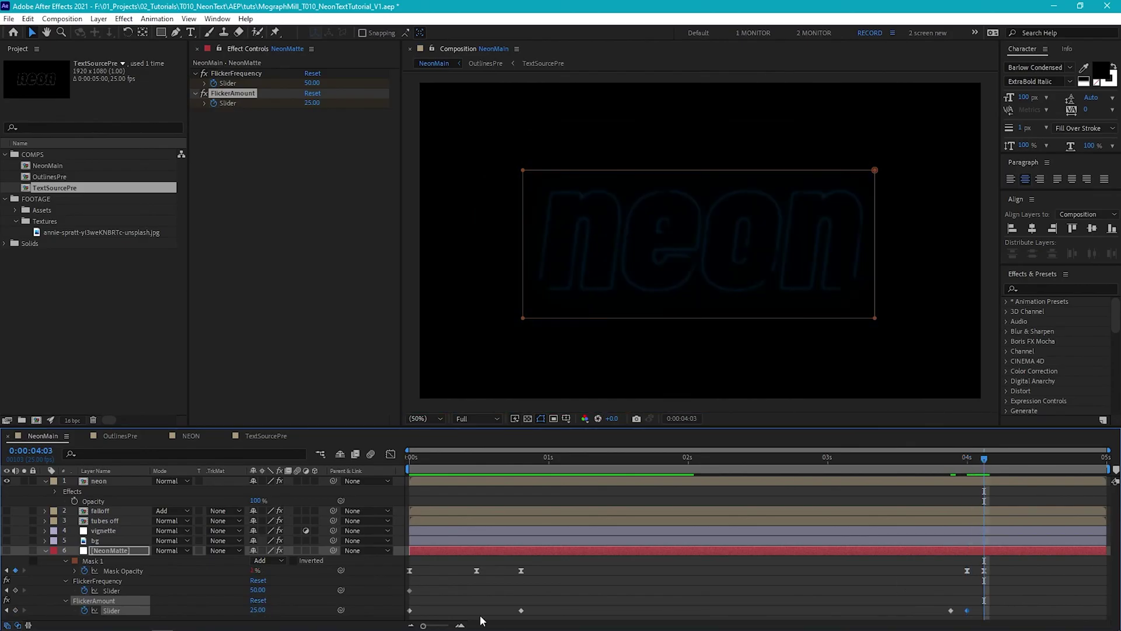
left_click(258, 610)
type("0")
key("Return")
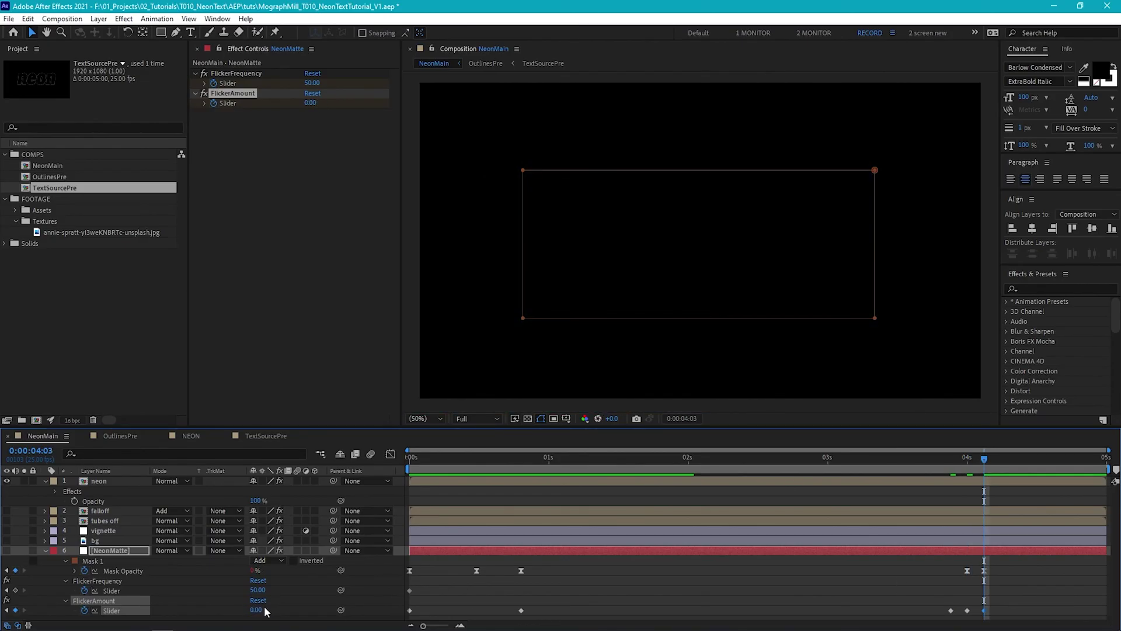
- Preview the flicker and switch-off animation, then collapse the NeonMatte layer's properties
left_click(907, 459)
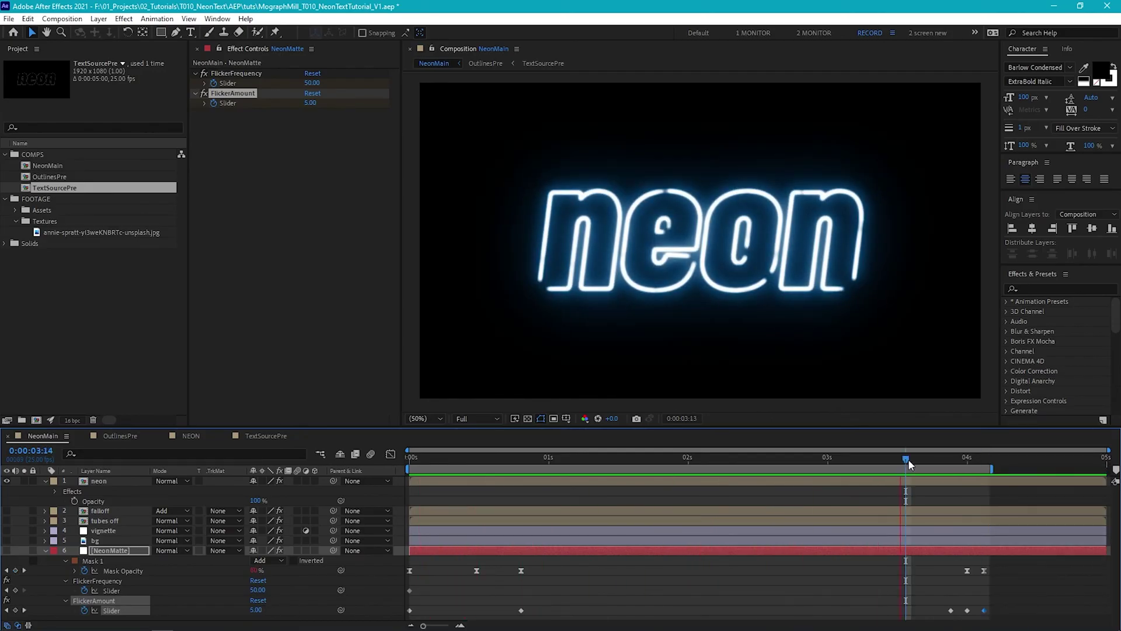
key("space")
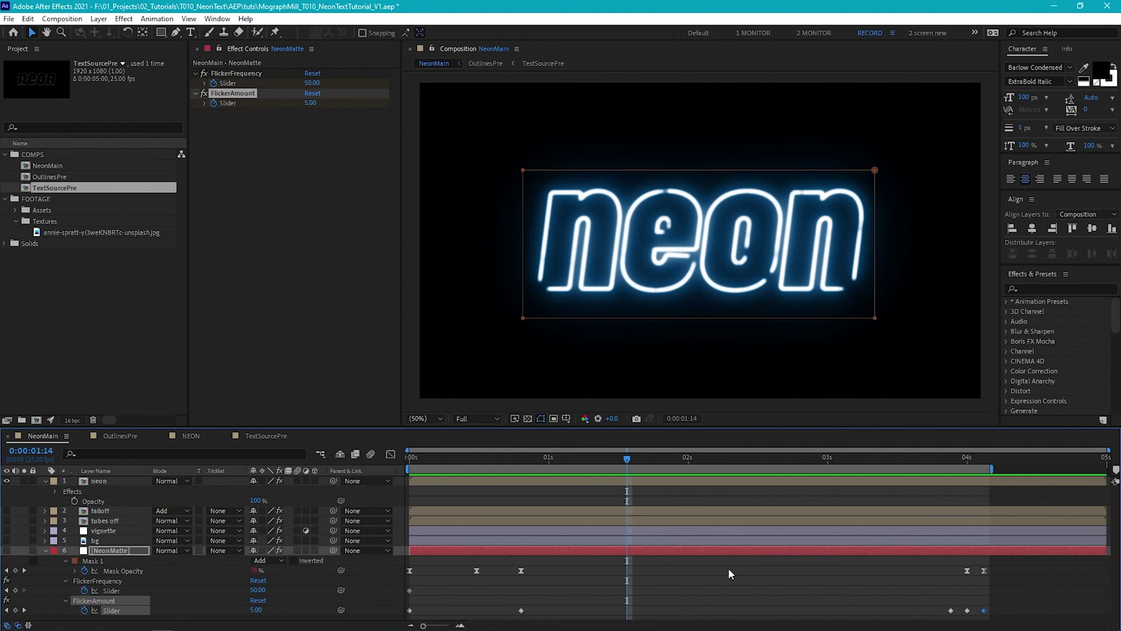
left_click(46, 550)
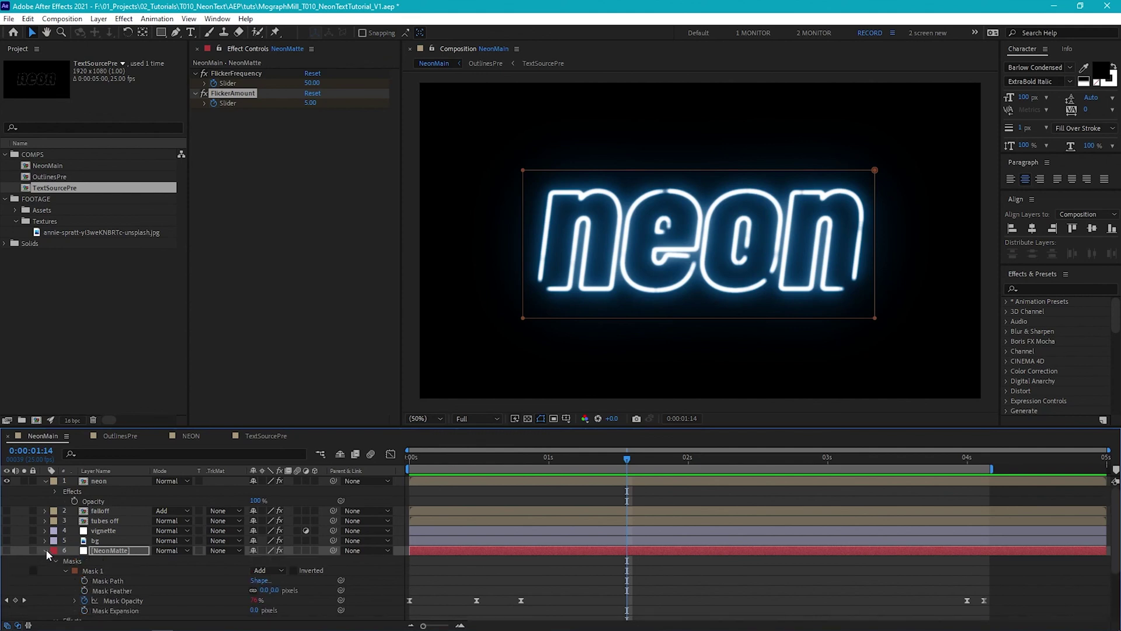
left_click(46, 549)
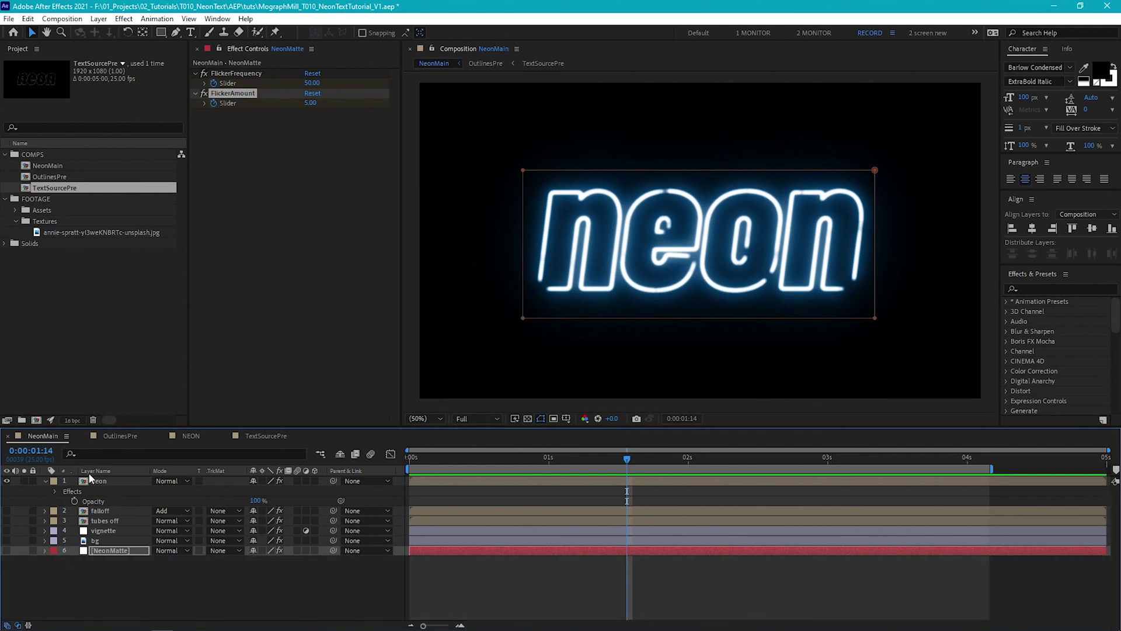
- Show the falloff layer and copy neon's Set Matte effect onto it, placing it first, above Simple Choker
left_click(6, 510)
left_click(130, 507)
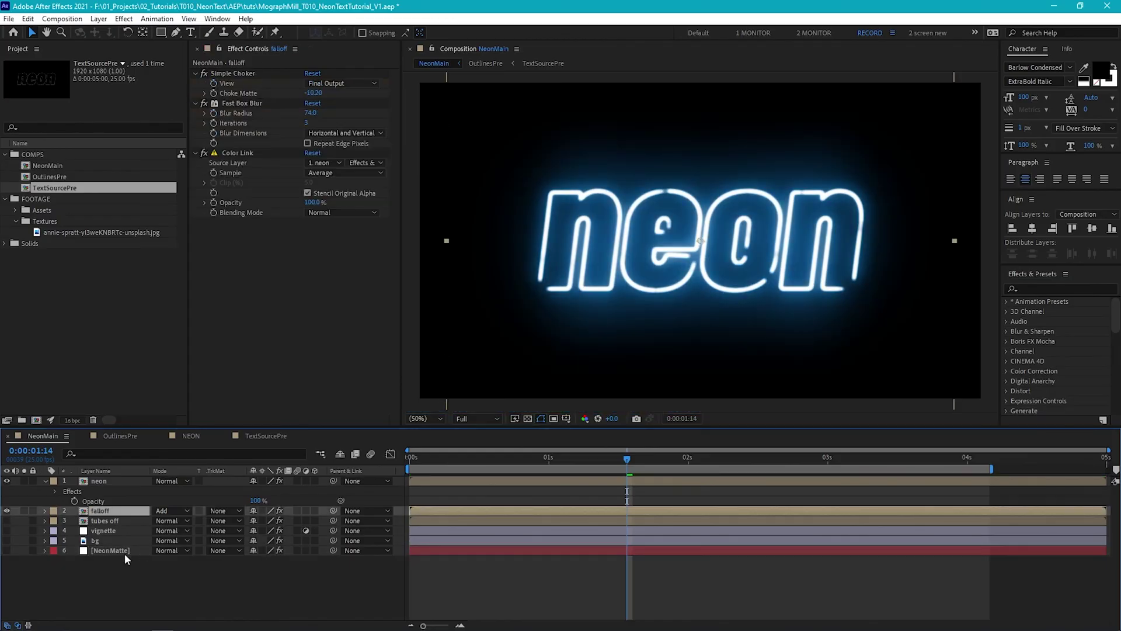
left_click(113, 481)
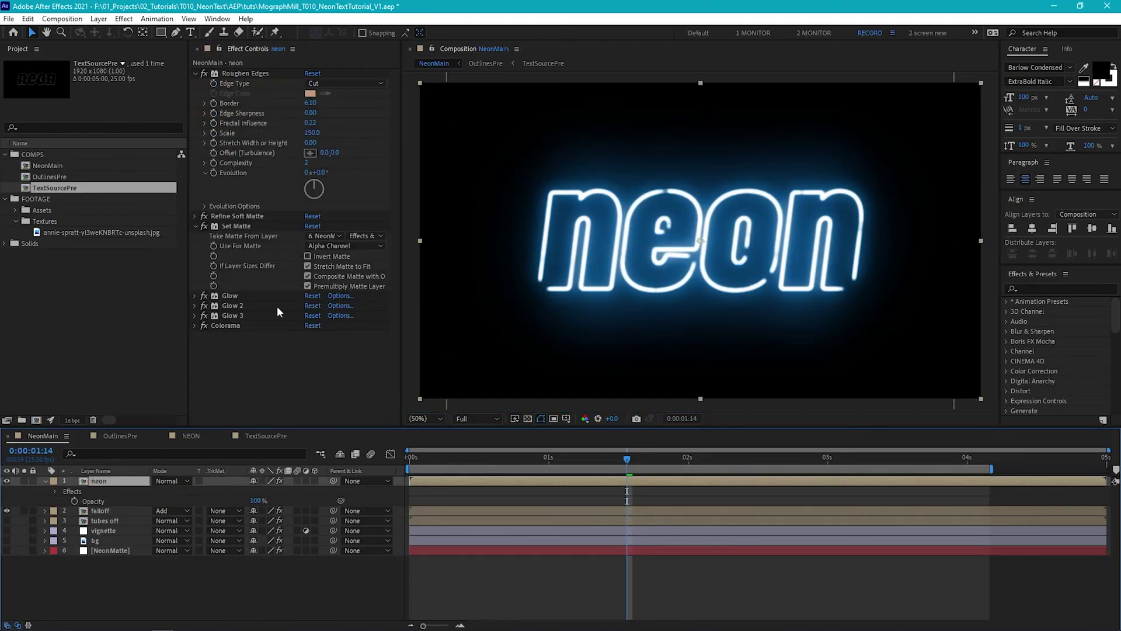
left_click(243, 226)
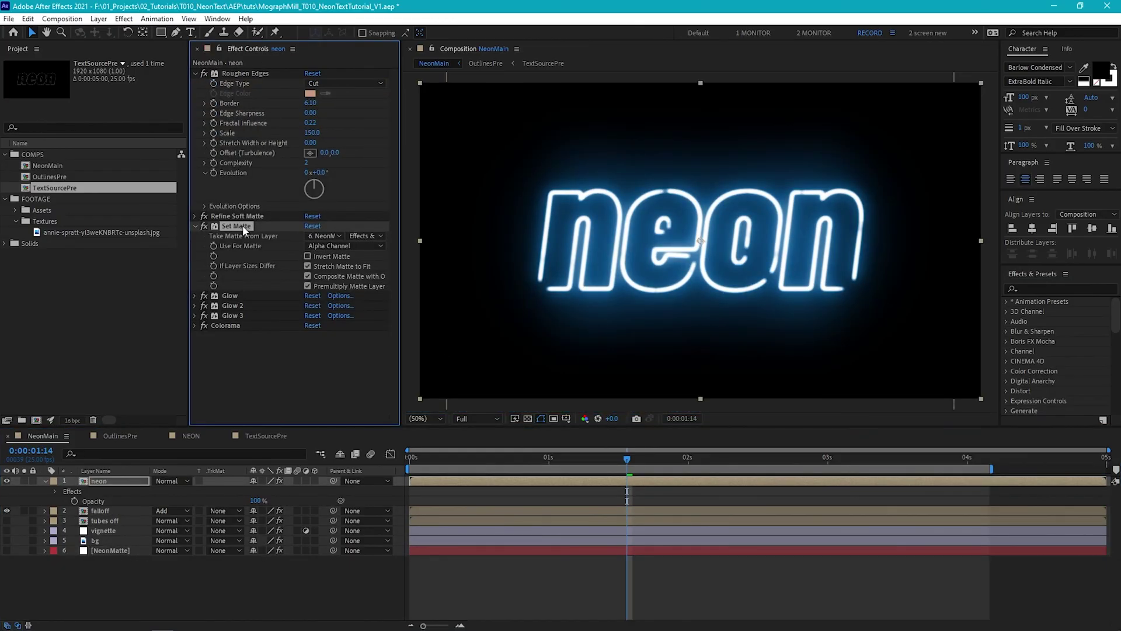
key("ctrl+Down")
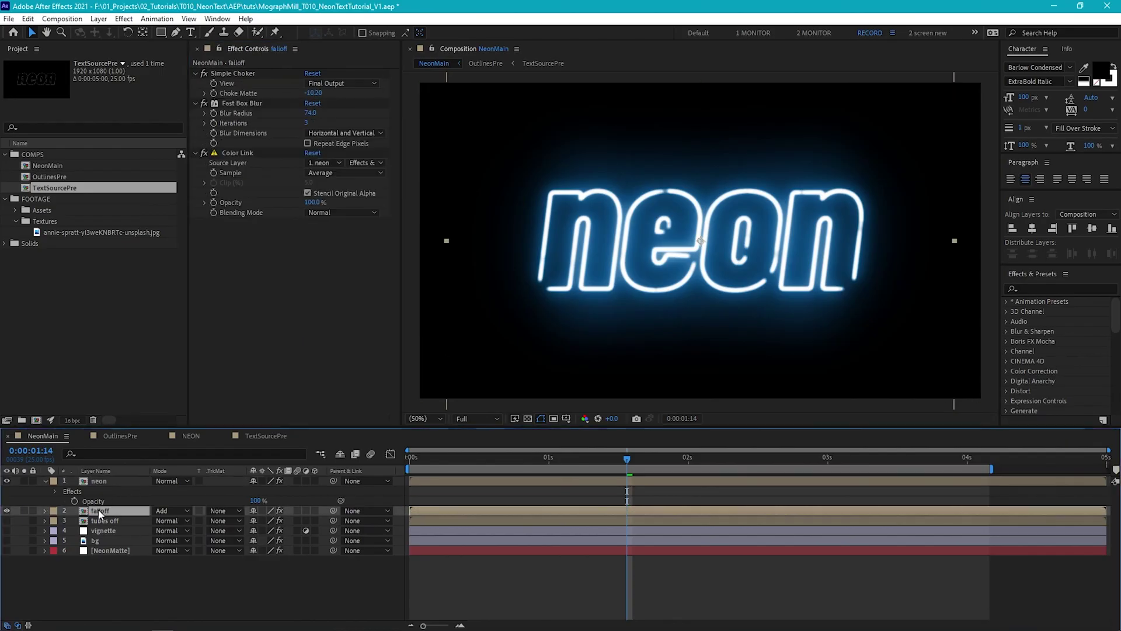
key("ctrl+v")
left_click_drag(243, 222, 240, 69)
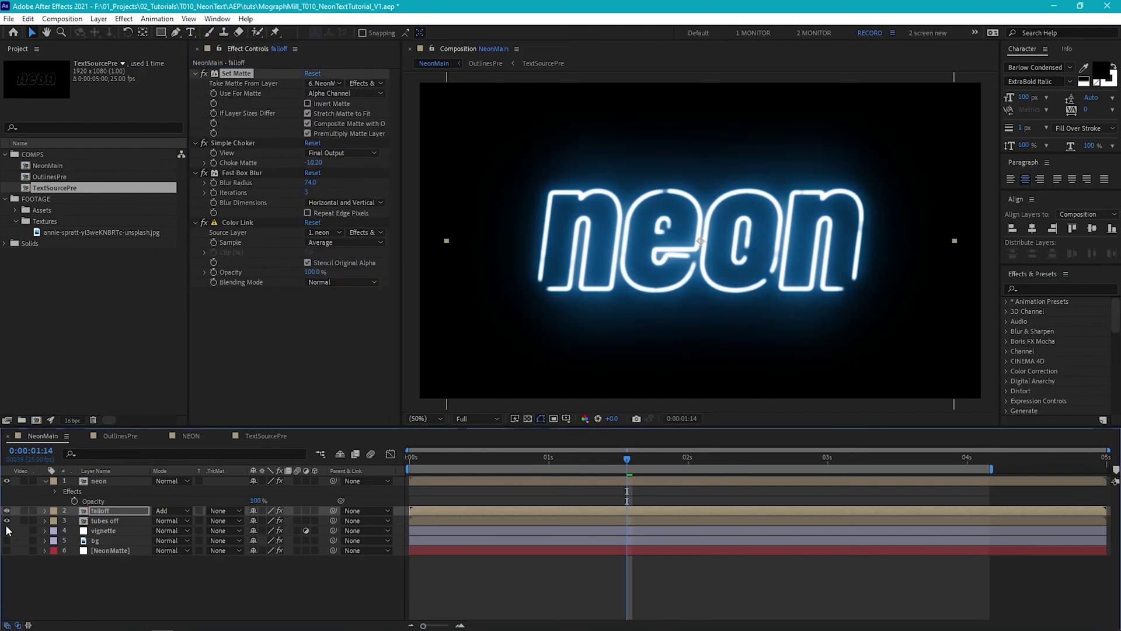
- Make the tubes off, vignette and bg layers visible and preview the animation from the first frame
left_click_drag(7, 520, 7, 540)
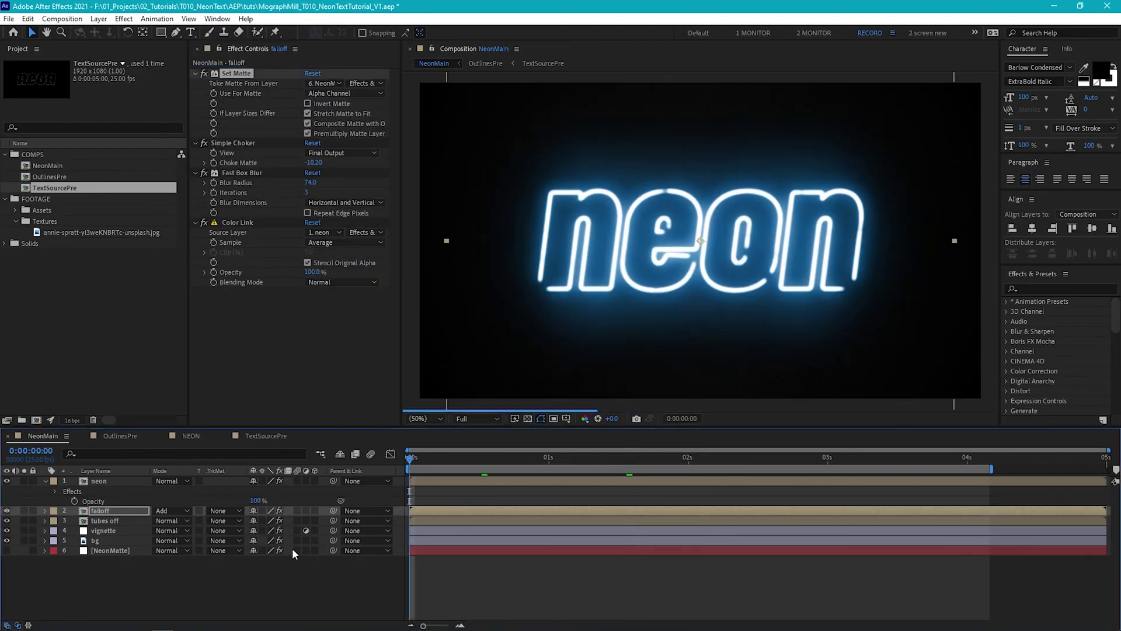
key("Home")
key("space")
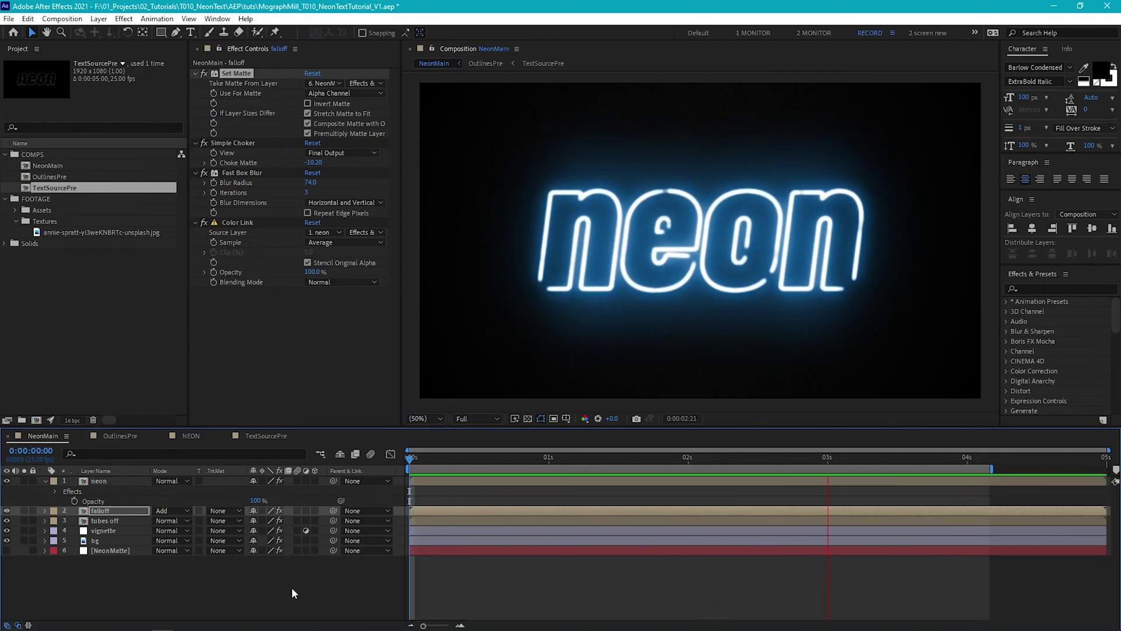
key("space")
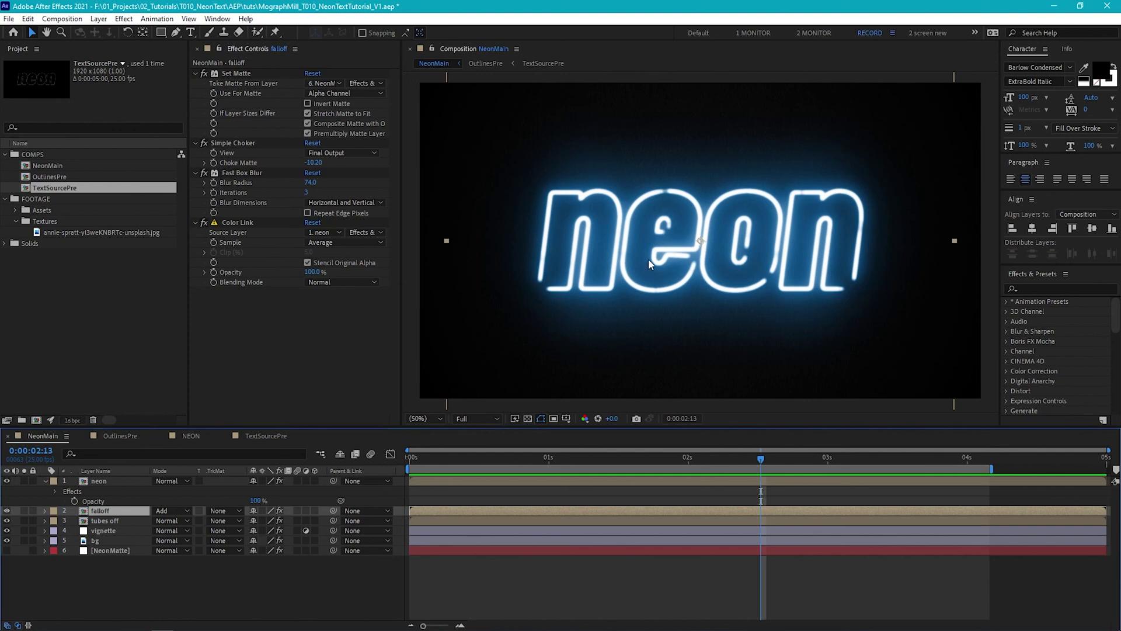
- Add a Hue/Saturation effect to the neon layer and set Master Hue to -45° for a green glow
left_click(114, 482)
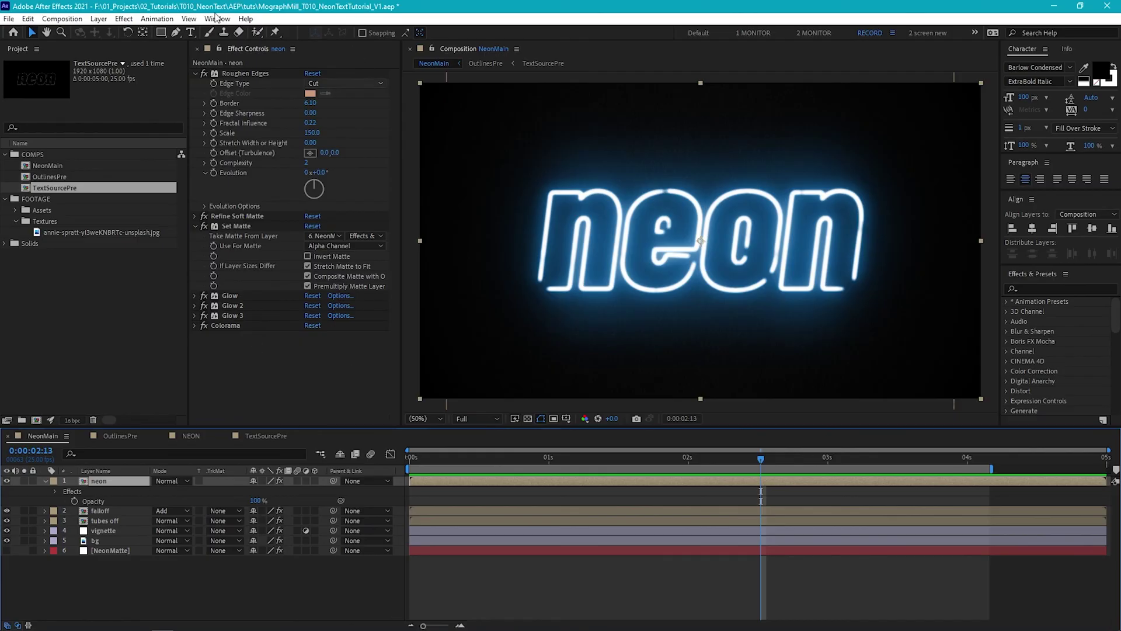
left_click(123, 18)
mouse_move(199, 156)
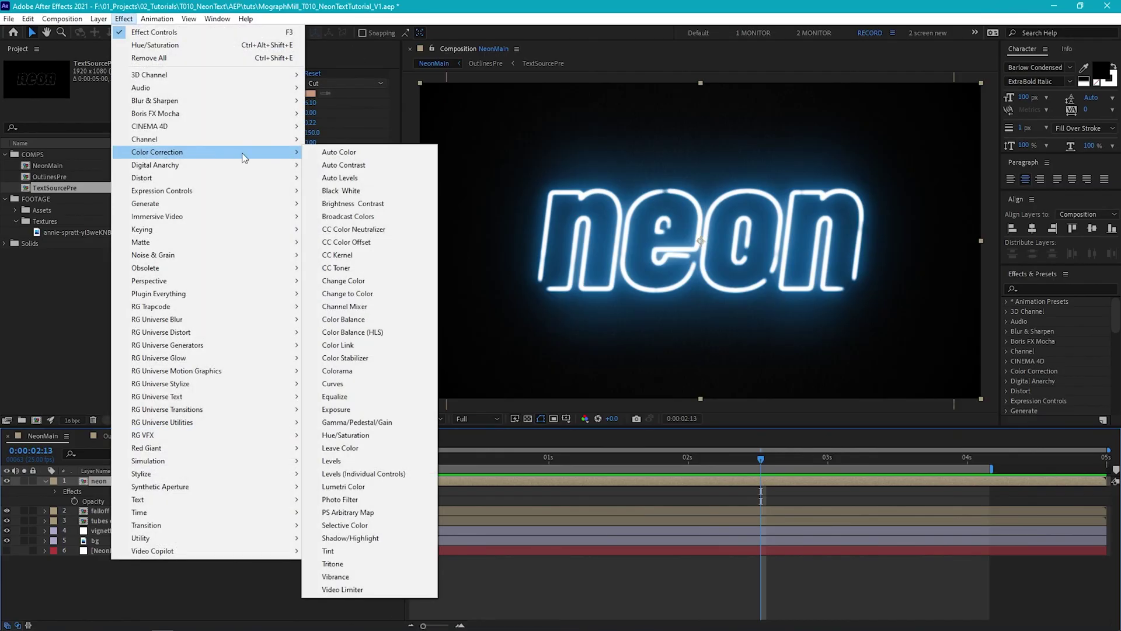
left_click(365, 436)
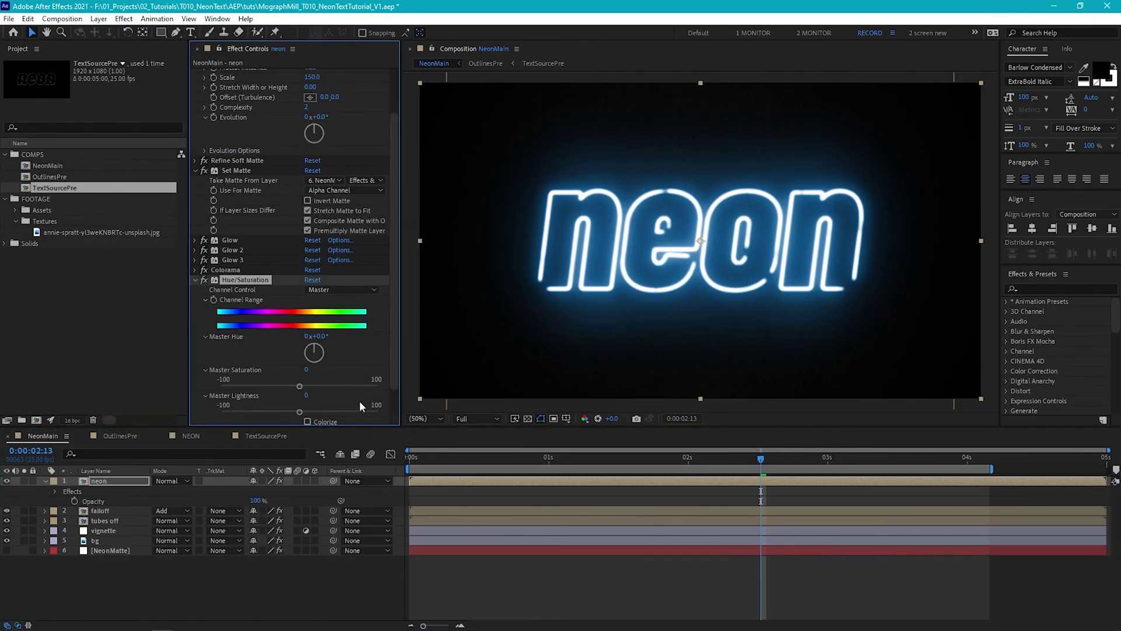
left_click(310, 350)
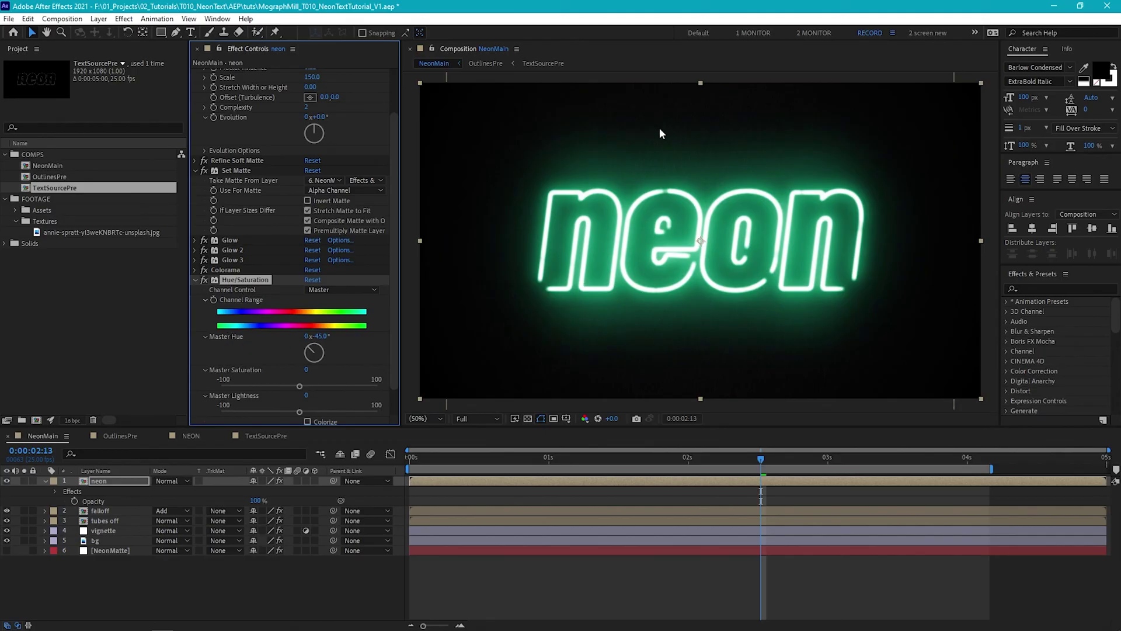
- Add an adjustment layer named cc above all layers and apply Curves with a slight S-curve, lowering shadows and raising highlights
left_click(177, 593)
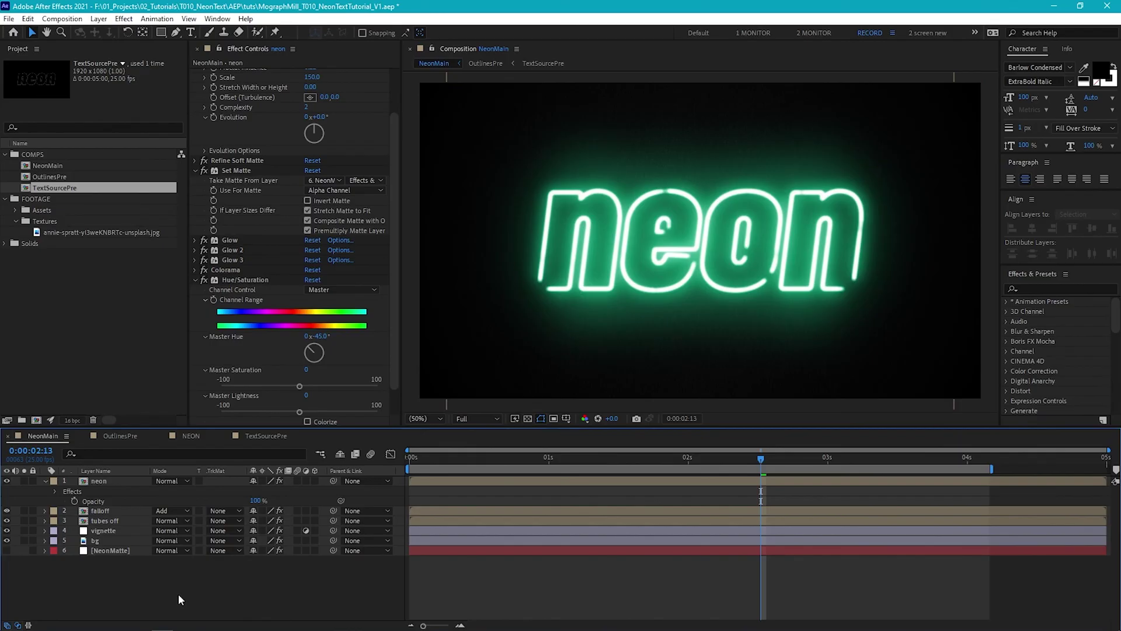
key("ctrl+v")
left_click(124, 18)
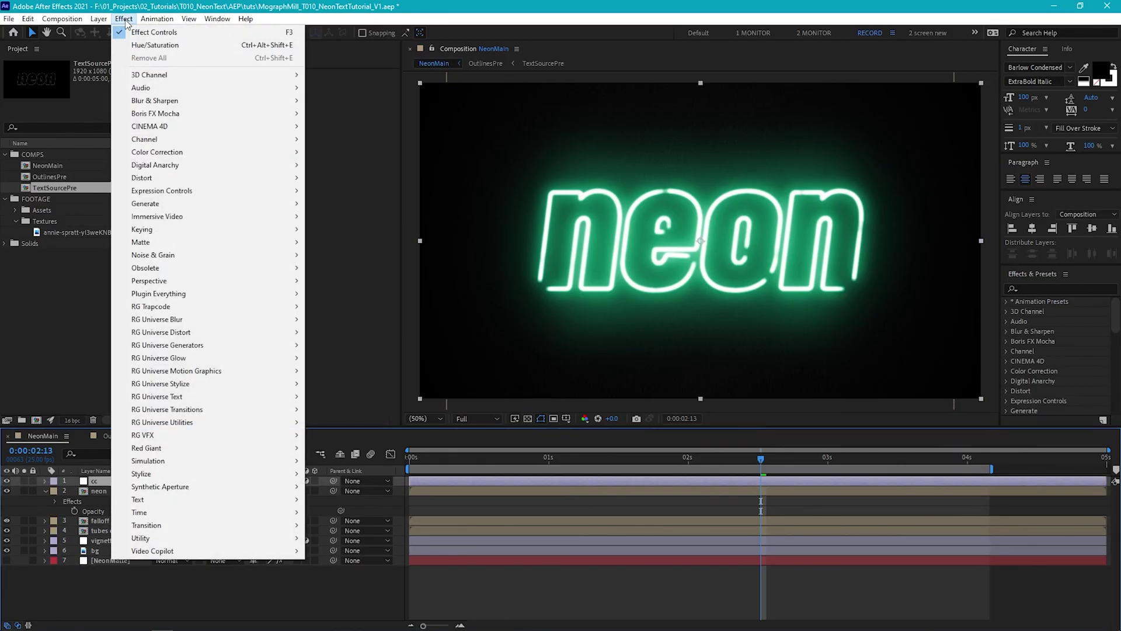
mouse_move(213, 158)
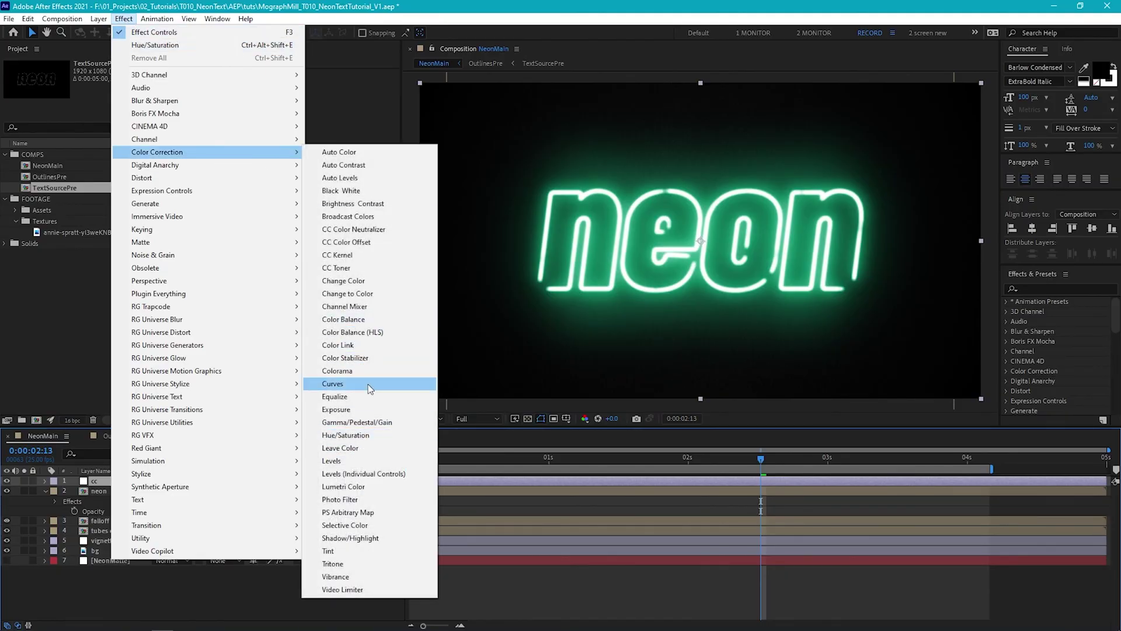
left_click(364, 390)
left_click_drag(252, 228, 263, 226)
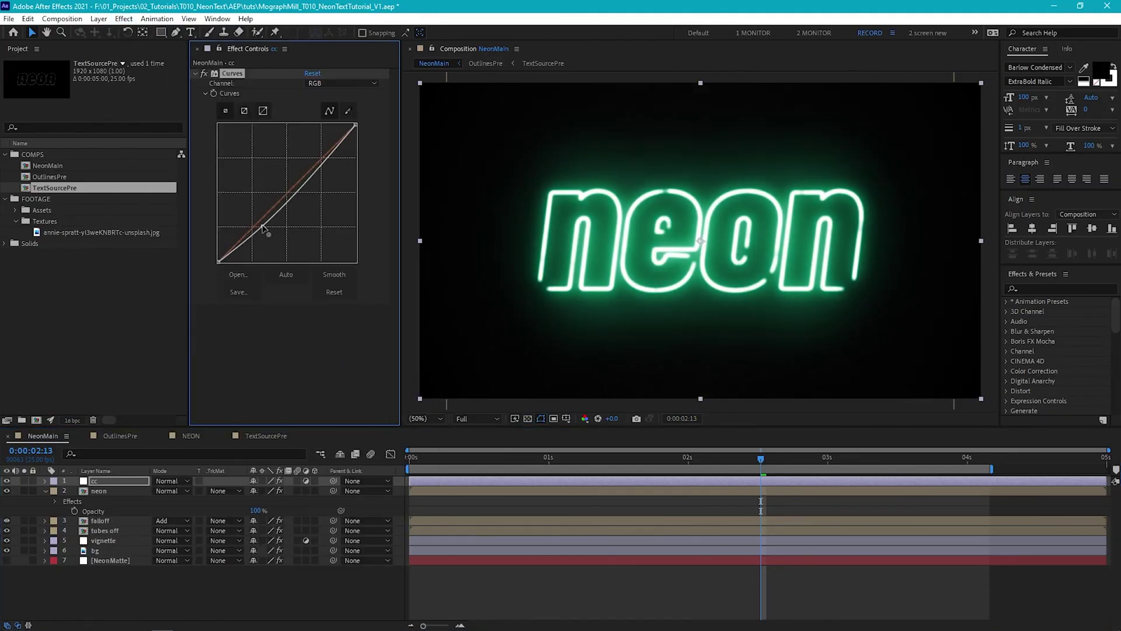
left_click_drag(319, 168, 324, 152)
left_click(187, 628)
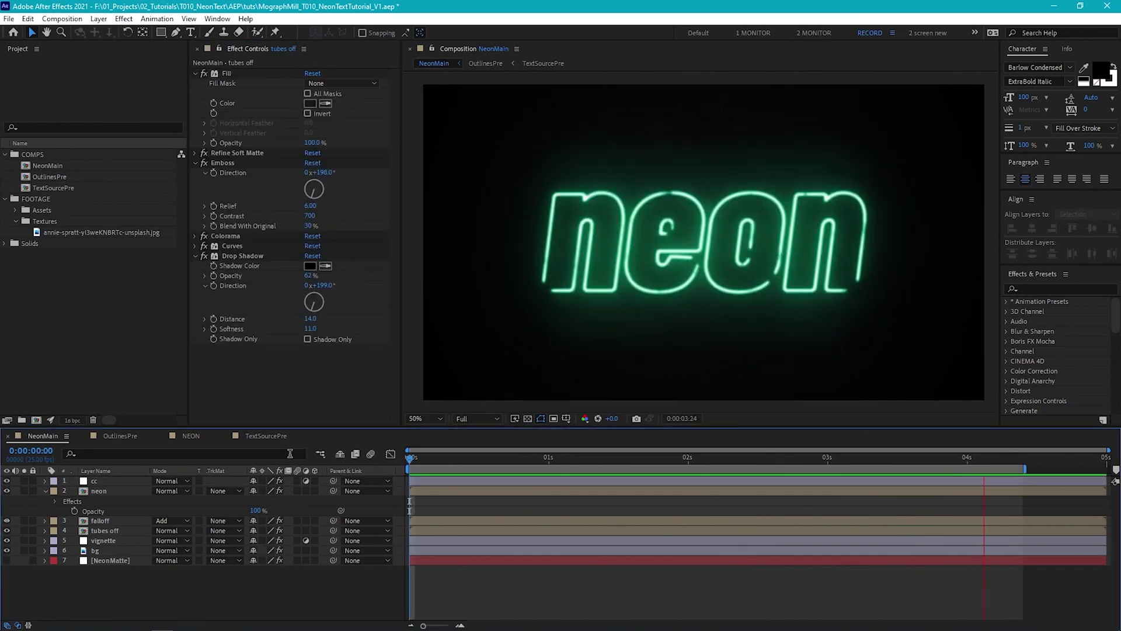